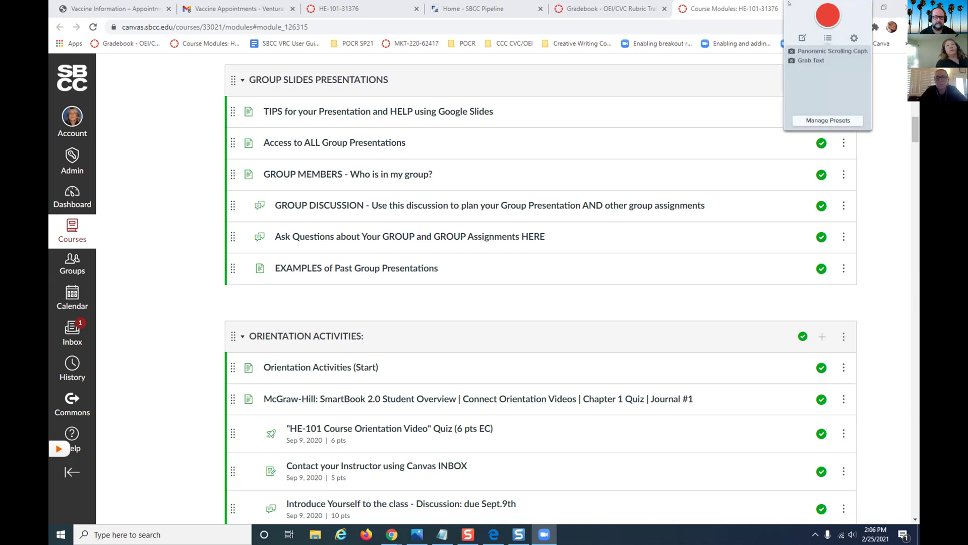
Step: Search Windows for "snag" and launch Snagit 2020 to bring up its capture window
mouse_move(799, 2)
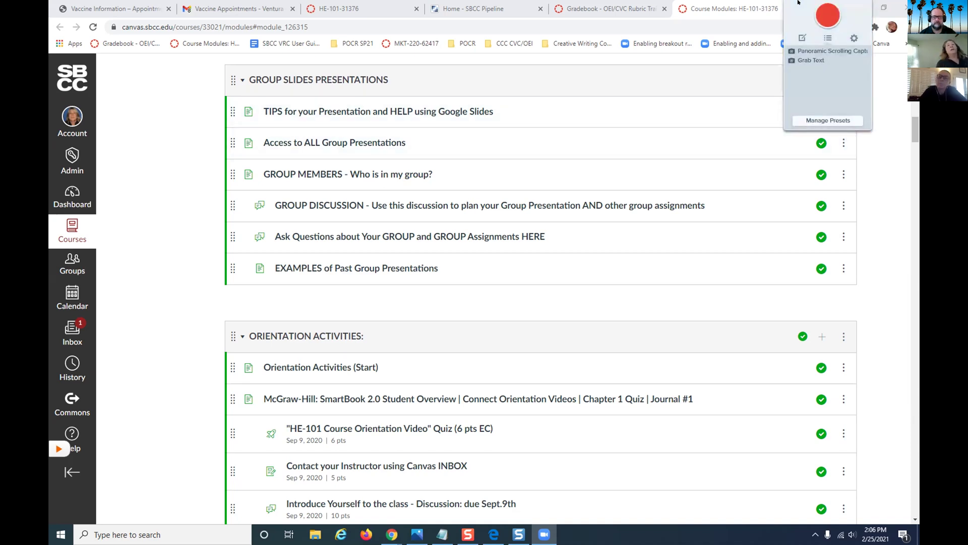
mouse_move(804, 5)
left_mouse_down()
mouse_move(705, 104)
mouse_move(720, 46)
mouse_move(810, 4)
left_mouse_up()
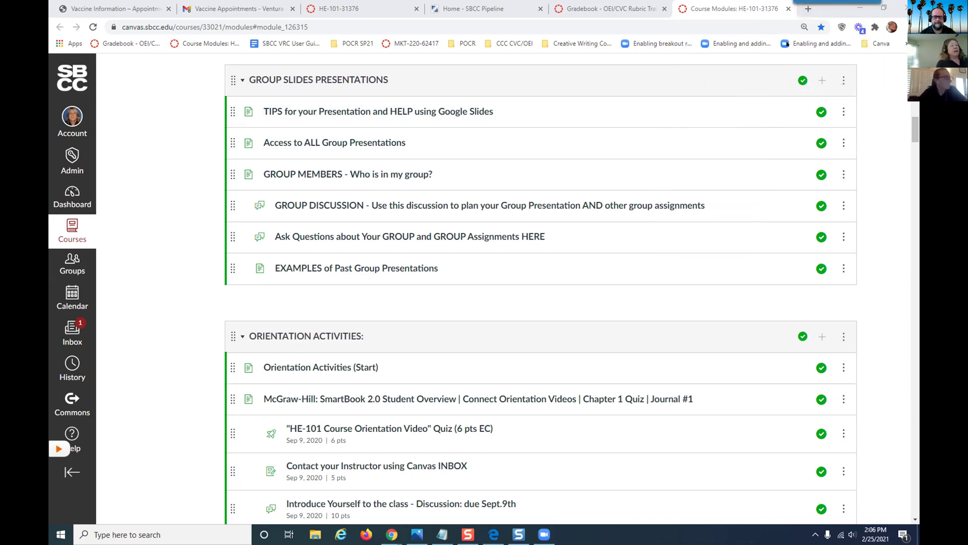
left_click(167, 535)
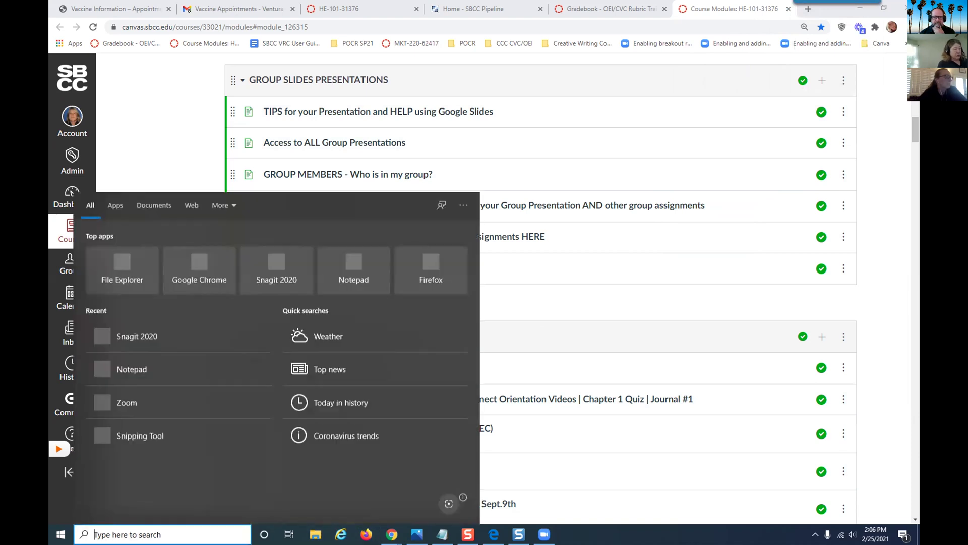
type("snag")
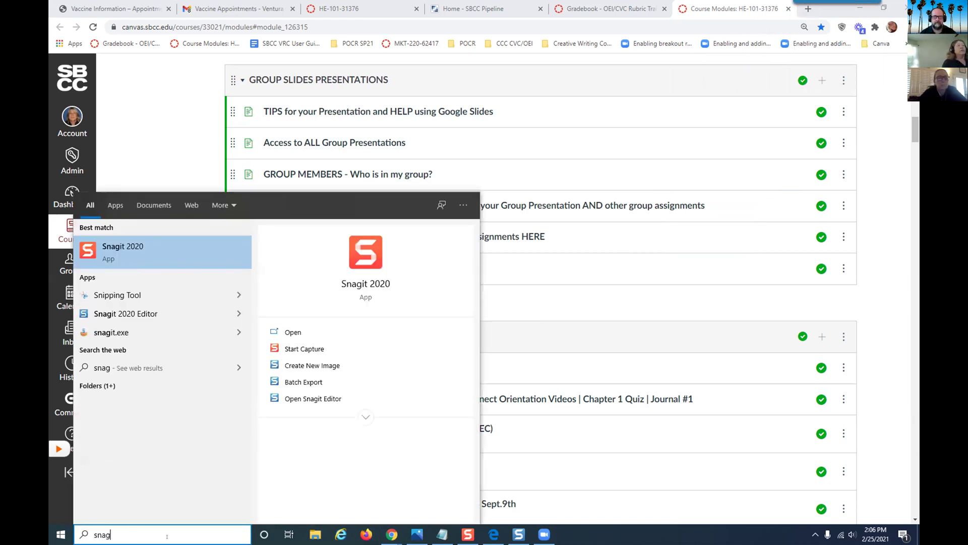
left_click(174, 254)
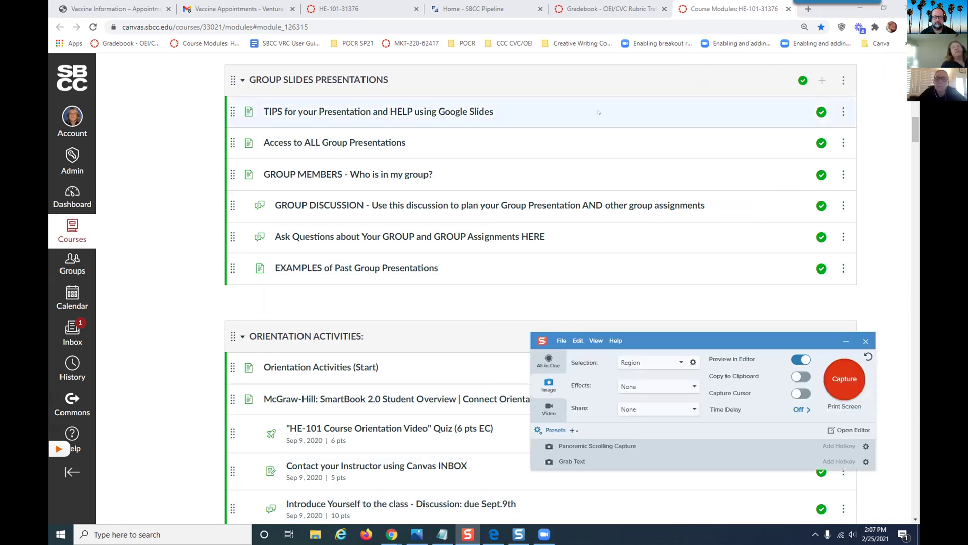
Step: Compare the All-in-One and Image capture settings and look through the File and Help commands of the capture window
mouse_move(814, 2)
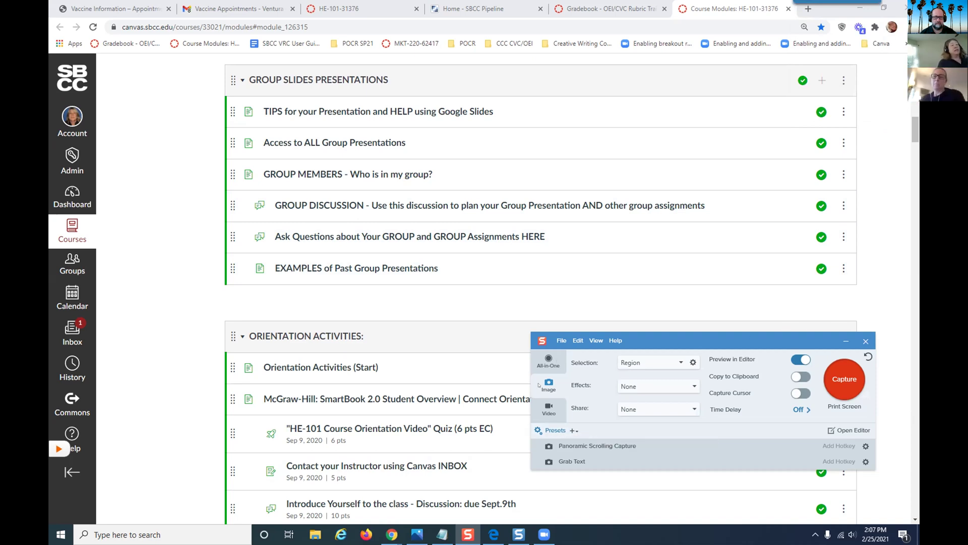
left_click(548, 358)
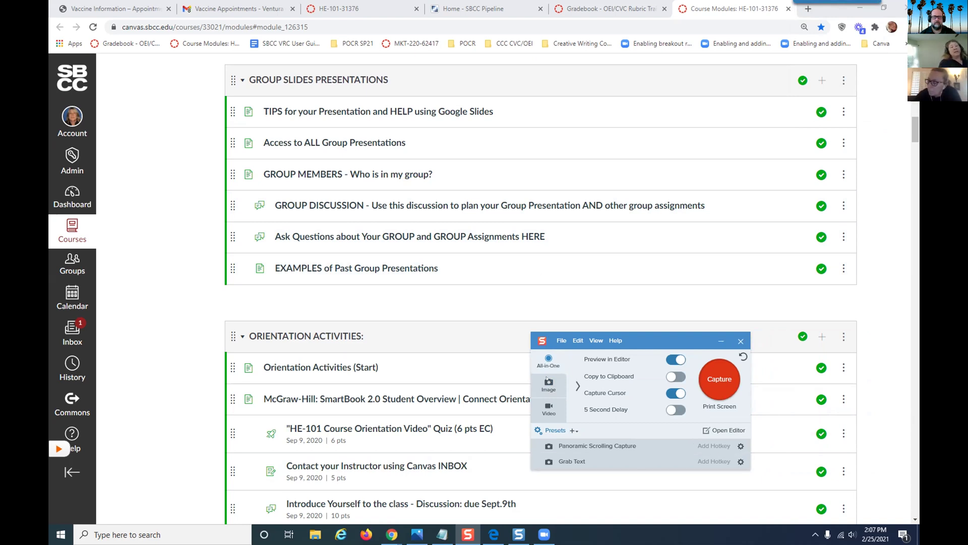
left_click(548, 379)
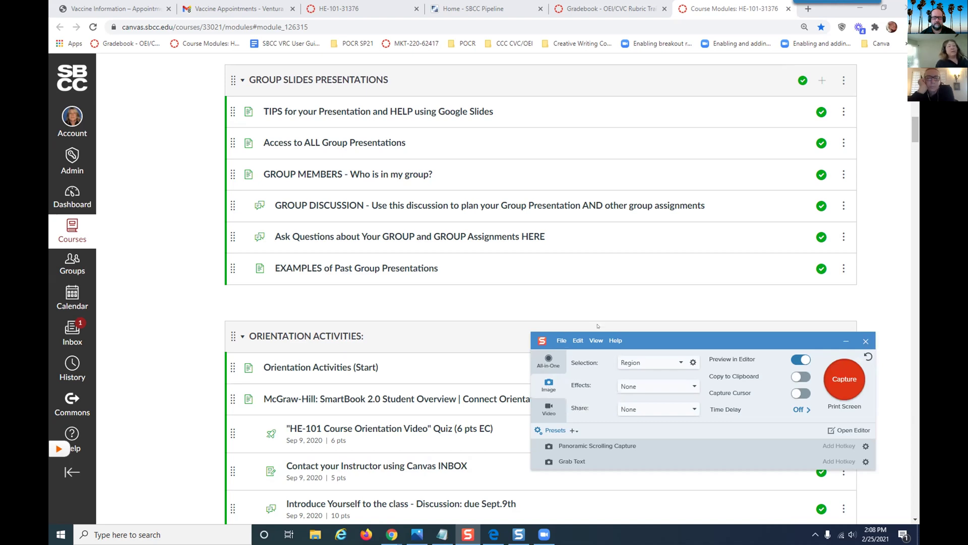
left_click(559, 341)
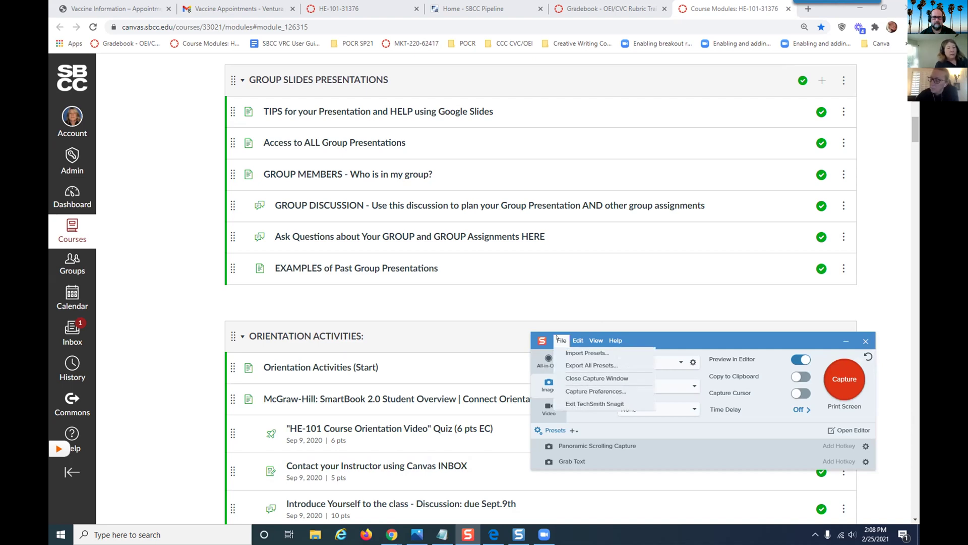
mouse_move(580, 344)
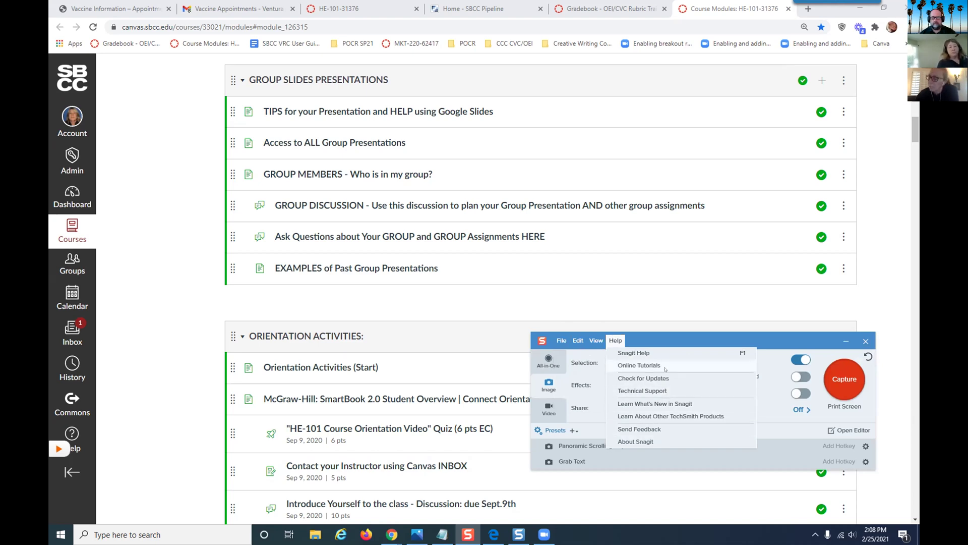
left_click(662, 337)
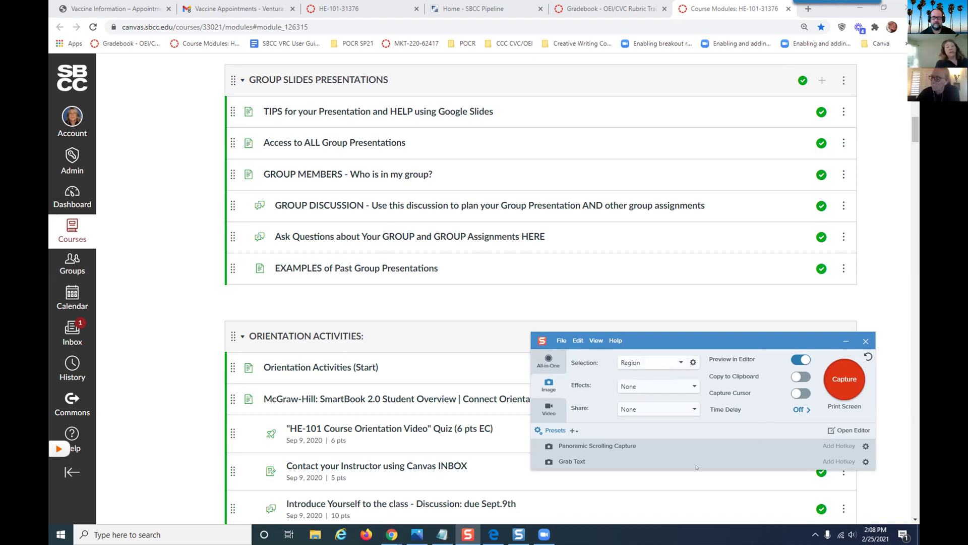
Step: Return to the beginning of the course Modules page and load the Panoramic Scrolling Capture preset
mouse_move(598, 454)
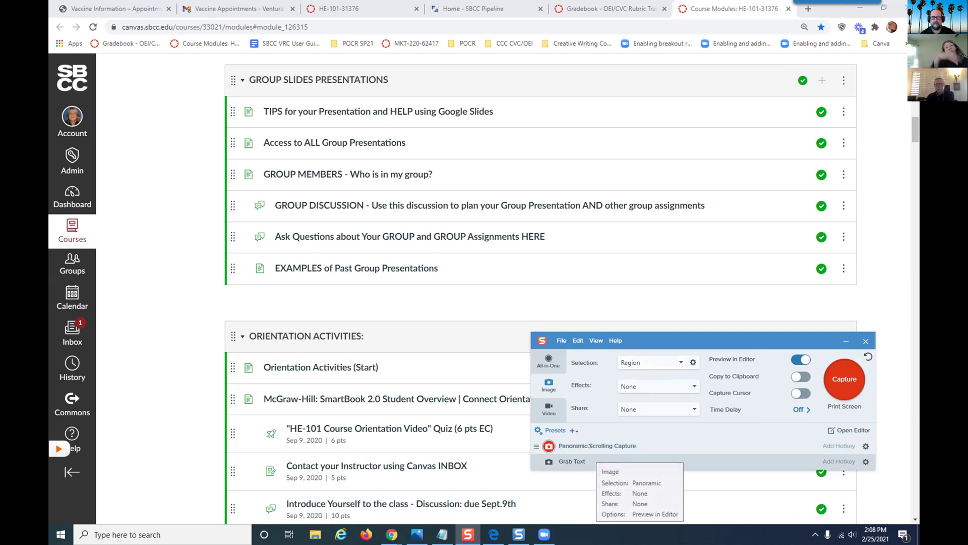
scroll(763, 275, "up", 8)
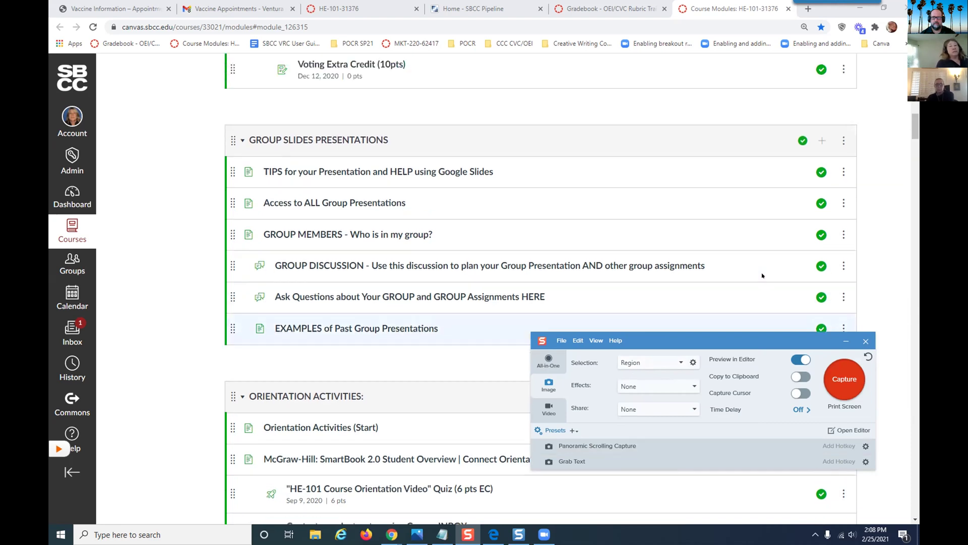
scroll(762, 275, "up", 10)
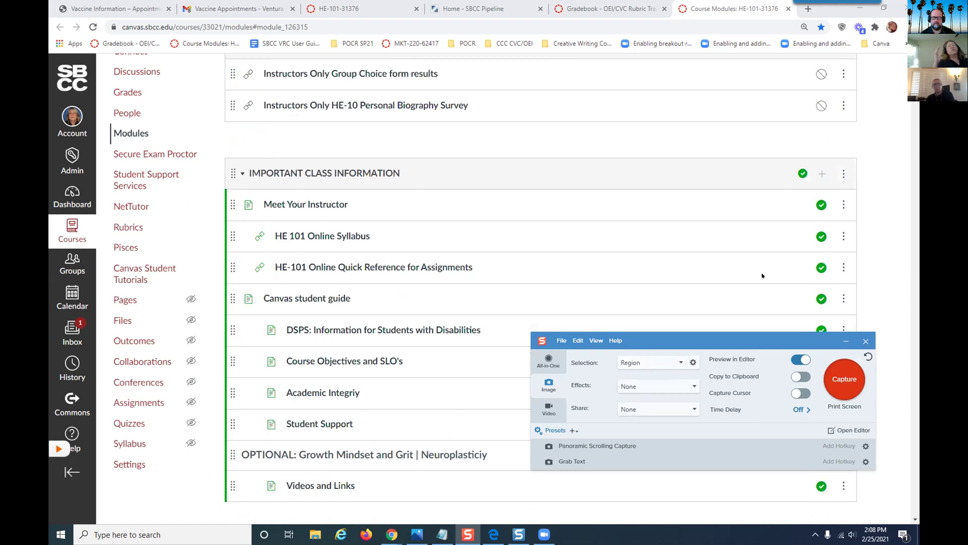
scroll(762, 275, "up", 2)
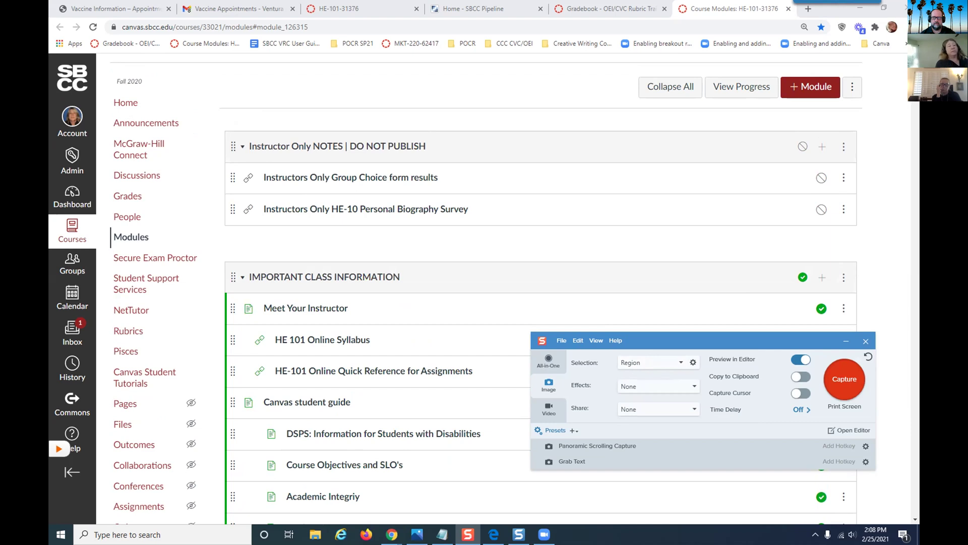
left_click(588, 450)
mouse_move(588, 450)
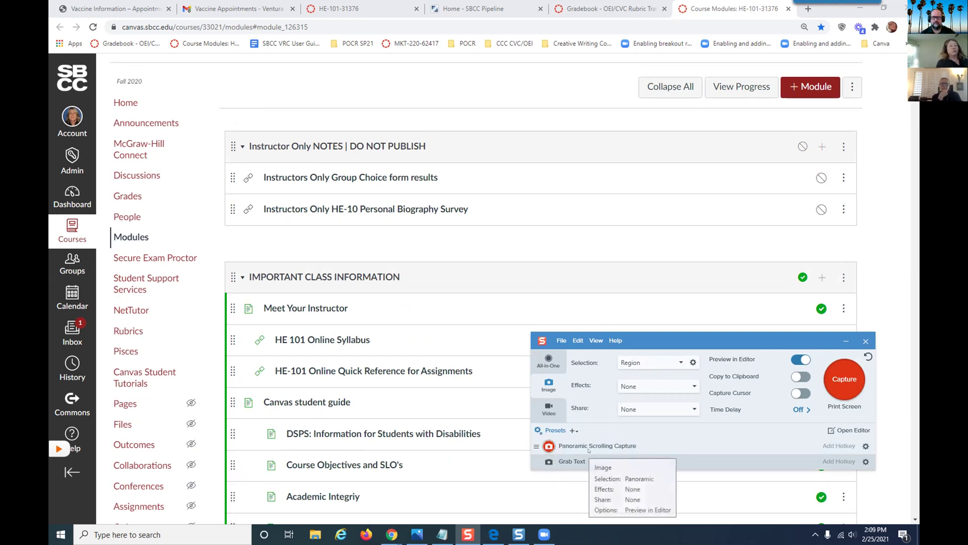
left_click(589, 446)
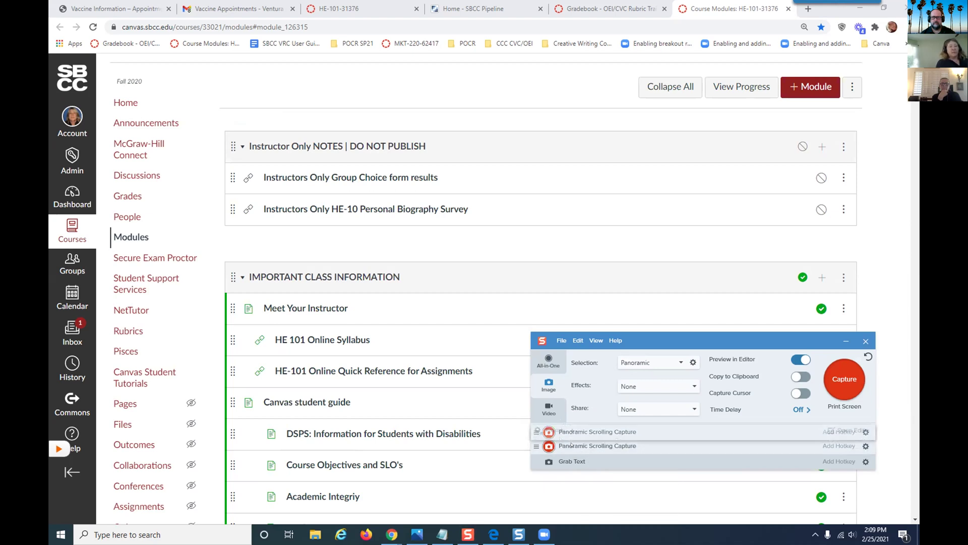
left_click(657, 363)
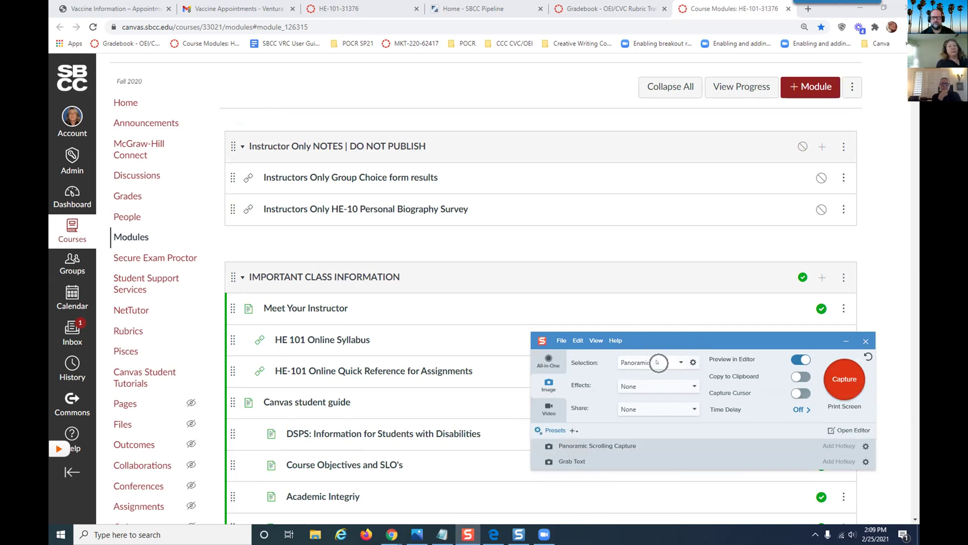
Step: Begin a panoramic capture with the browser's whole page area below the bookmarks as the capture region
left_click(843, 379)
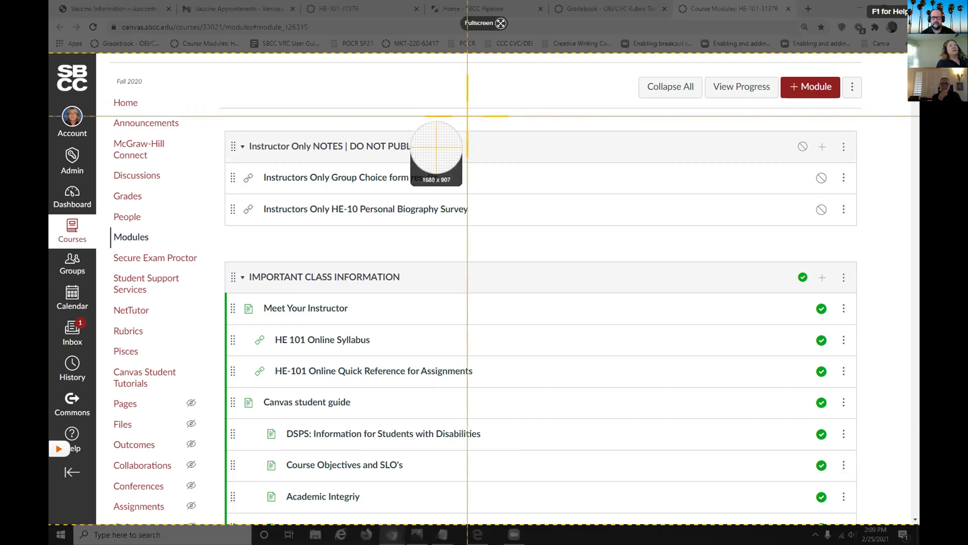
left_click(460, 101)
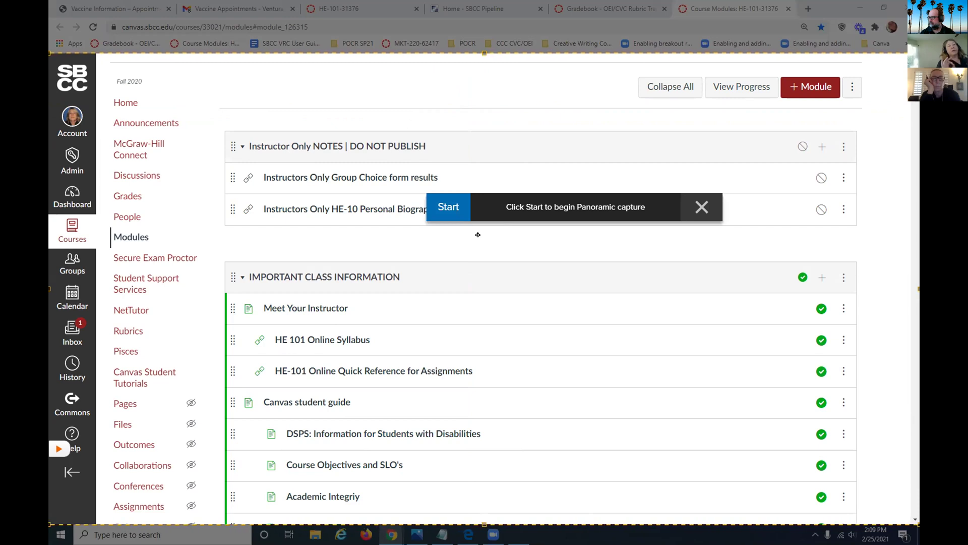
left_click(447, 208)
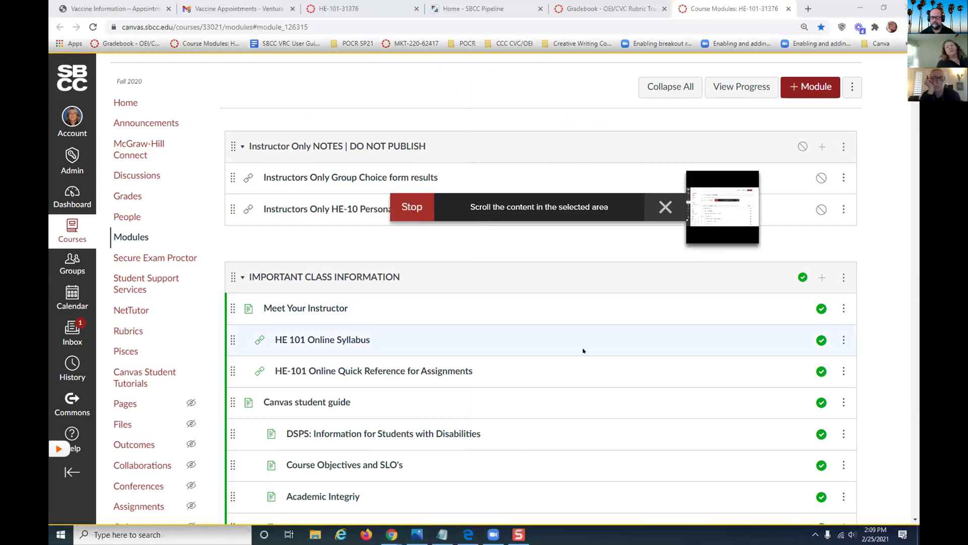
Step: Record the Modules page from its header down to the UNIT I - Emotional Health module and finish the panoramic capture
scroll(583, 351, "up", 1)
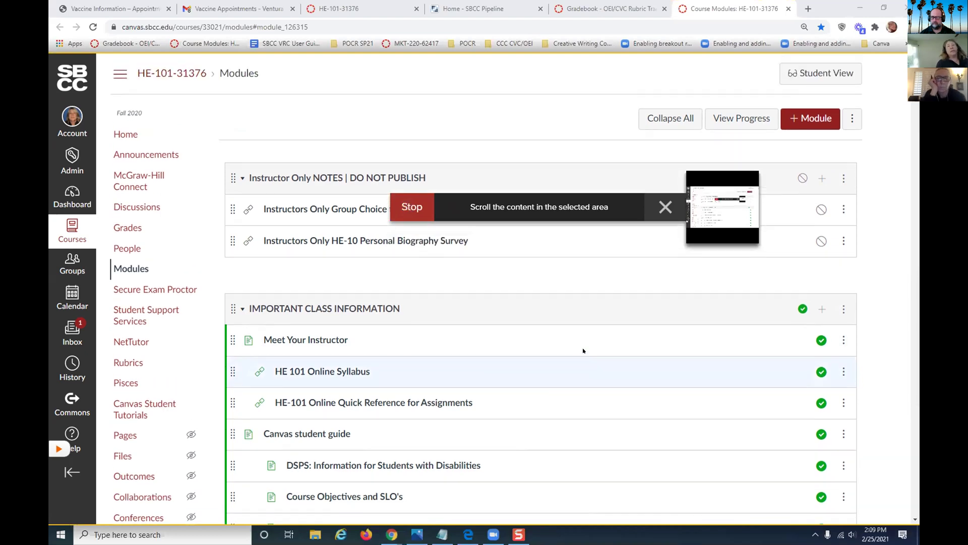
scroll(583, 351, "down", 3)
scroll(583, 351, "down", 3)
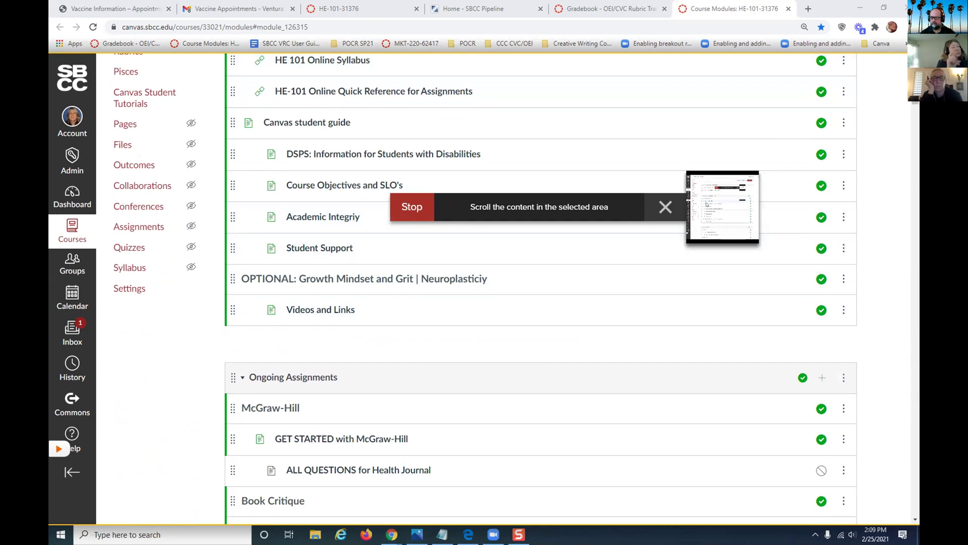
scroll(664, 268, "down", 5)
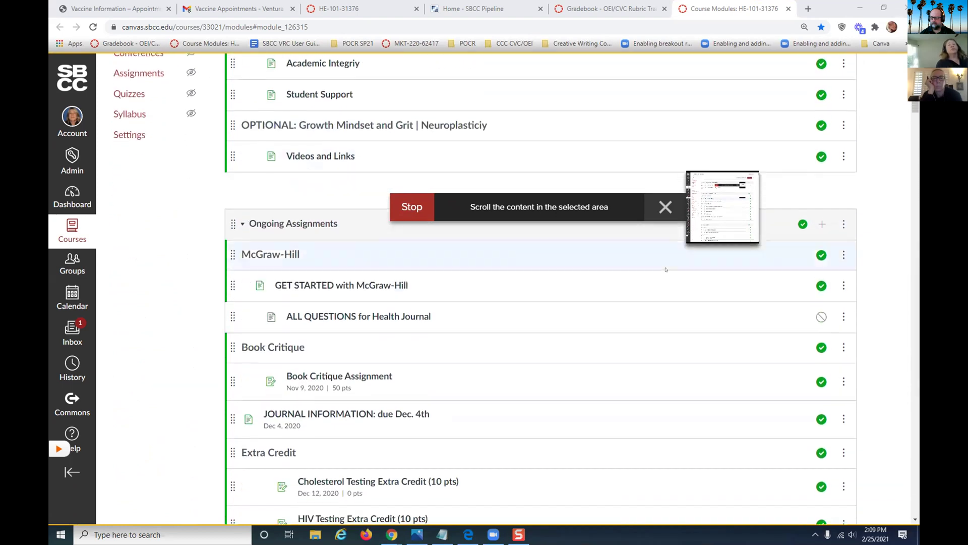
scroll(664, 268, "down", 14)
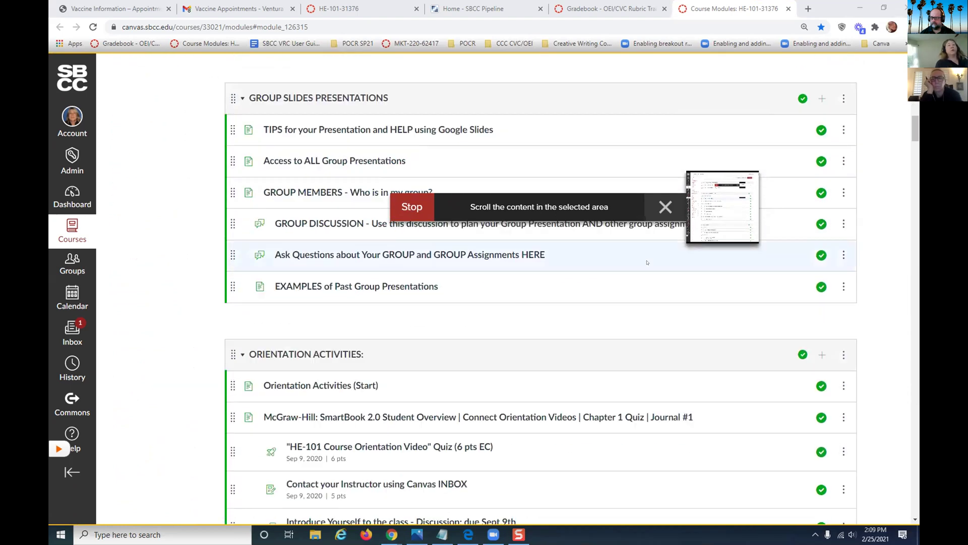
scroll(640, 261, "down", 6)
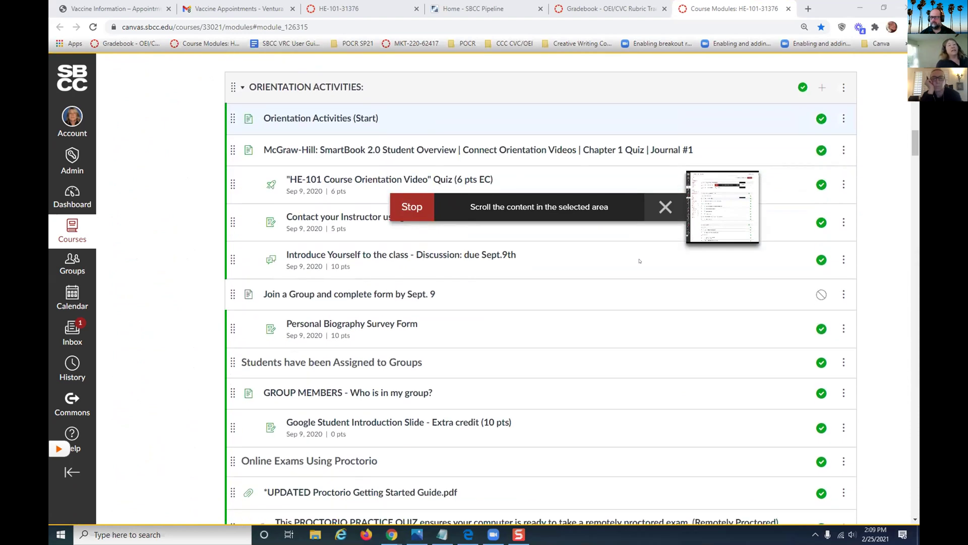
scroll(639, 260, "down", 4)
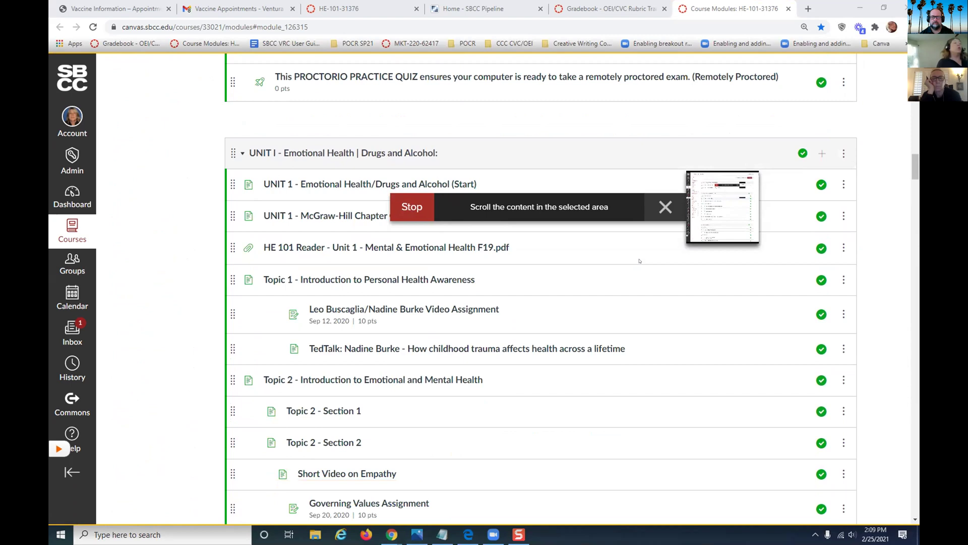
left_click(411, 207)
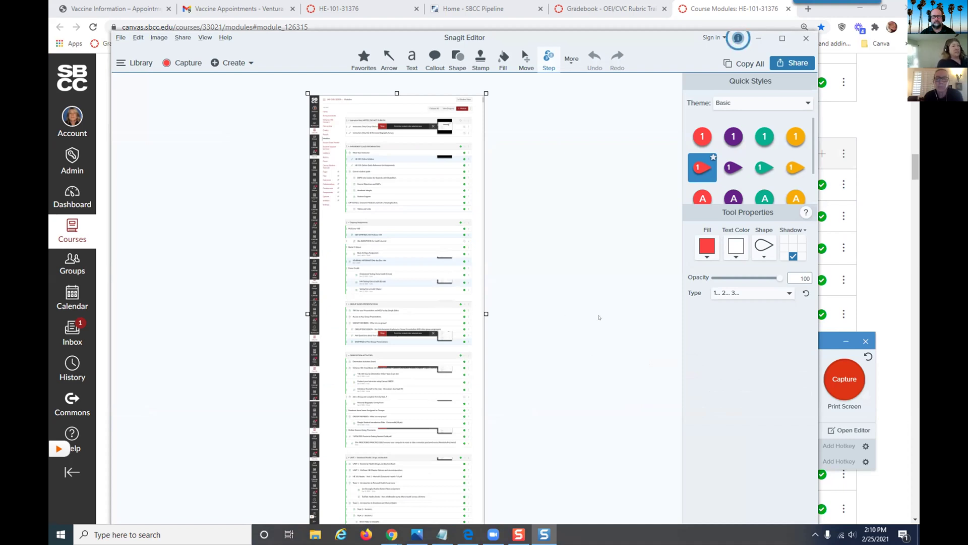
Step: Enlarge the captured panorama in the editor and review it from the UNIT I module back up to the page header
scroll(599, 317, "up", 5)
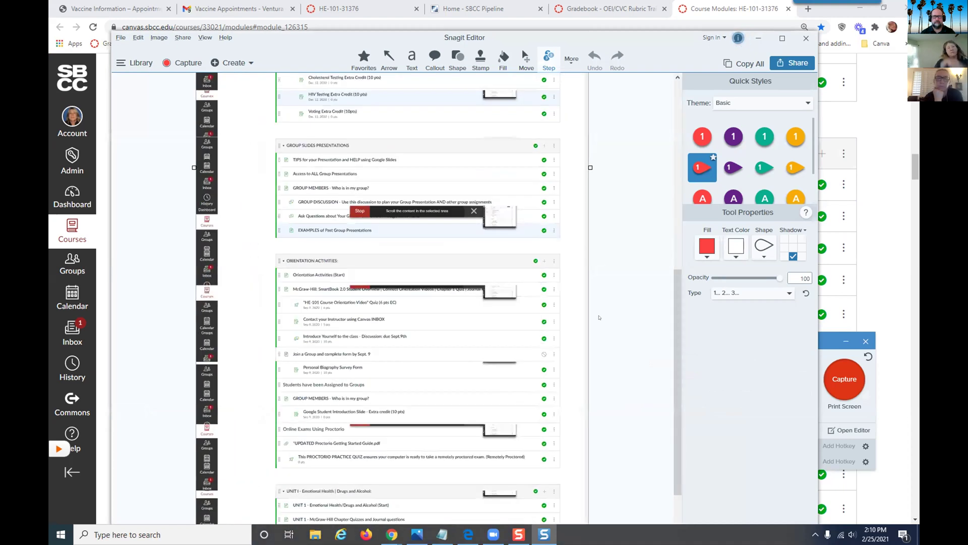
scroll(599, 317, "up", 2)
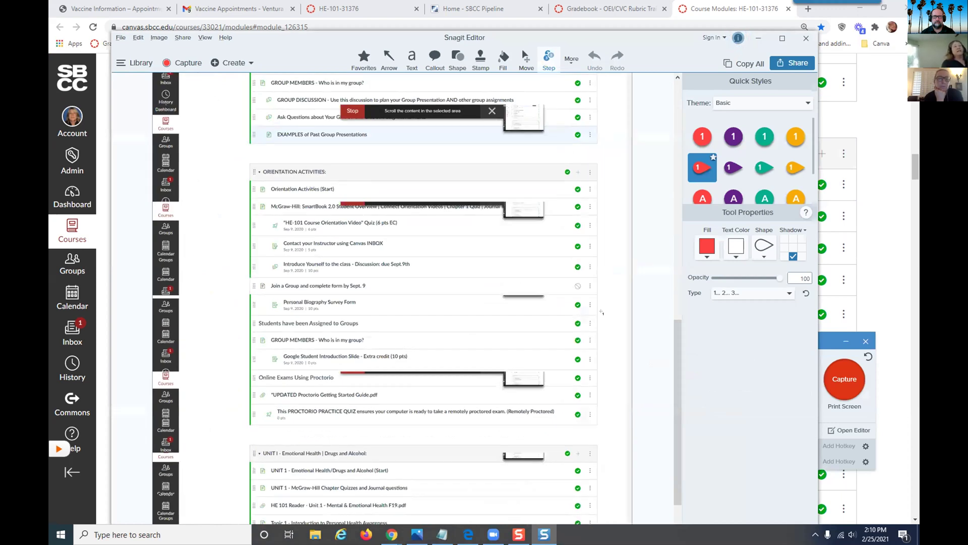
scroll(599, 312, "up", 5)
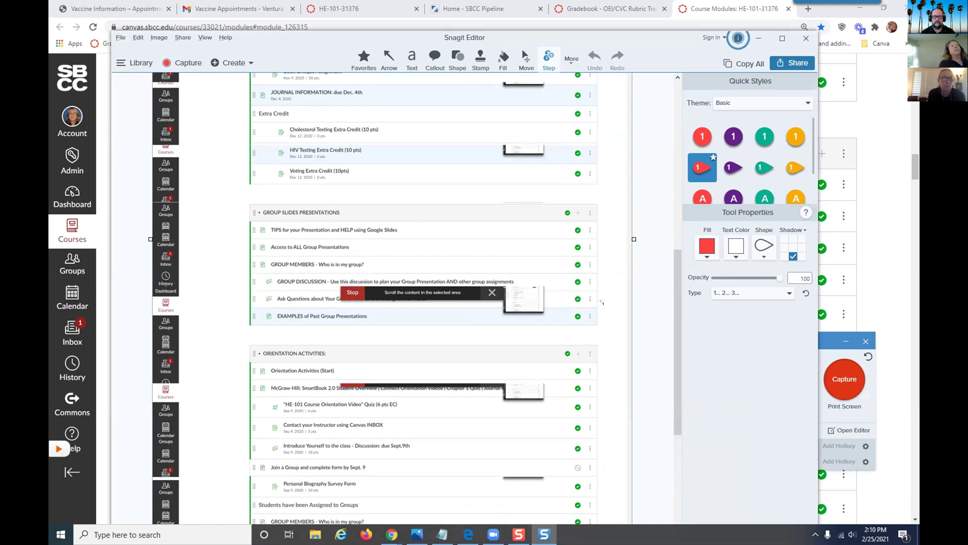
scroll(601, 302, "up", 3)
scroll(601, 302, "up", 5)
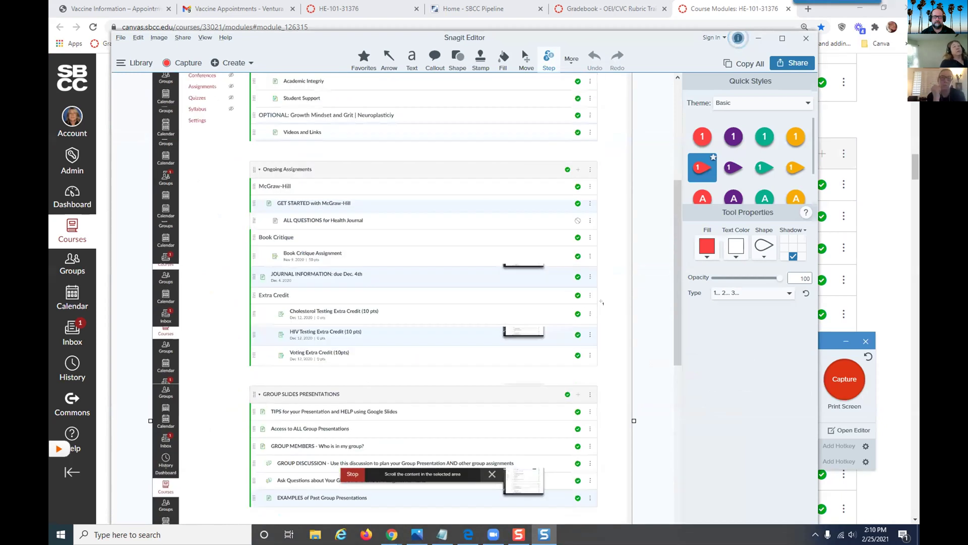
scroll(452, 277, "up", 4)
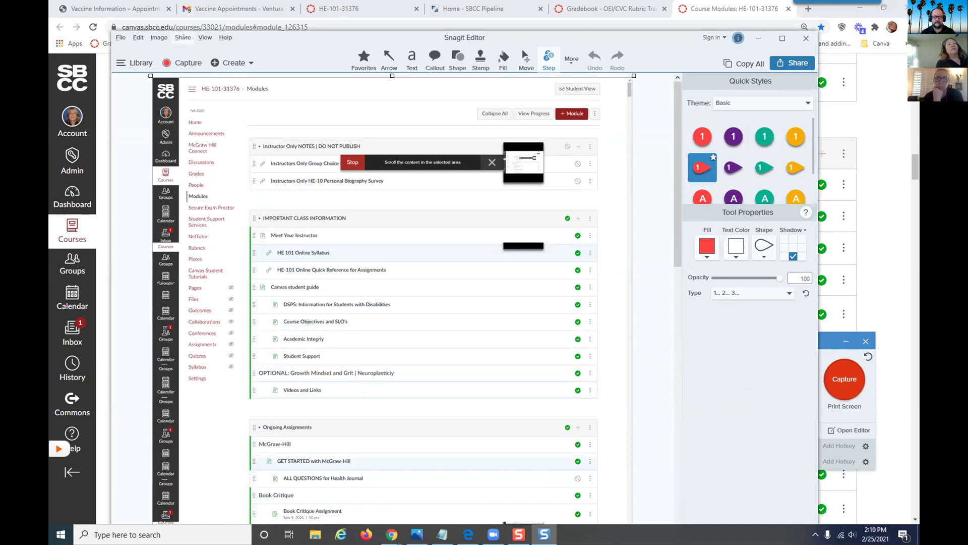
Step: Examine the file formats available for saving the panorama, and leave without saving it
left_click(121, 38)
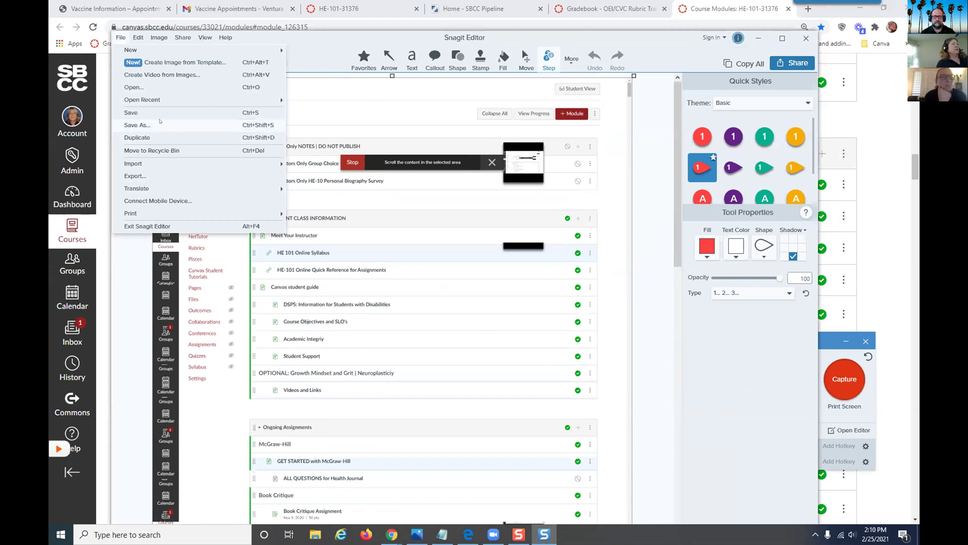
left_click(146, 125)
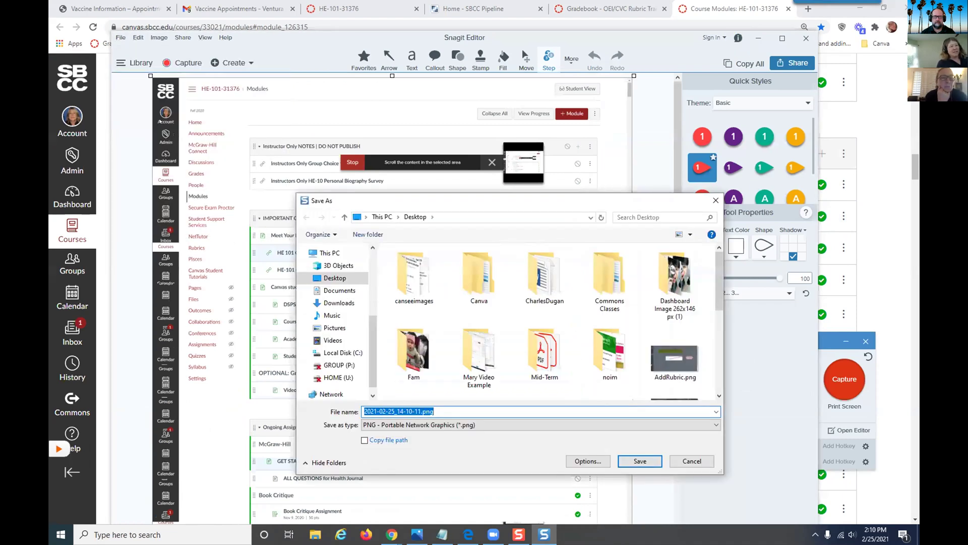
left_click(715, 425)
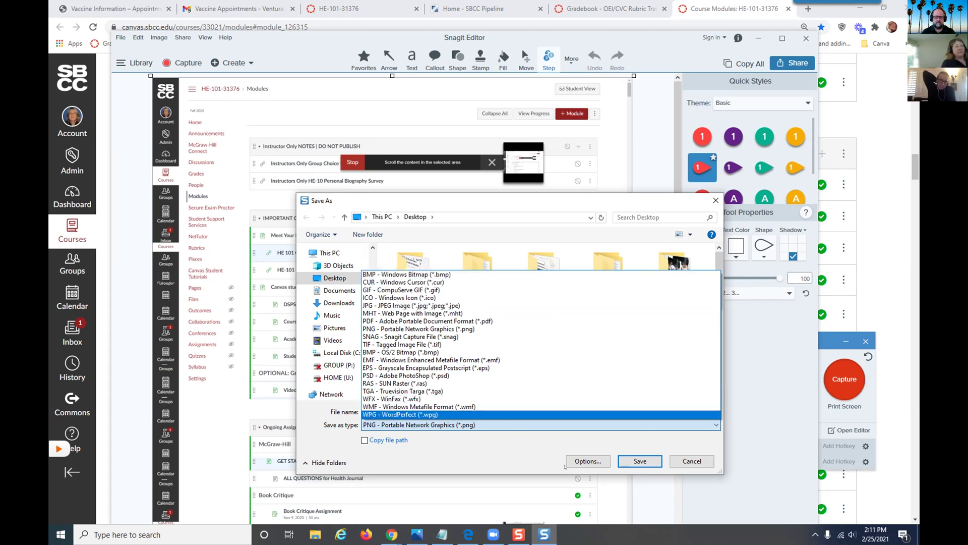
left_click(690, 459)
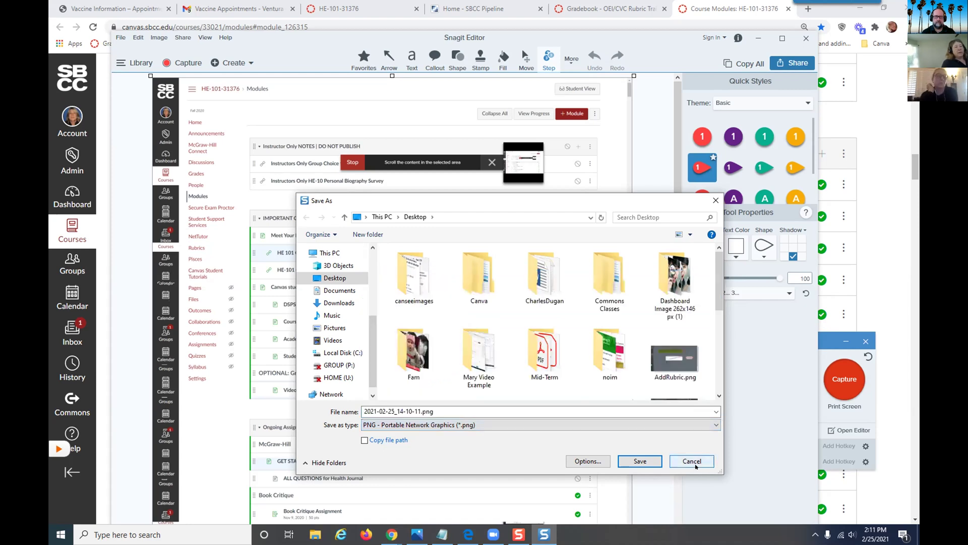
left_click(690, 461)
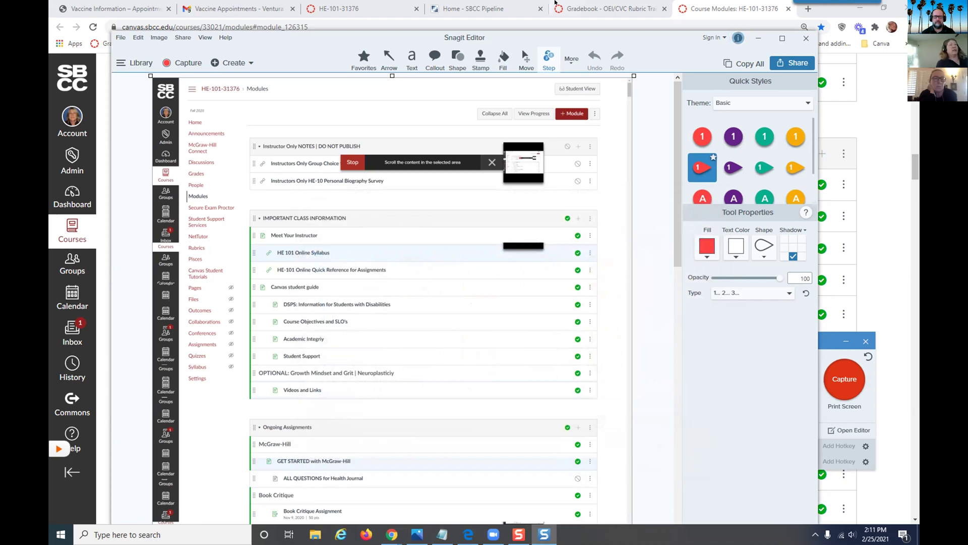
Step: Put the editor away and go back up the course Modules page to the GROUP SLIDES PRESENTATIONS module
left_click(758, 38)
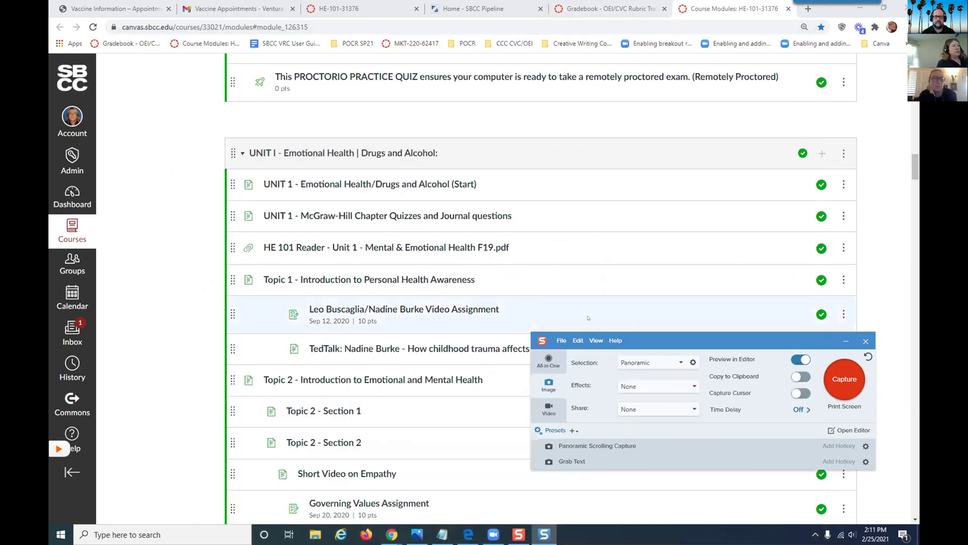
scroll(423, 295, "up", 4)
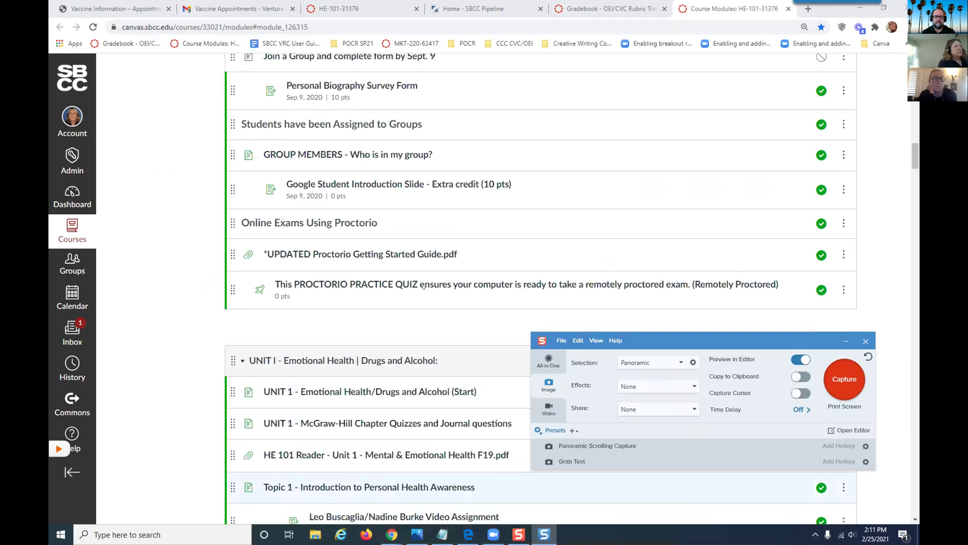
scroll(423, 285, "up", 14)
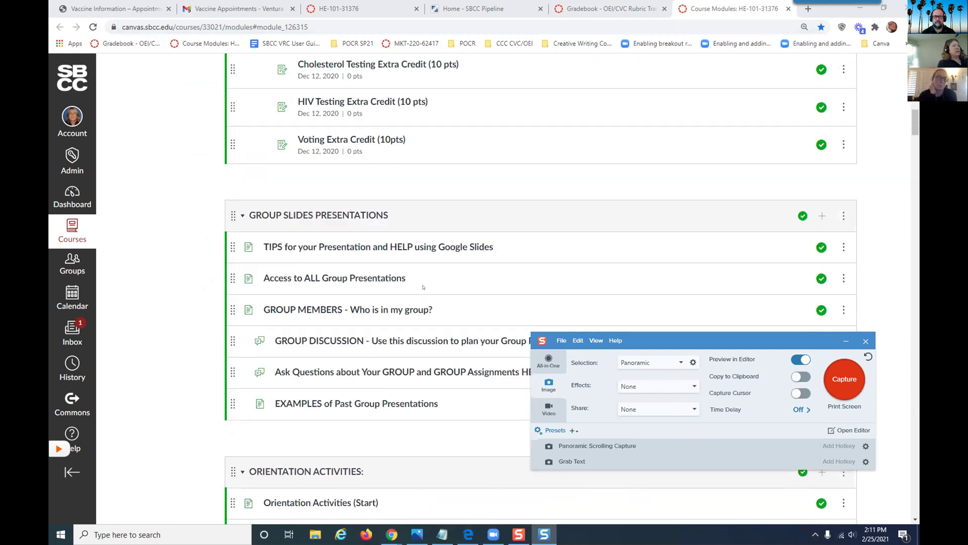
scroll(423, 286, "down", 2)
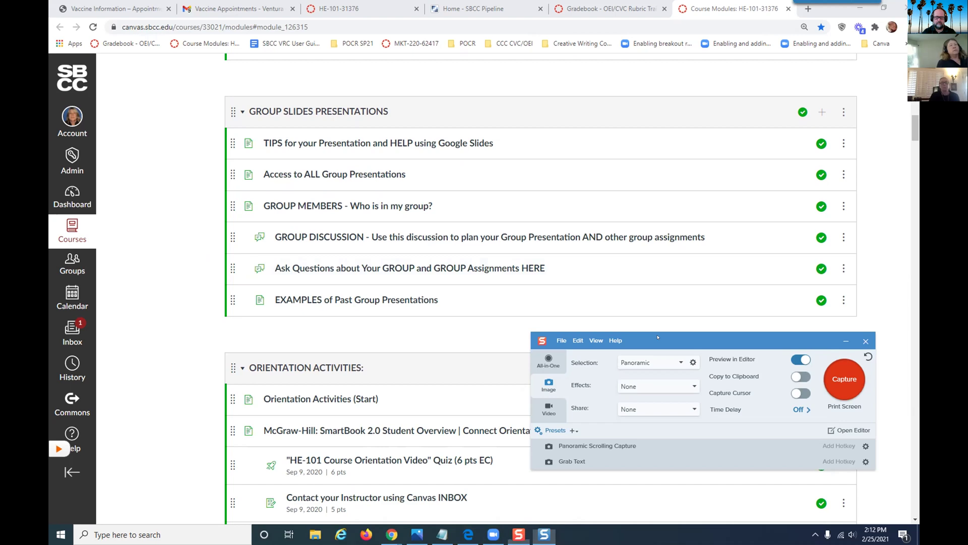
Step: Set the capture selection to Region and capture the GROUP SLIDES PRESENTATIONS module from its heading to its last item
left_click(865, 341)
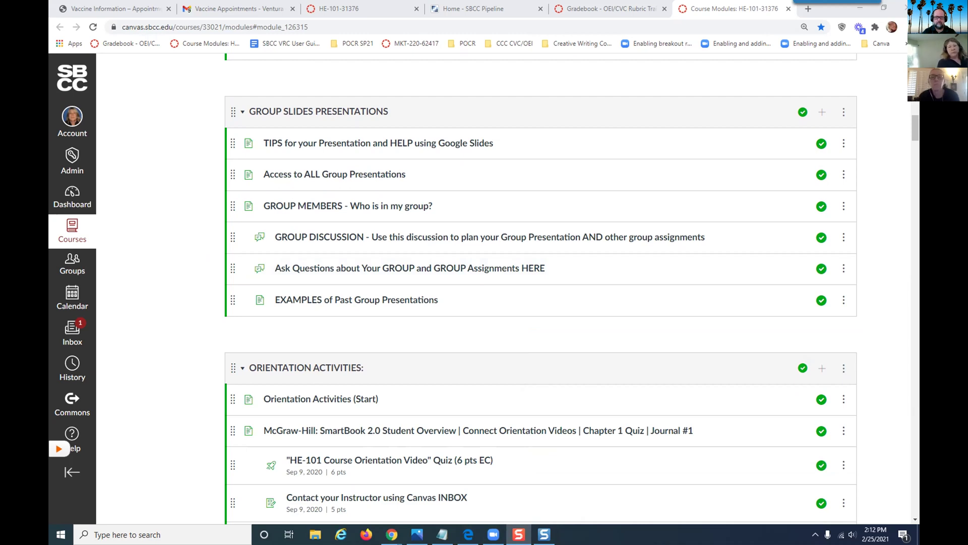
key("Escape")
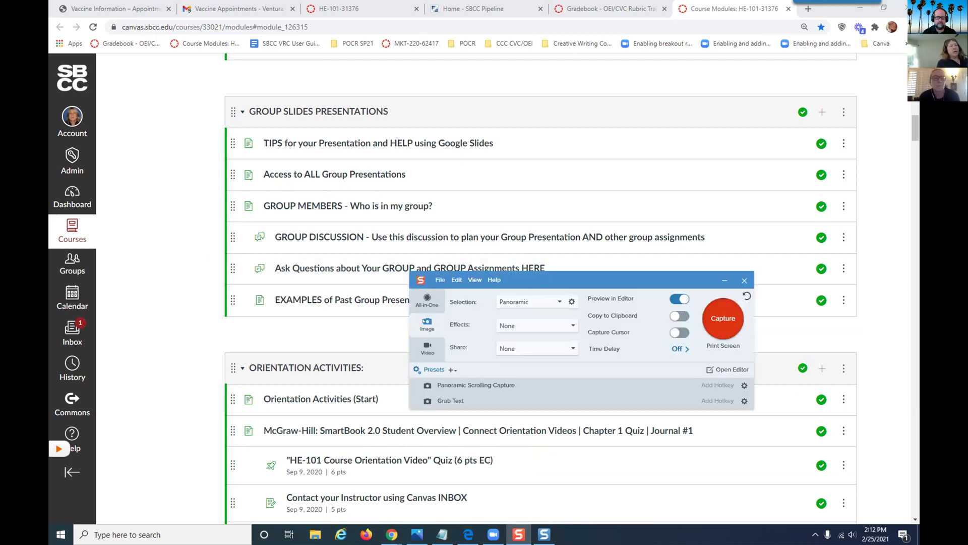
left_click(535, 301)
left_click(539, 317)
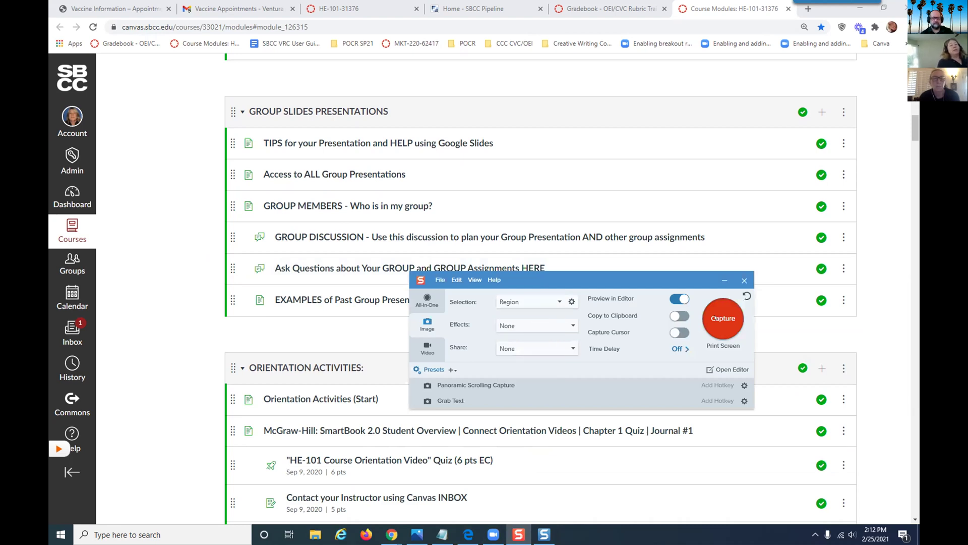
left_click(714, 318)
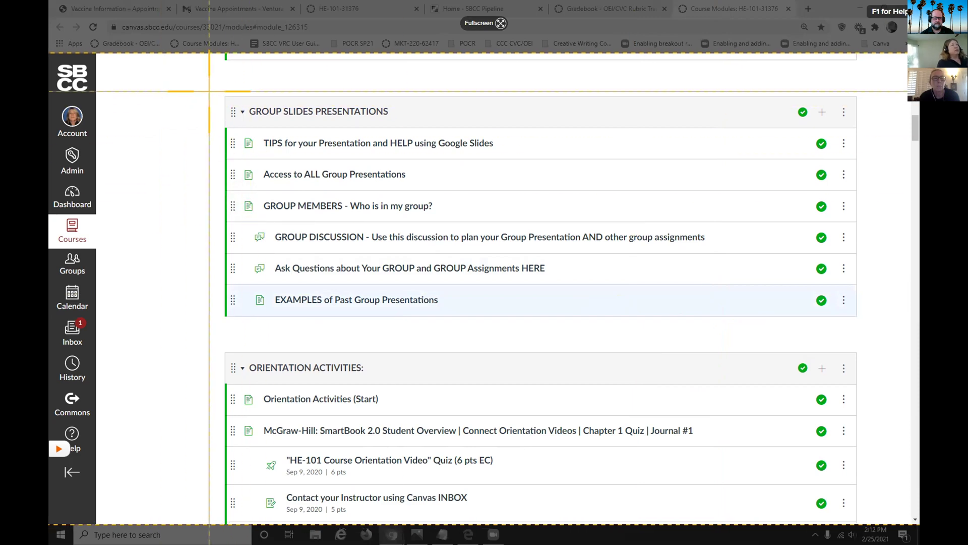
left_click_drag(203, 88, 861, 325)
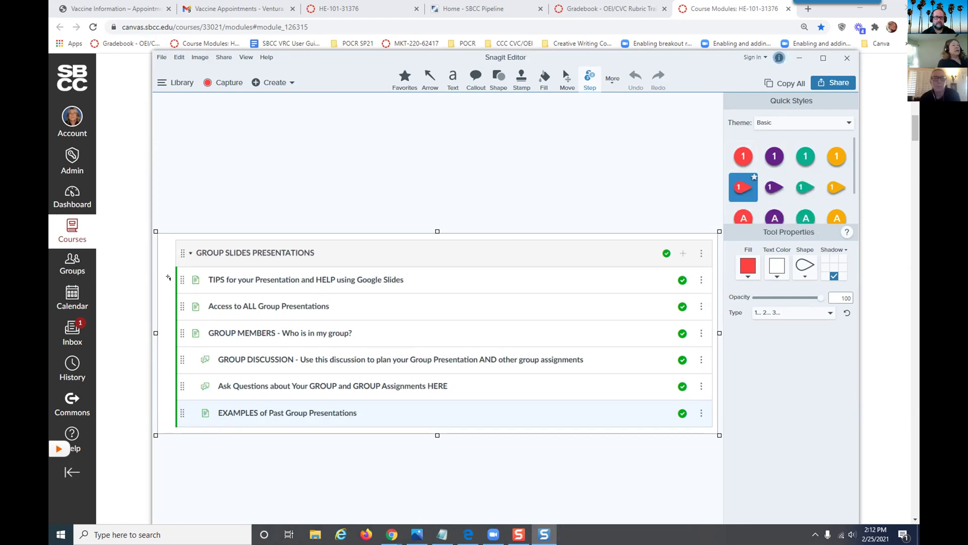
Step: Number the six items of the captured module 1 to 6 with red step markers at the start of each row
left_click(169, 277)
left_click(169, 303)
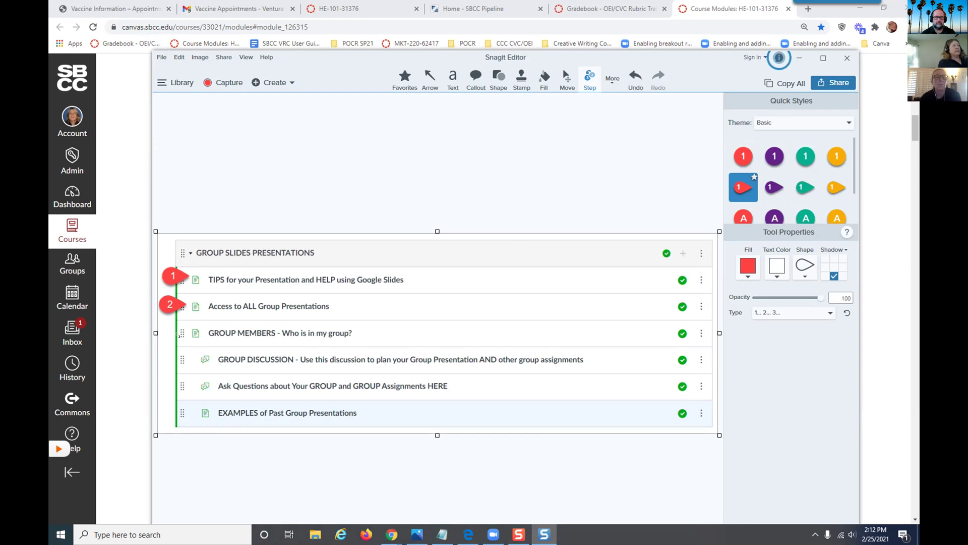
left_click(169, 329)
left_click(170, 355)
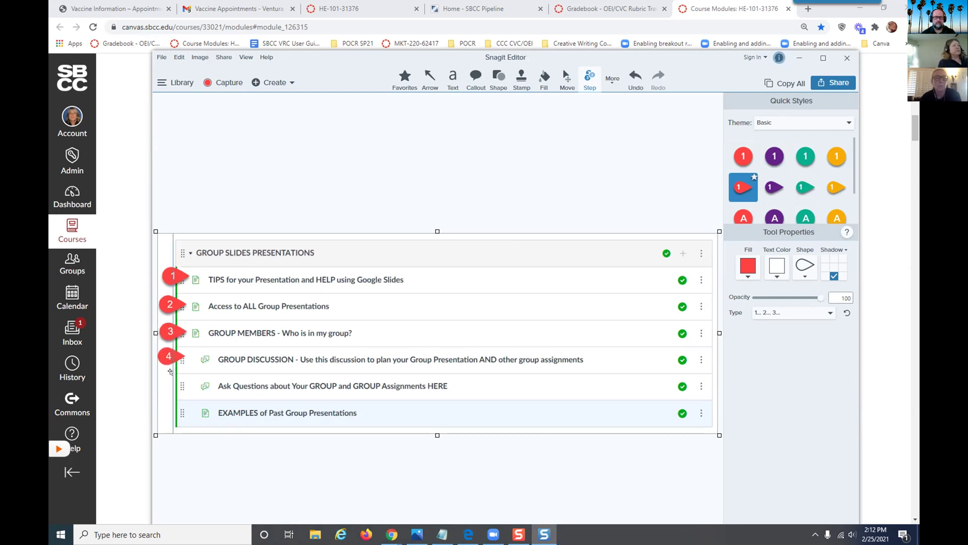
left_click(170, 385)
left_click(169, 410)
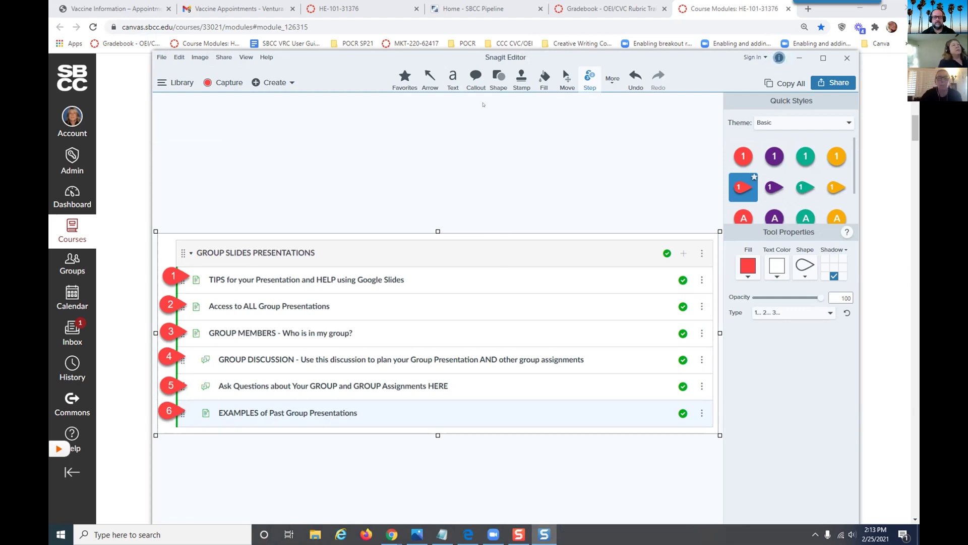
Step: Highlight "TIPS", "ALL" and "Who is in my group?" in yellow in the first three items
left_click(613, 79)
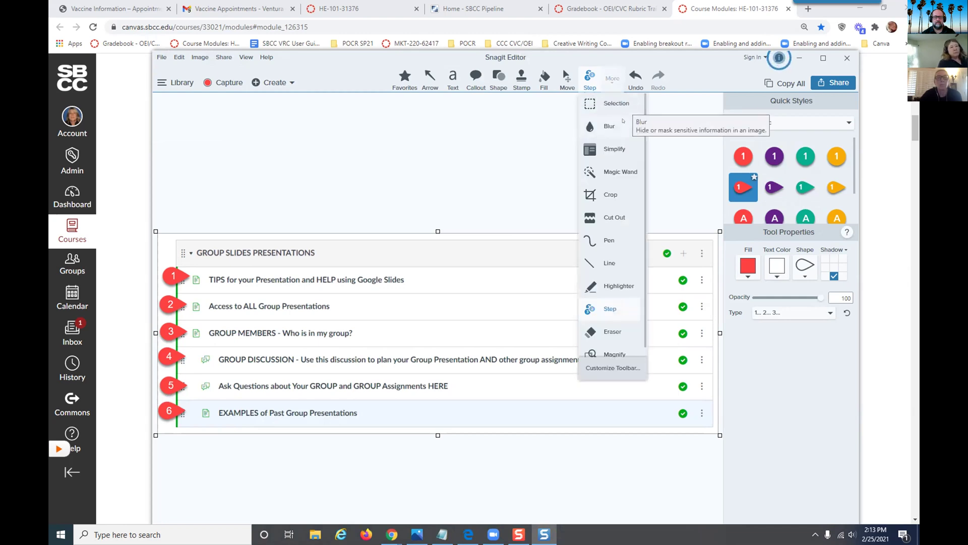
left_click(615, 283)
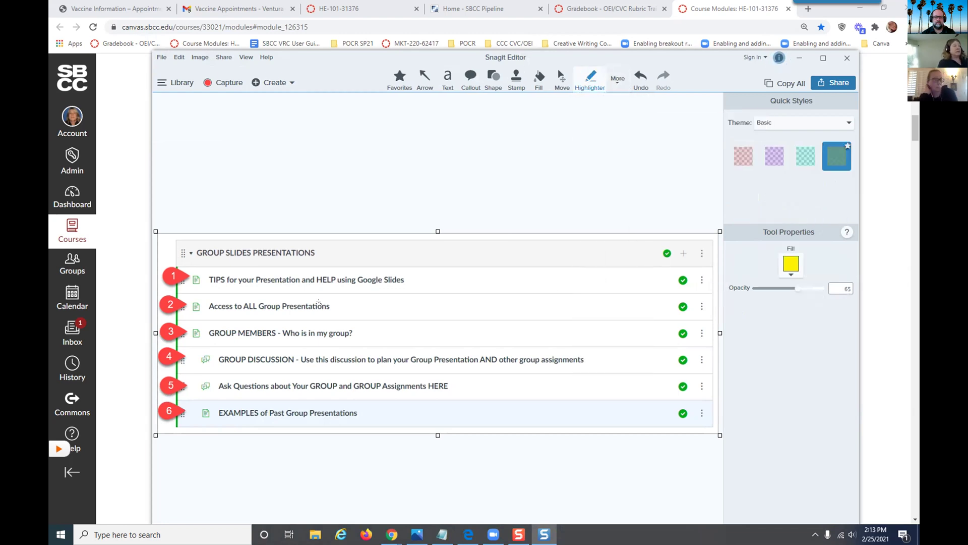
left_click_drag(208, 280, 228, 280)
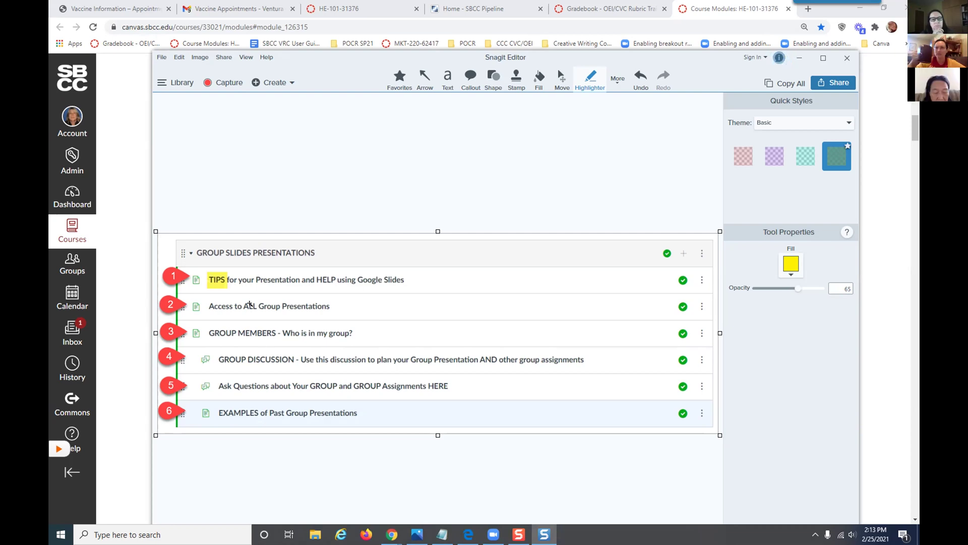
mouse_move(242, 306)
left_mouse_down()
mouse_move(285, 329)
mouse_move(353, 333)
left_mouse_up()
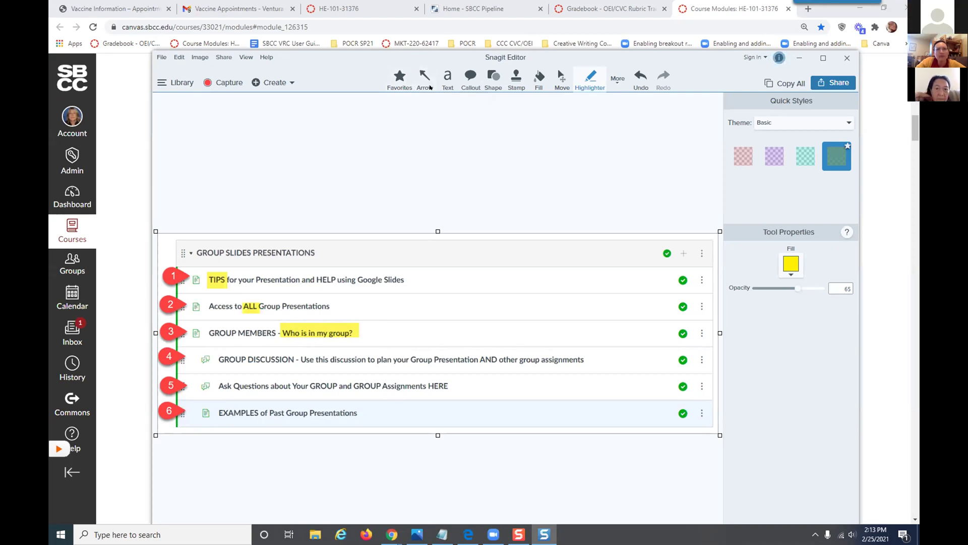
Step: Draw a red arrow pointing down at the GROUP DISCUSSION item and shift it along to point at the word "AND"
left_click(430, 87)
mouse_move(489, 313)
left_mouse_down()
mouse_move(410, 359)
mouse_move(408, 346)
left_mouse_up()
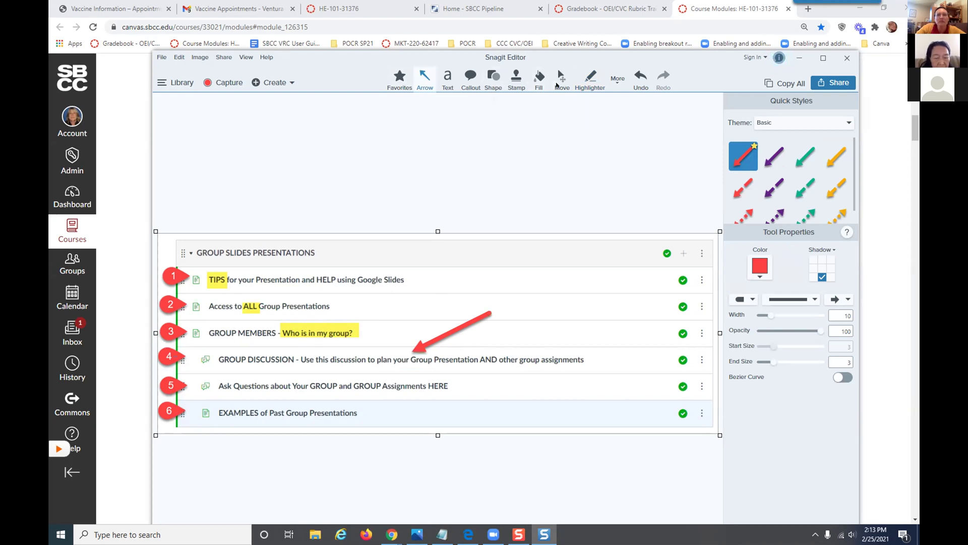
left_click(561, 80)
left_click_drag(457, 323, 524, 313)
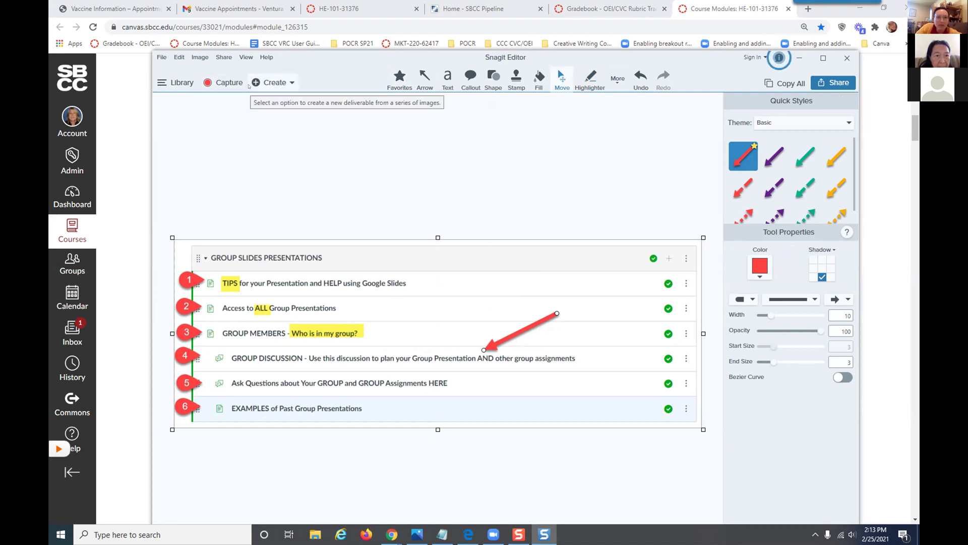
Step: Save the annotated capture to the Desktop as Steps.png in PNG format
left_click(161, 57)
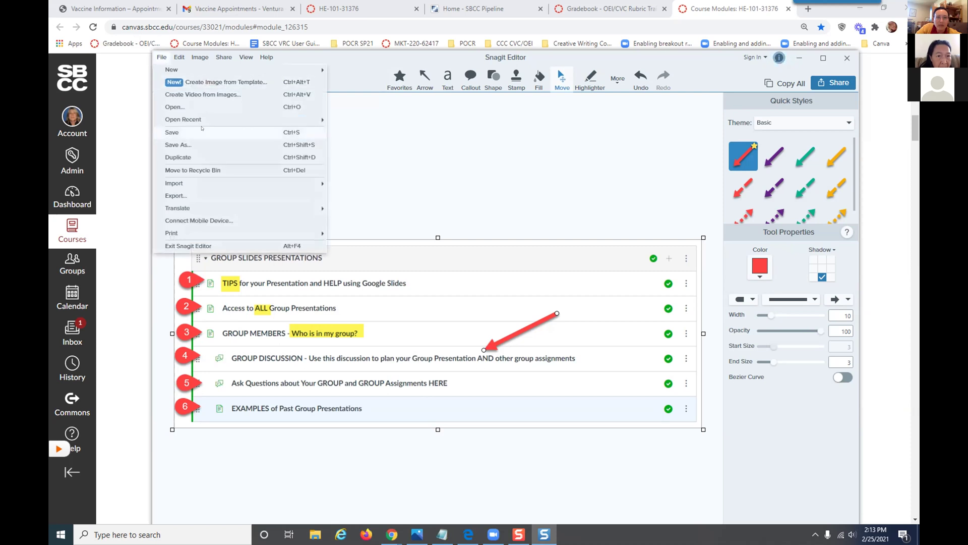
left_click(208, 145)
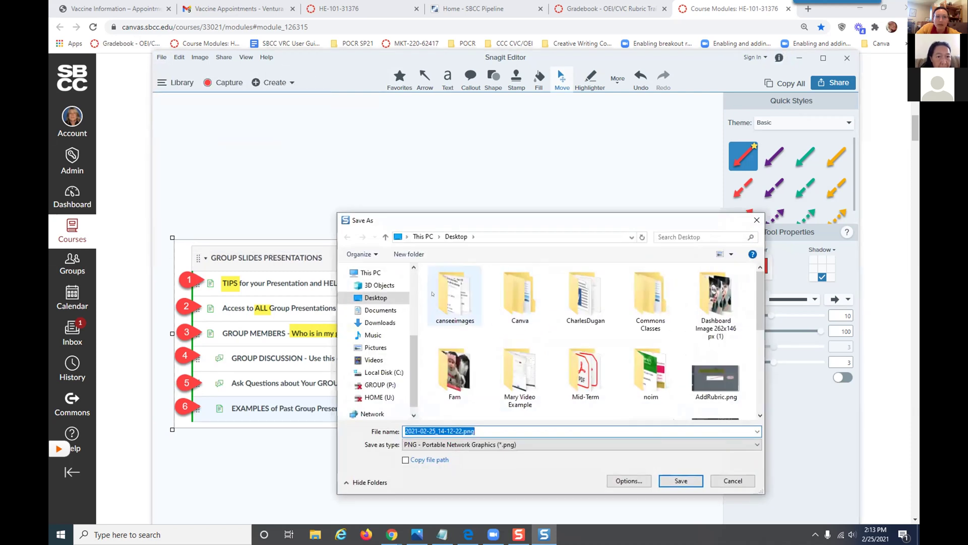
left_click(462, 431)
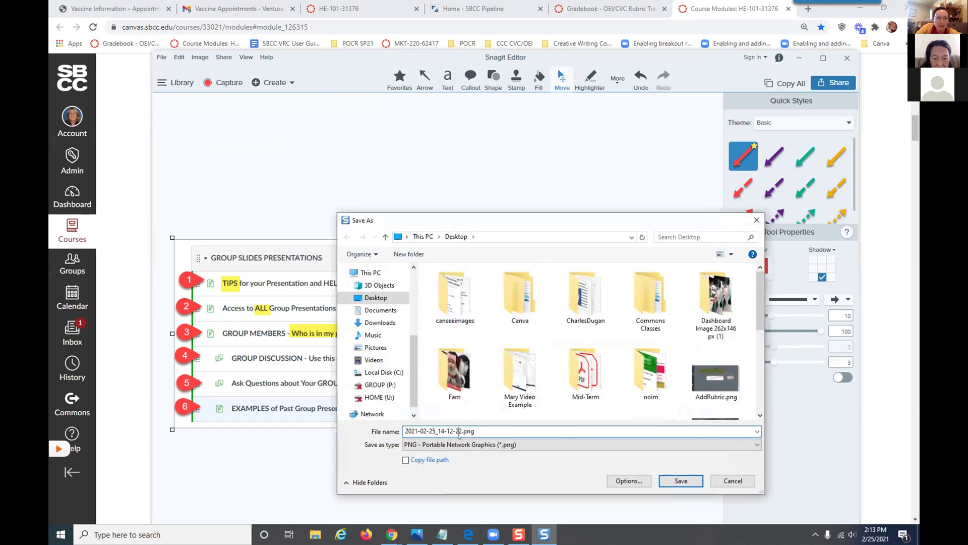
key("BackSpace")
key("BackSpace")
key("BackSpace")
key("BackSpace")
key("BackSpace")
key("BackSpace")
key("BackSpace")
key("BackSpace")
key("BackSpace")
key("BackSpace")
key("BackSpace")
key("BackSpace")
key("BackSpace")
key("BackSpace")
key("BackSpace")
key("BackSpace")
key("BackSpace")
key("BackSpace")
key("BackSpace")
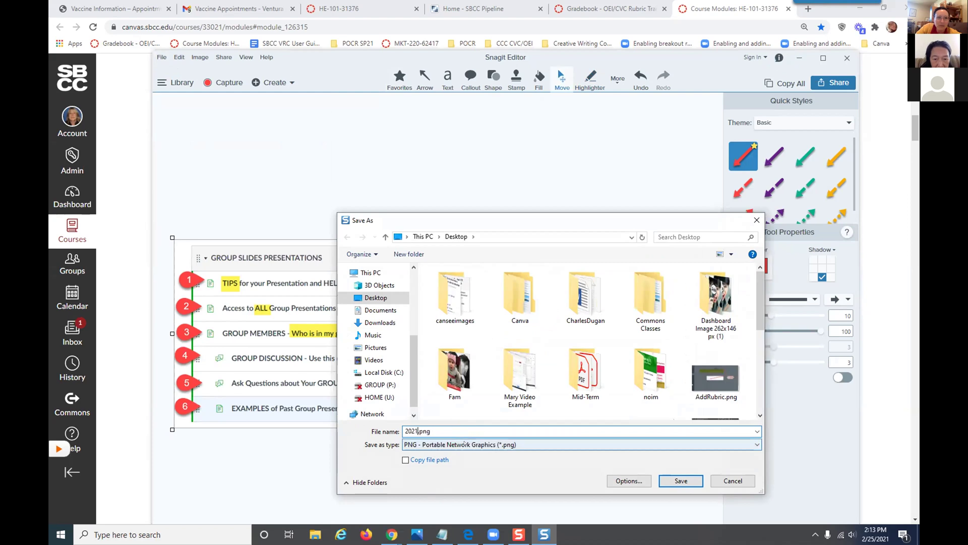
type("Steps")
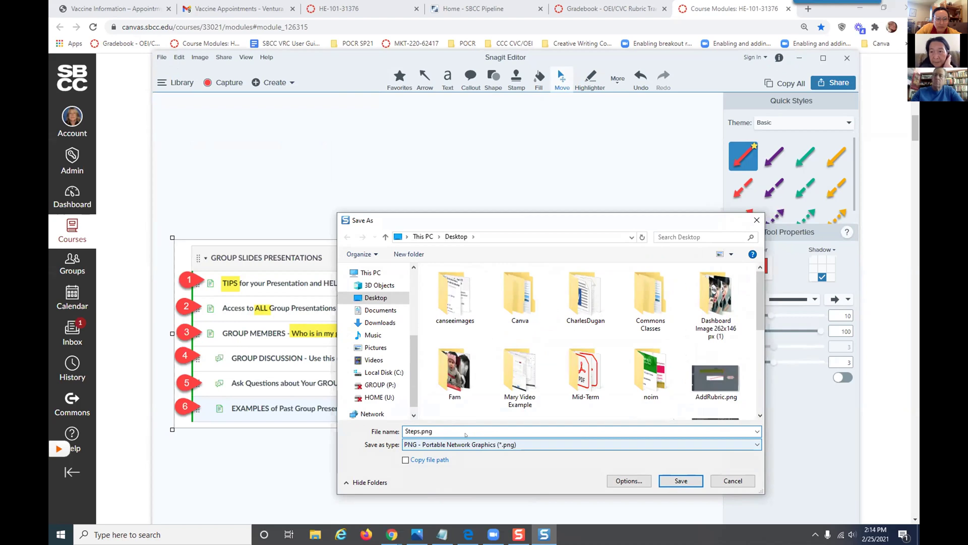
left_click(681, 480)
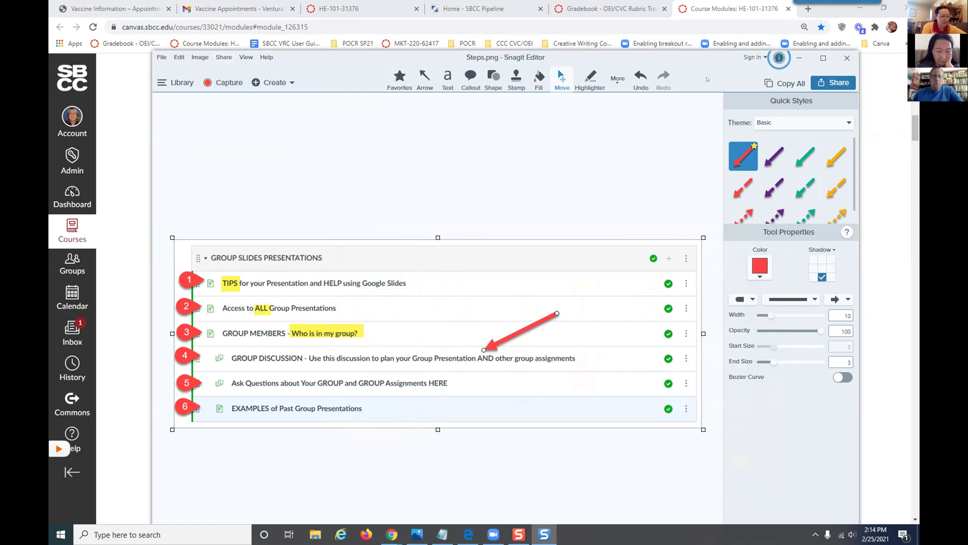
Step: Switch to the Group Slides Presentation Module document in Google Docs and delete all of its text
left_click(799, 57)
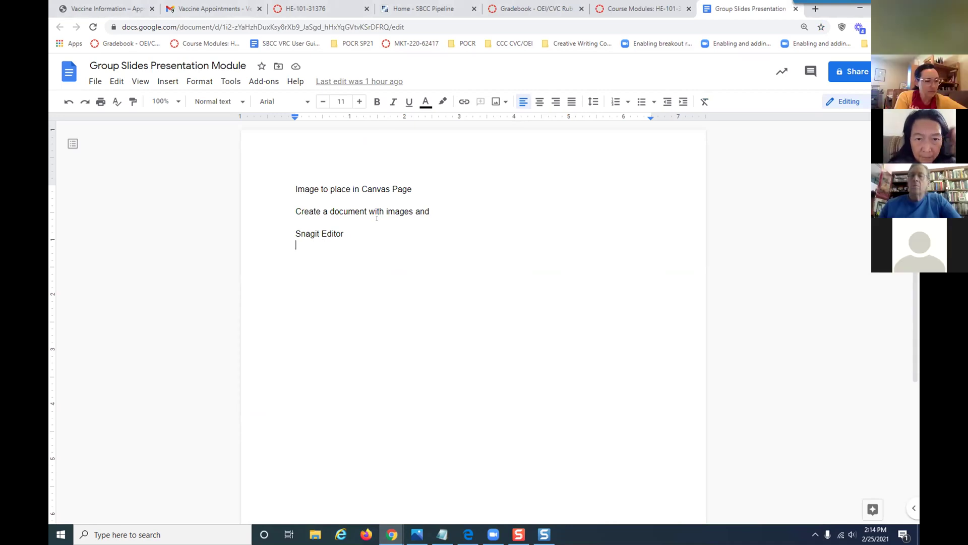
left_click_drag(328, 246, 285, 180)
key("BackSpace")
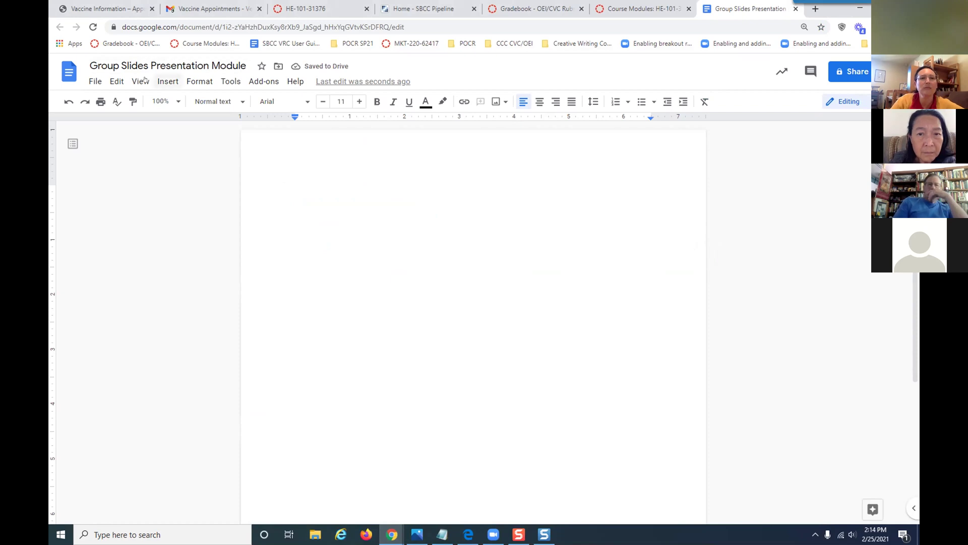
Step: Insert the image Steps.png from the computer's Desktop into the empty document
left_click(167, 82)
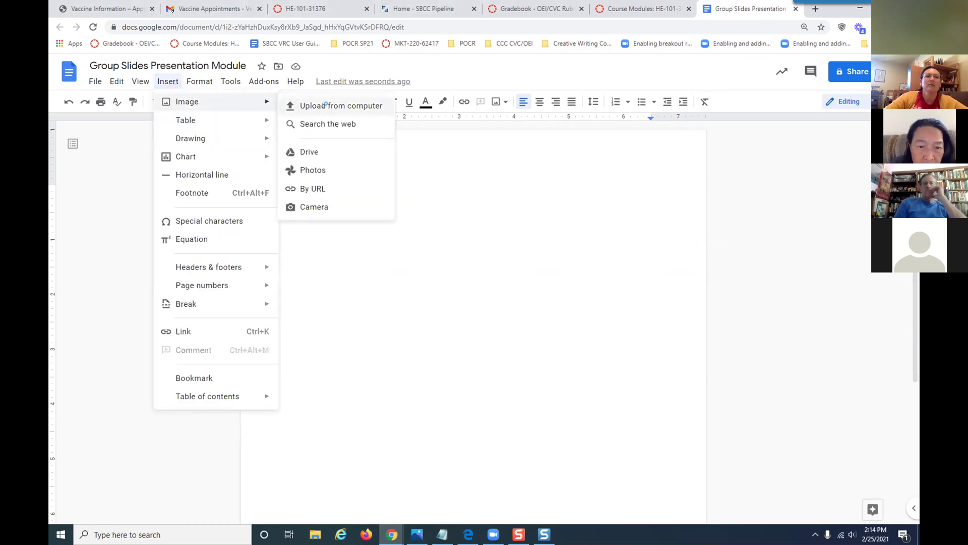
left_click(323, 108)
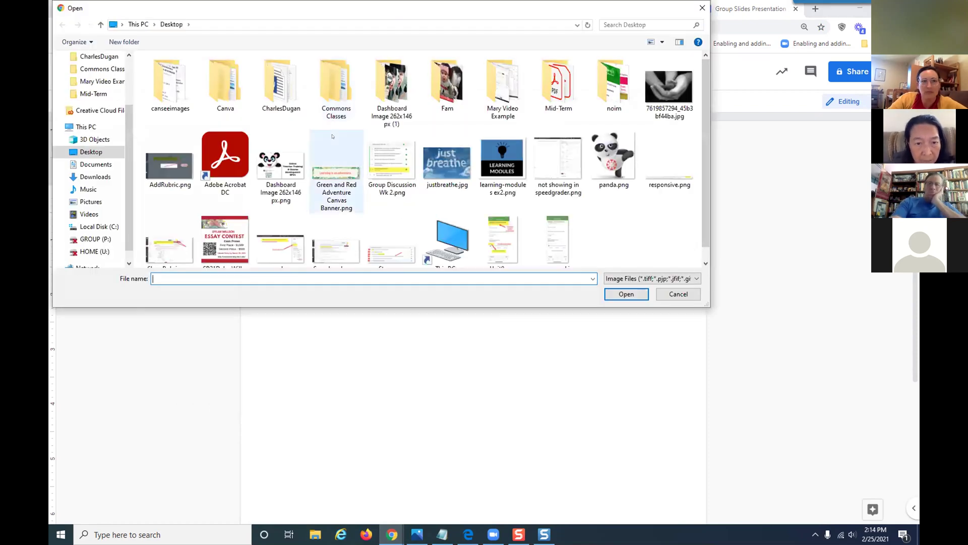
type("st")
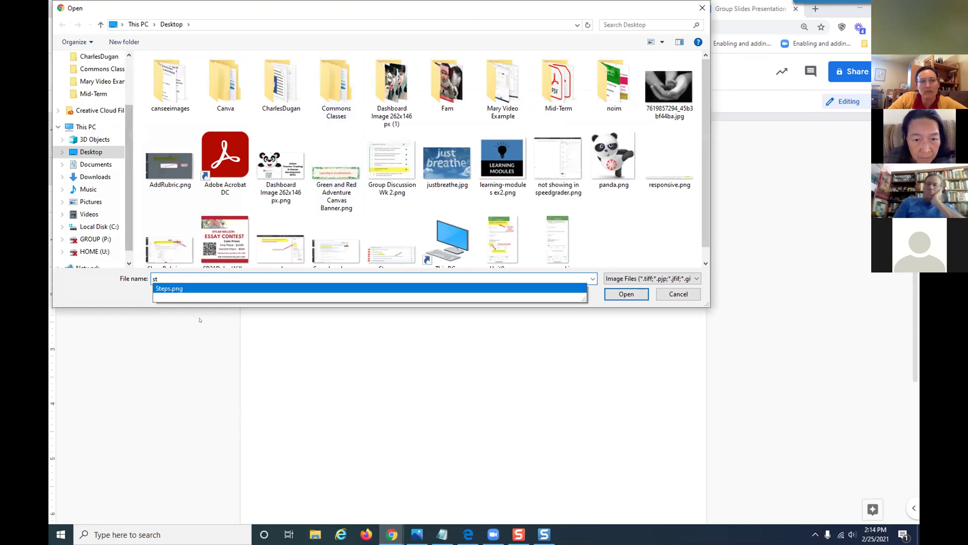
key("Return")
left_click(623, 298)
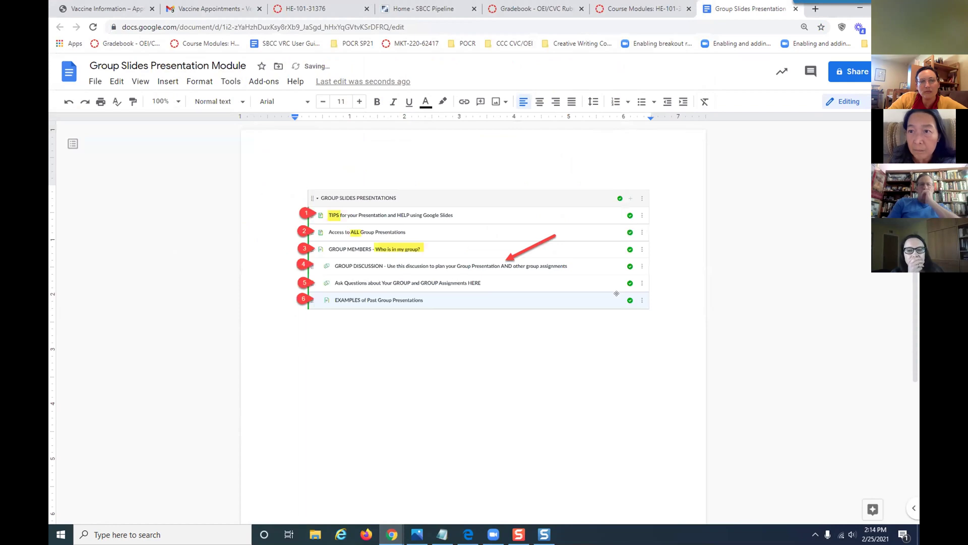
Step: Below the inserted image, write the line "1] more explain..." and start a second line with "2"
key("Return")
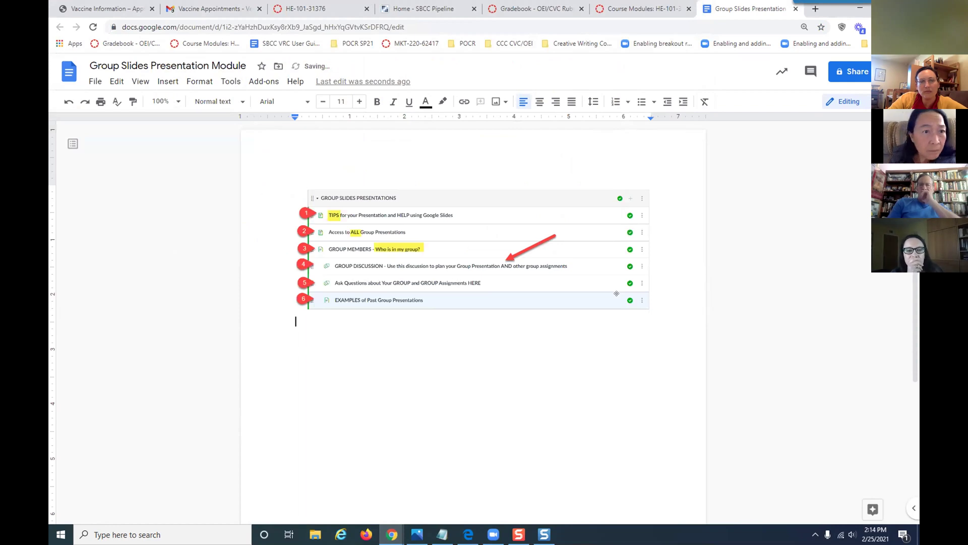
type("1")
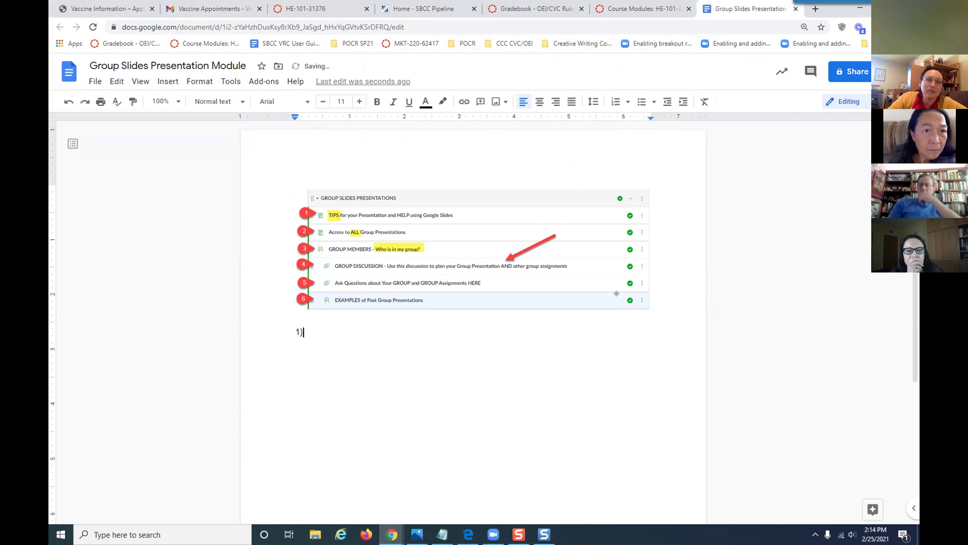
type(")")
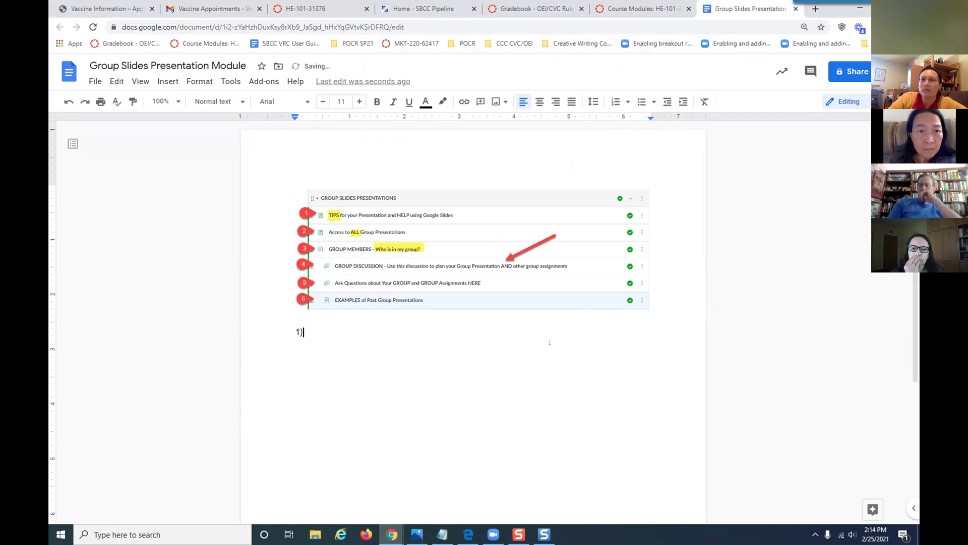
type(")")
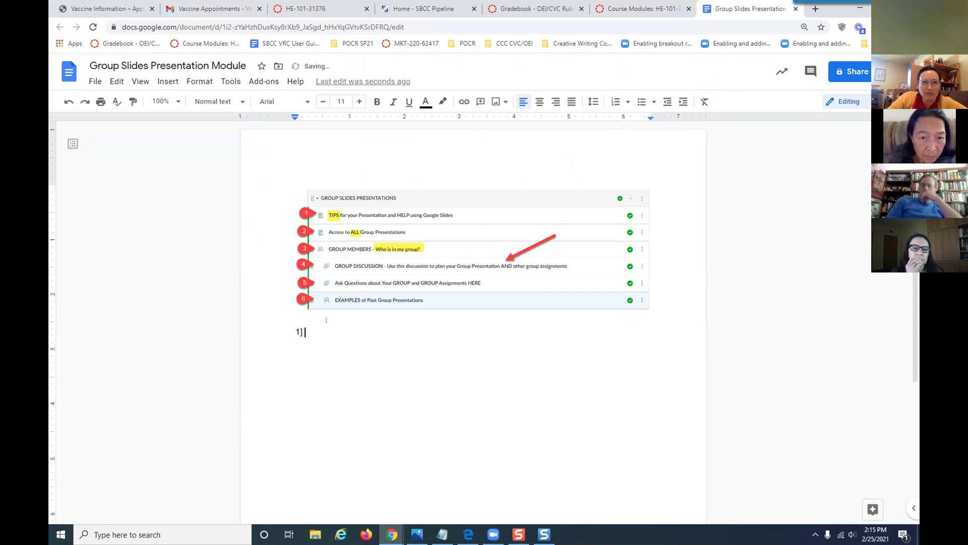
type(" more")
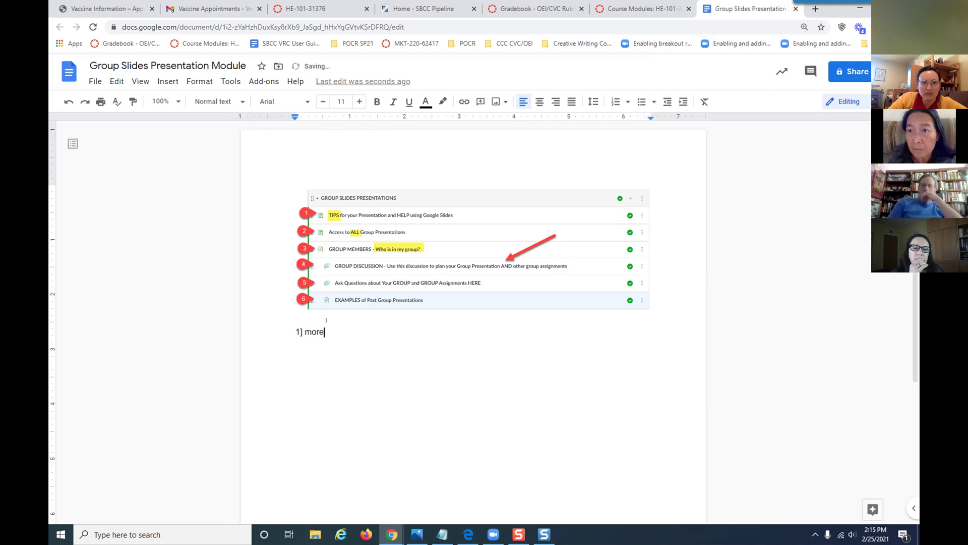
type(" explain")
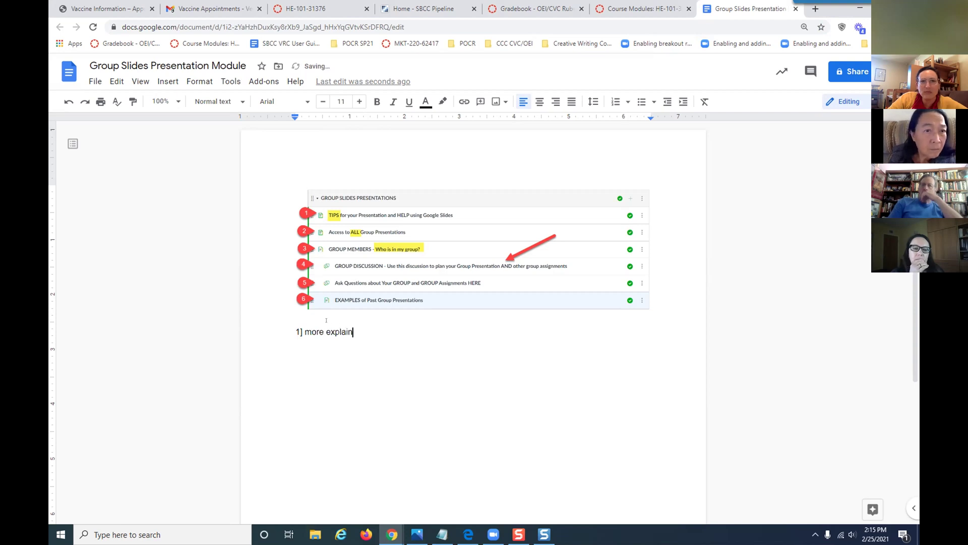
type("...")
key("Return")
type("2]")
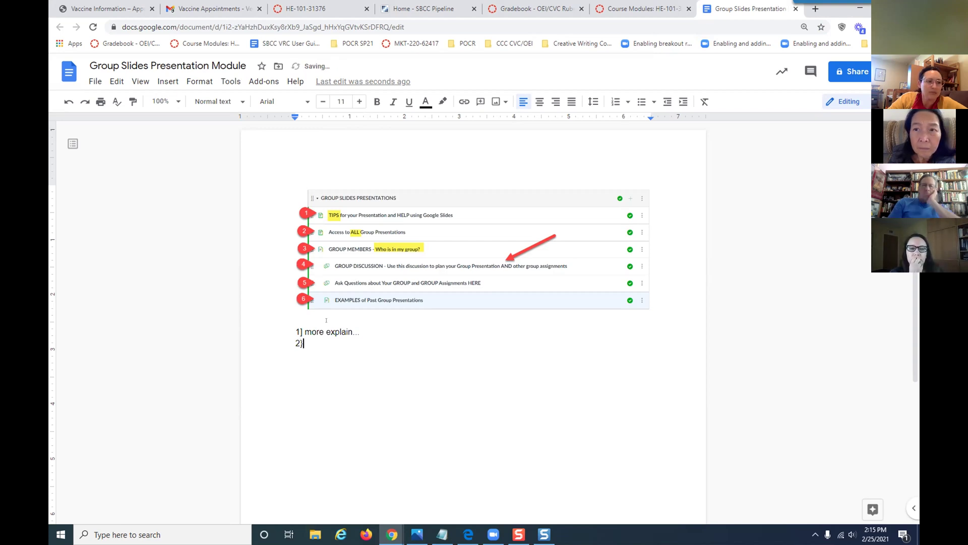
key("BackSpace")
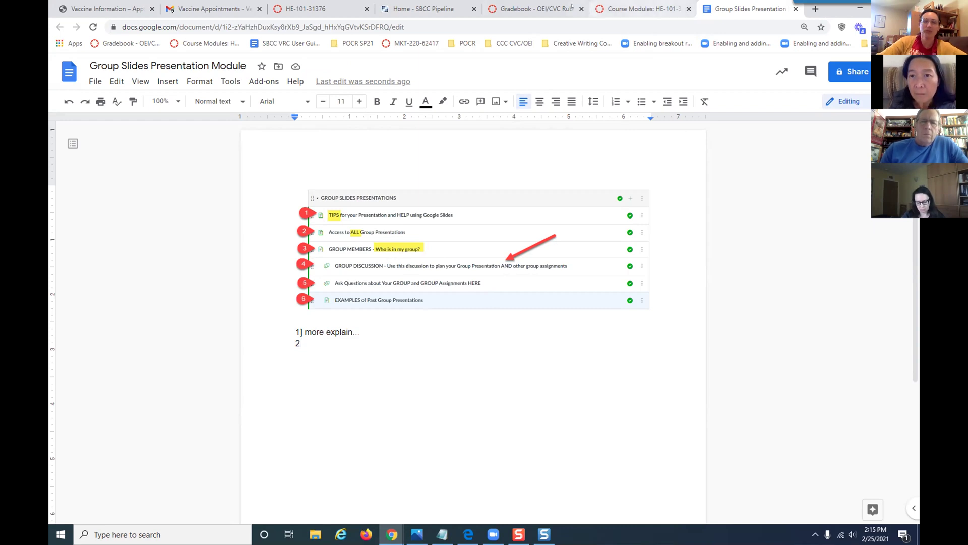
Step: Switch to the Canvas Course Modules page and open the options menu of the "TIPS for your Presentation" item
left_click(556, 7)
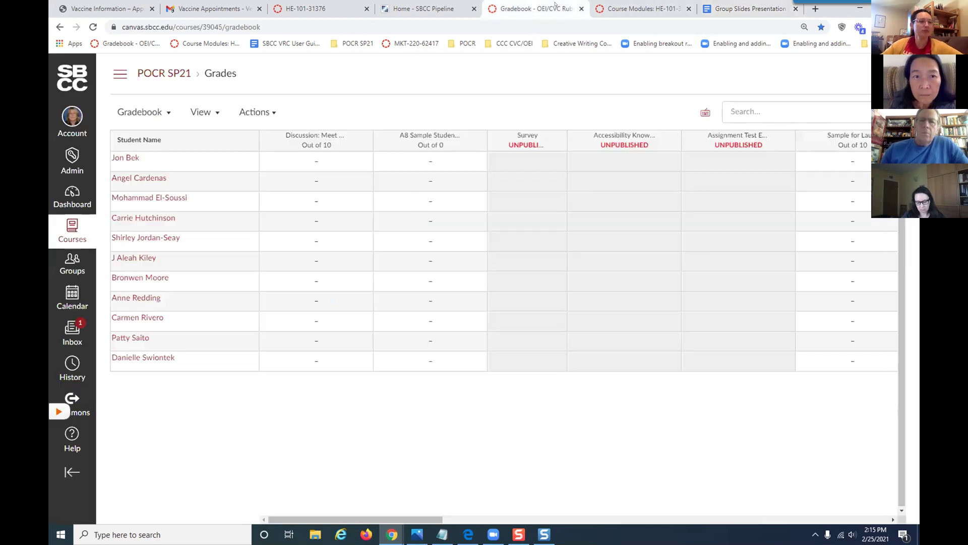
left_click(622, 10)
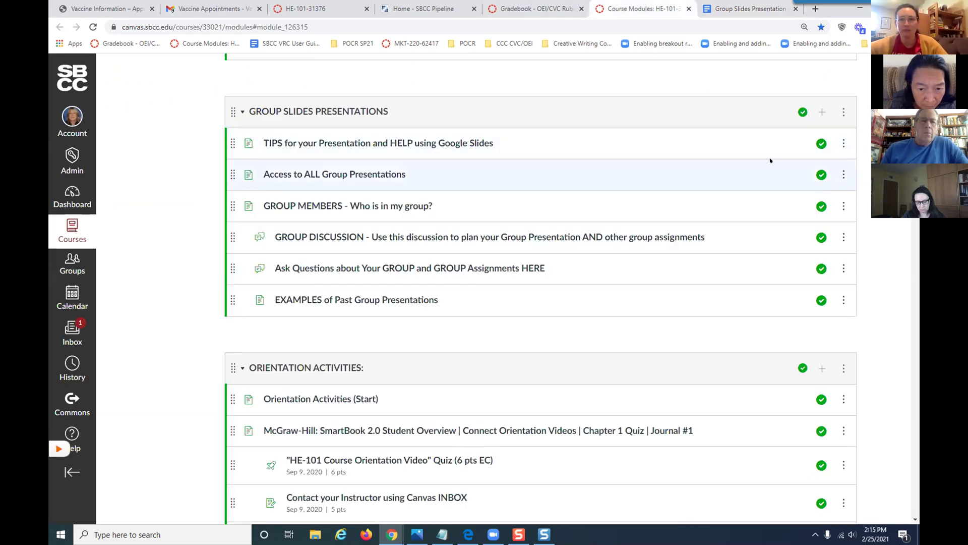
left_click(841, 144)
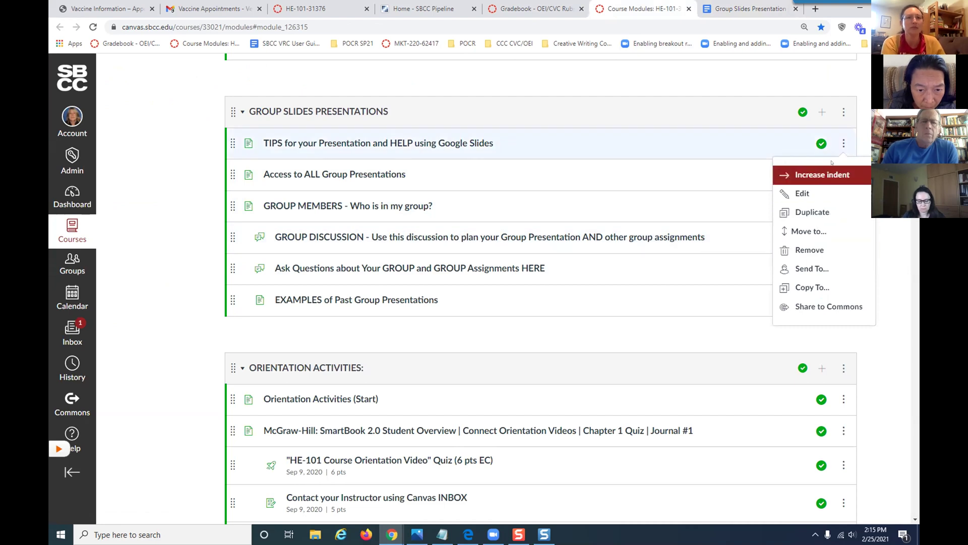
left_click(817, 148)
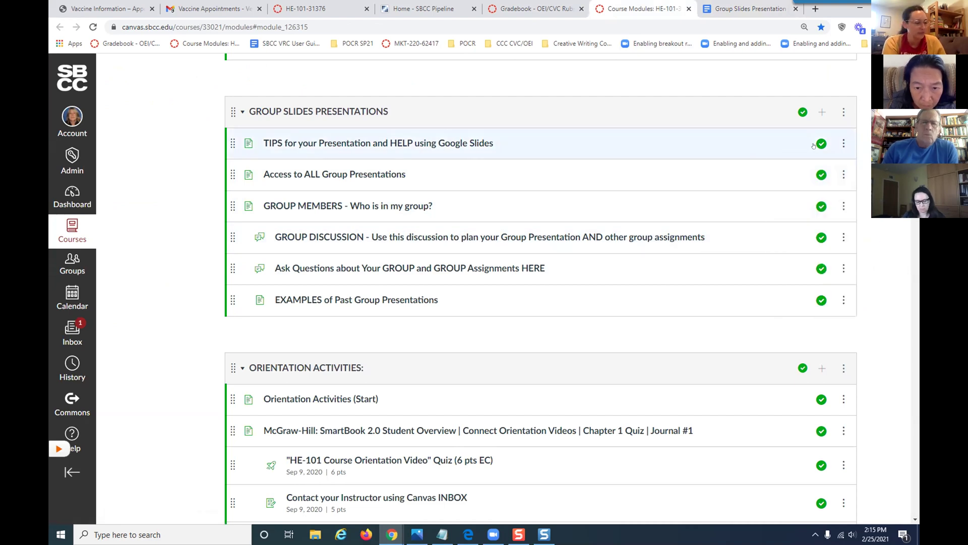
left_click(842, 144)
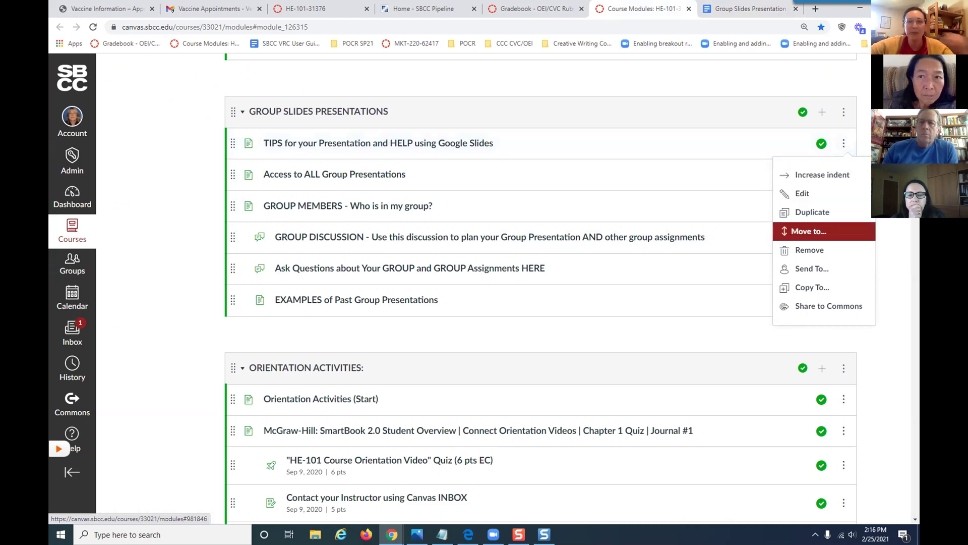
Step: Bring up Snagit Capture over the Modules page and turn on its time delay
left_click(519, 534)
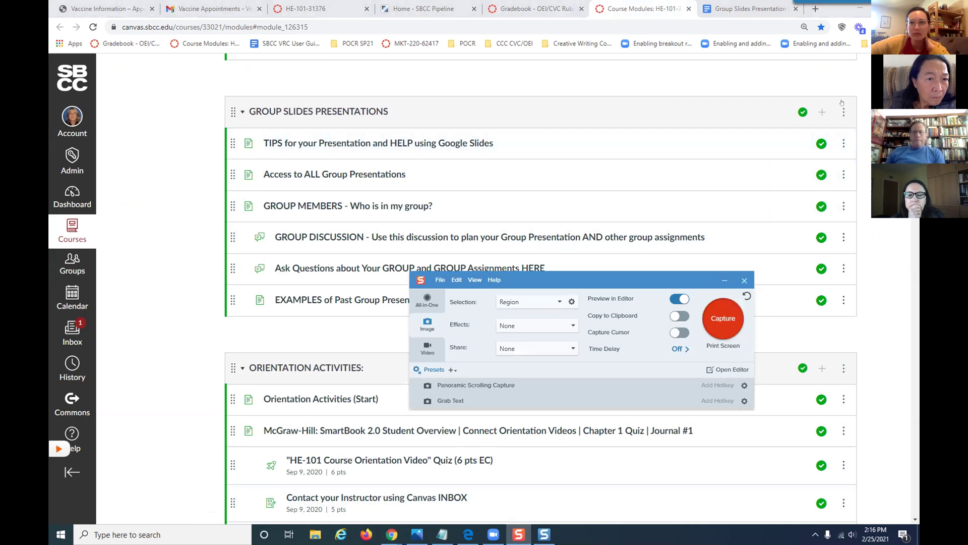
left_click(844, 143)
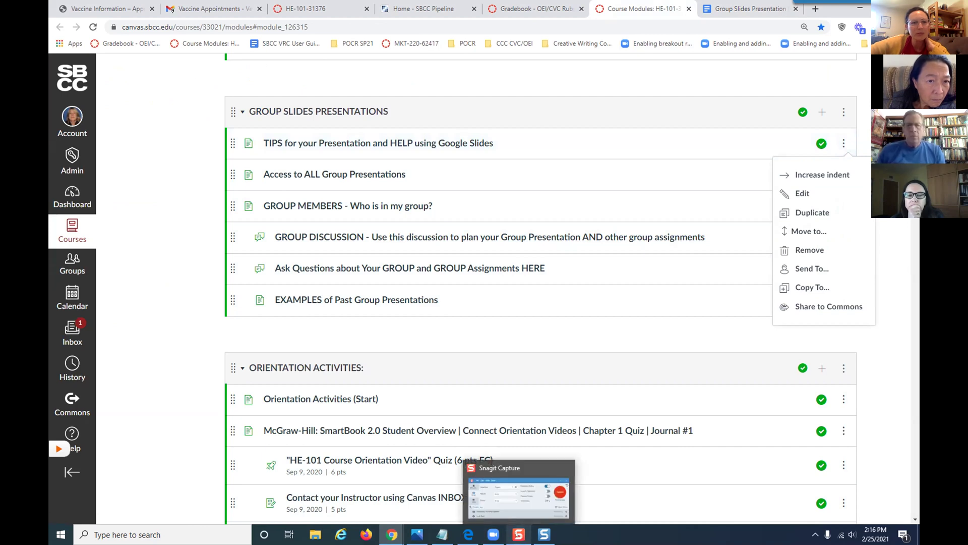
left_click(519, 497)
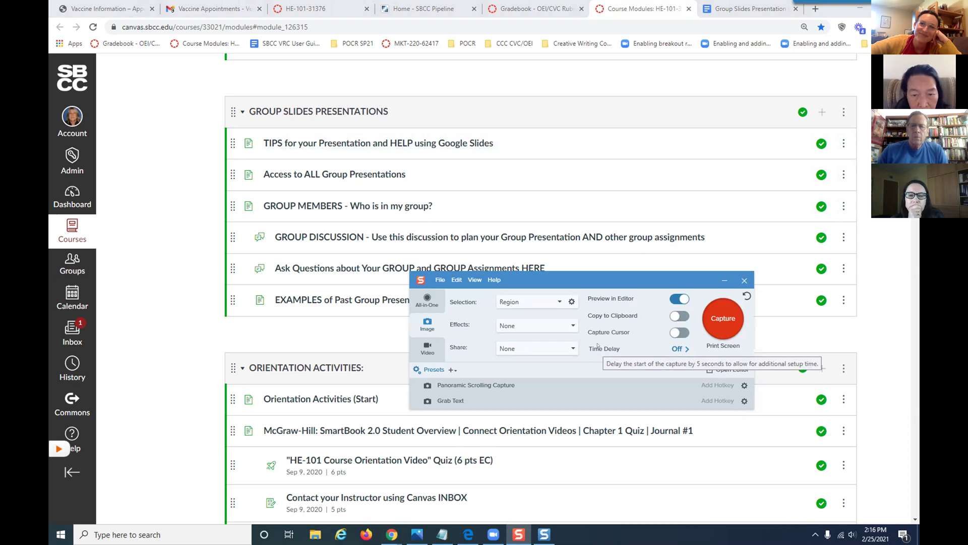
left_click(681, 349)
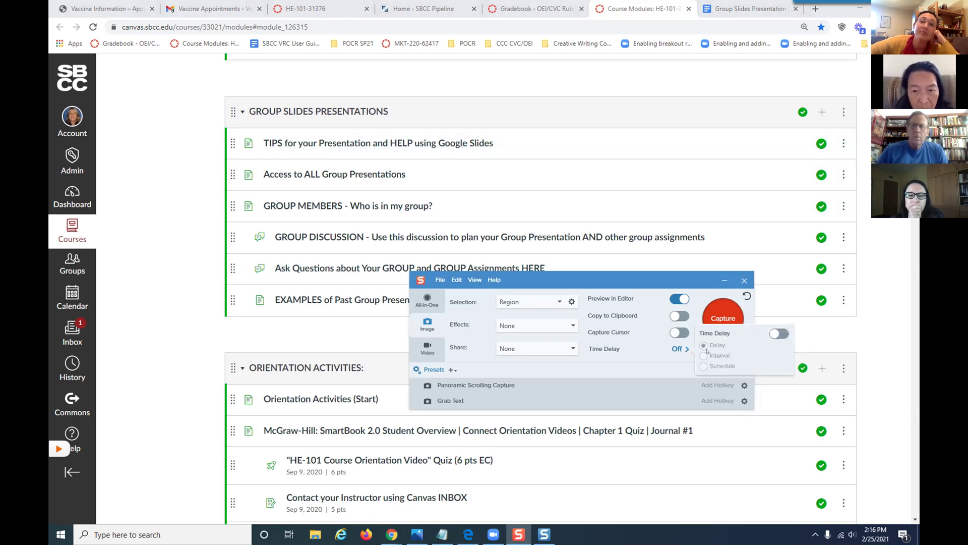
left_click(779, 333)
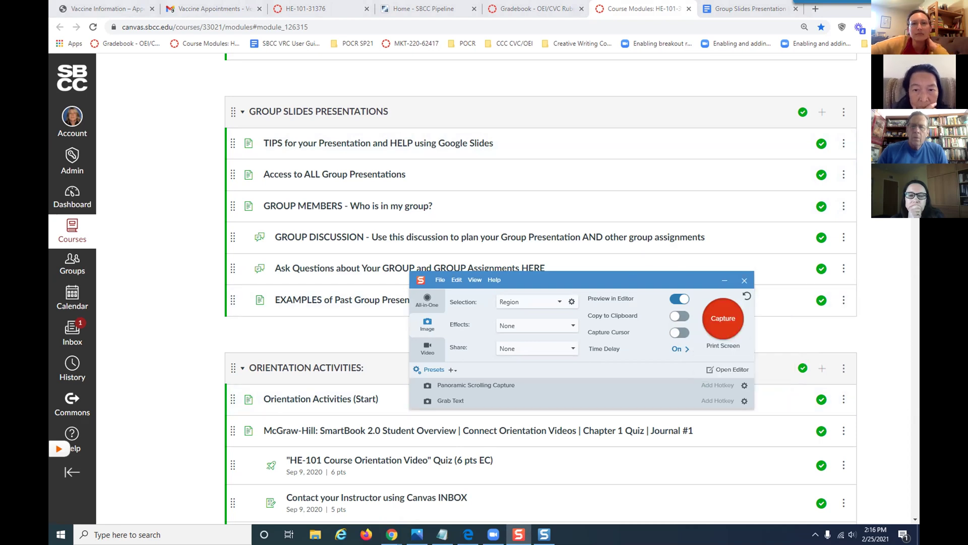
Step: Try to keep the TIPS item's options menu open while bringing Snagit Capture back up
left_click(843, 144)
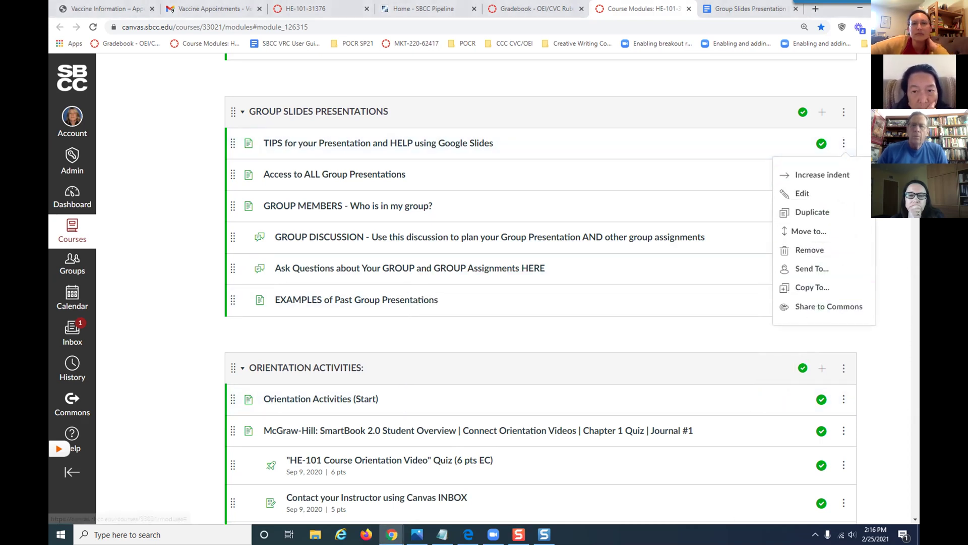
left_click(519, 534)
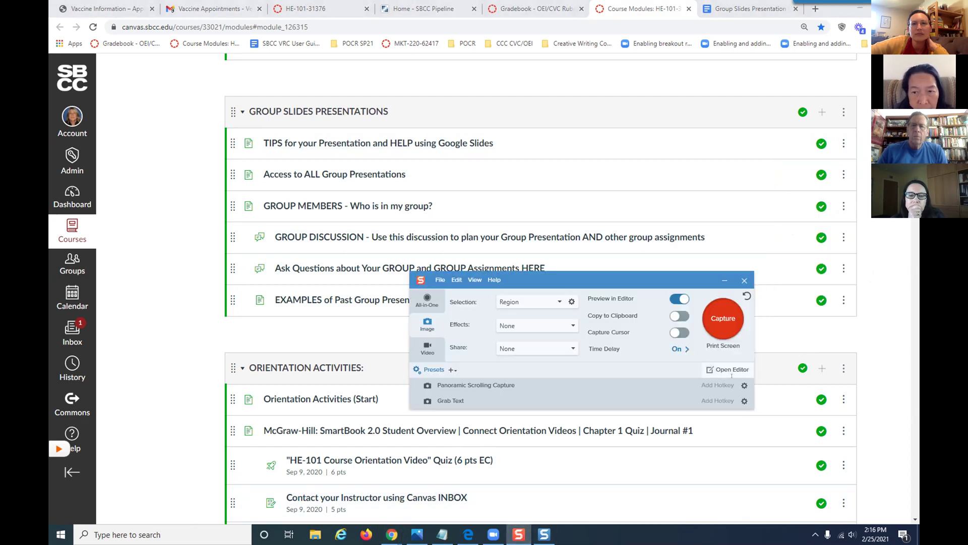
left_click(844, 144)
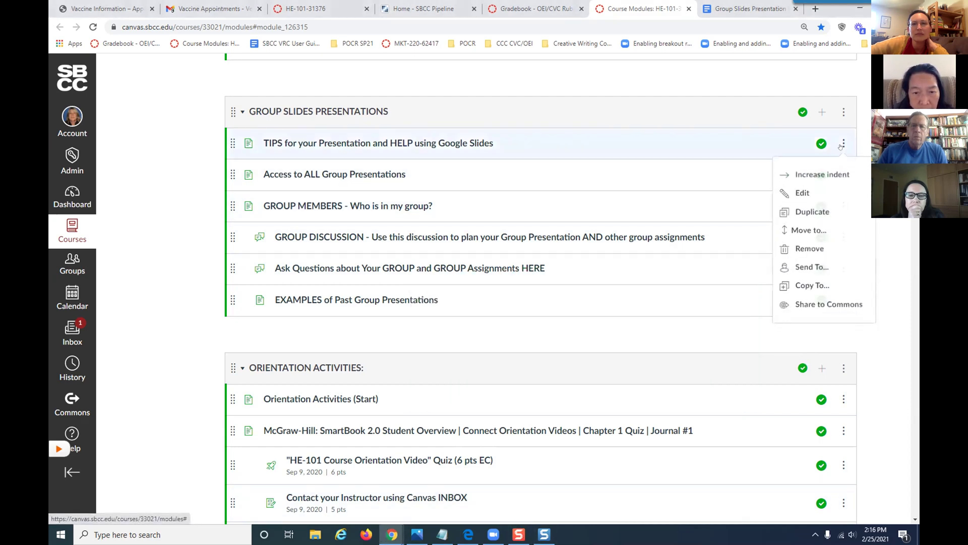
key("alt+Tab")
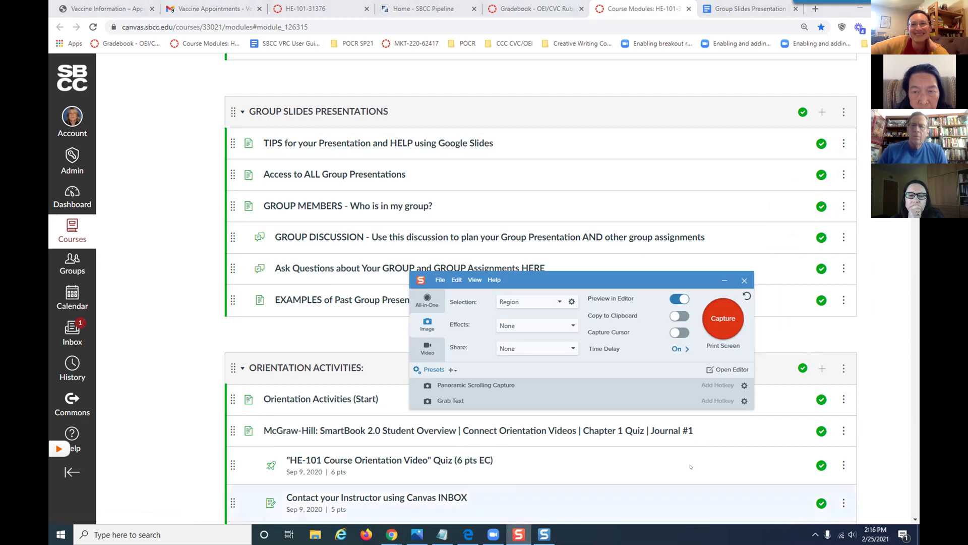
Step: Take a delayed region capture of the open options menu for "Access to ALL Group Presentations" and close the Snagit Editor
left_click(723, 318)
left_click(843, 174)
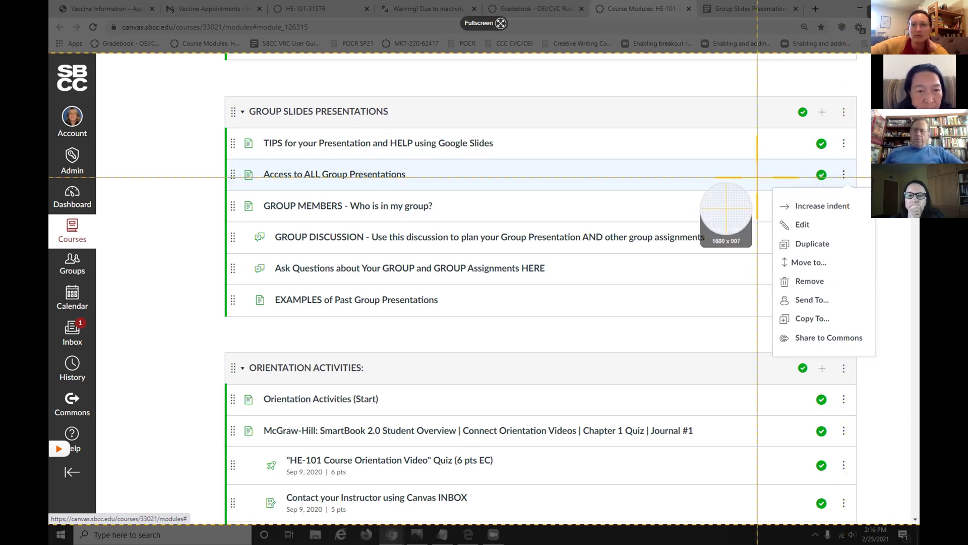
left_click_drag(749, 154, 859, 343)
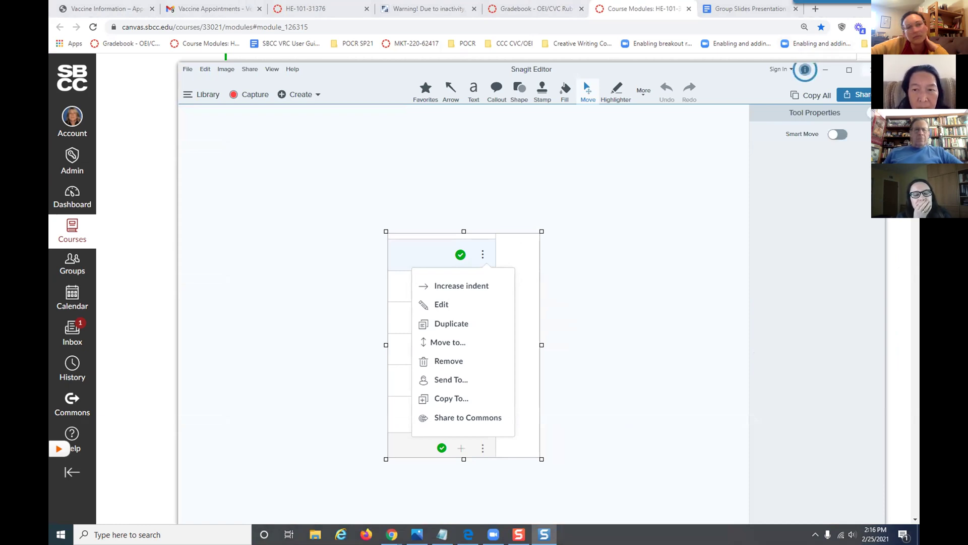
key("alt+F4")
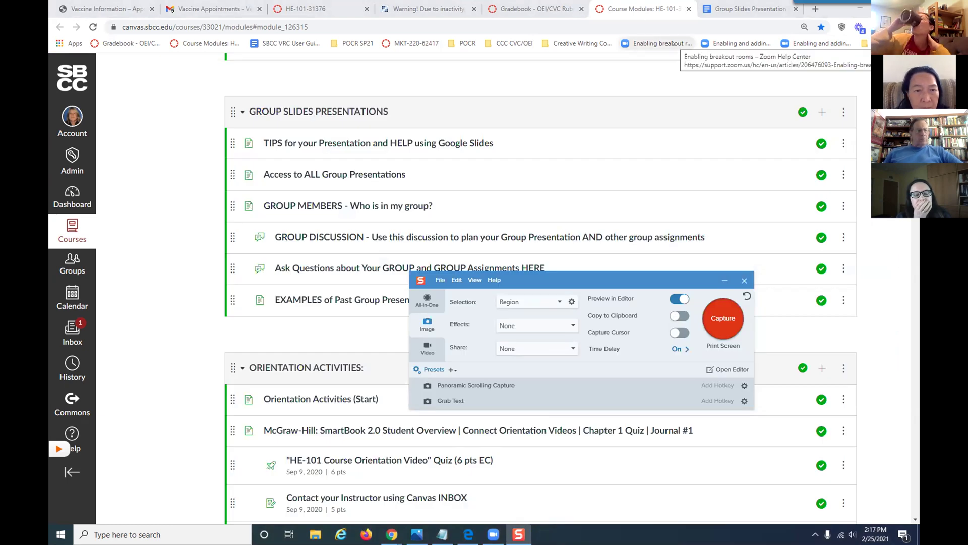
Step: Extend the expiring Pipeline session and switch to the POCR SP21 Gradebook page in Canvas
scroll(464, 155, "up", 1)
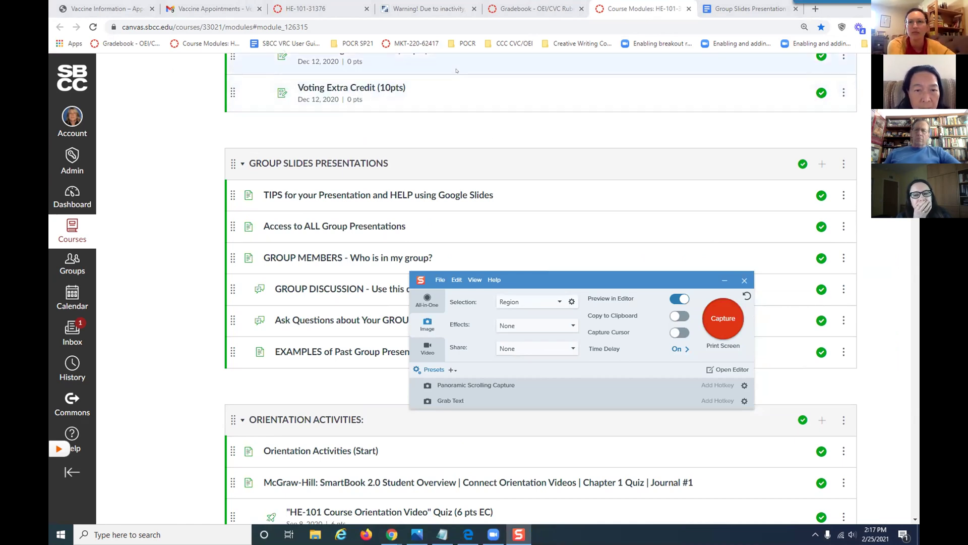
left_click(318, 9)
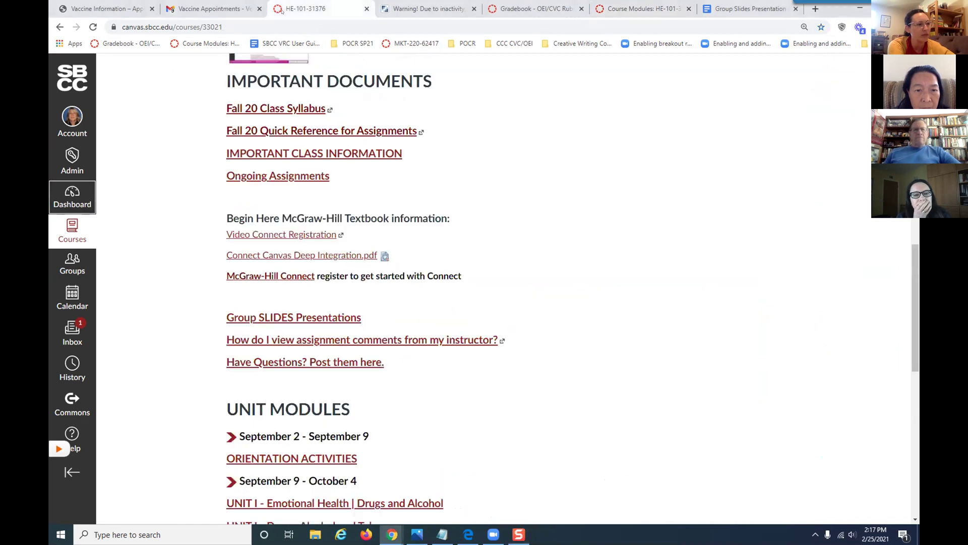
left_click(407, 10)
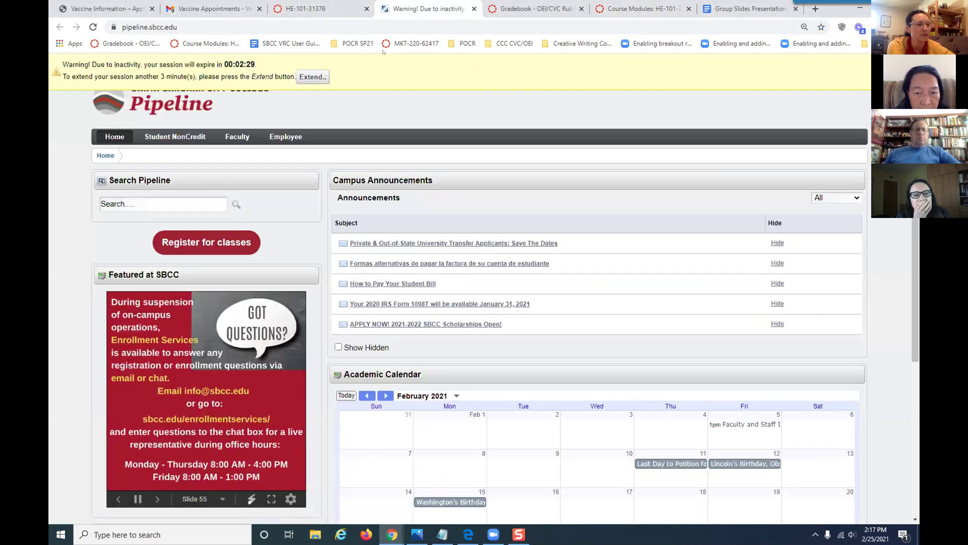
left_click(312, 77)
left_click(508, 10)
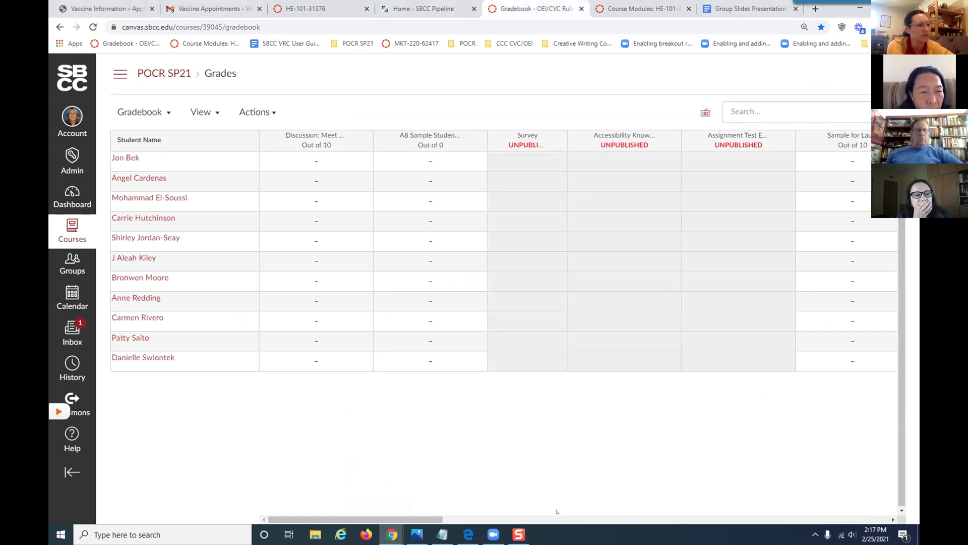
Step: Capture the Gradebook region from the page heading through the student names and first two assignment columns, and reposition the editor window
left_click(518, 534)
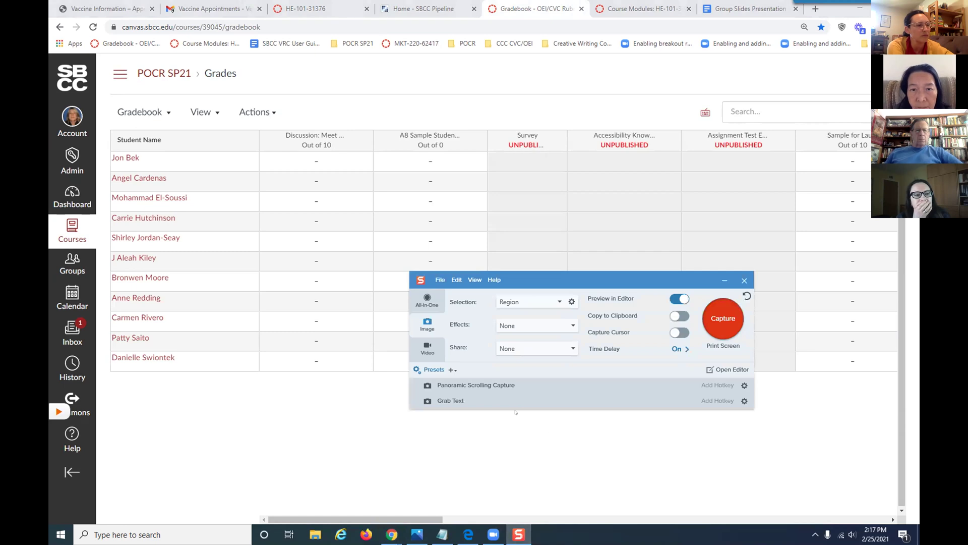
left_click(722, 318)
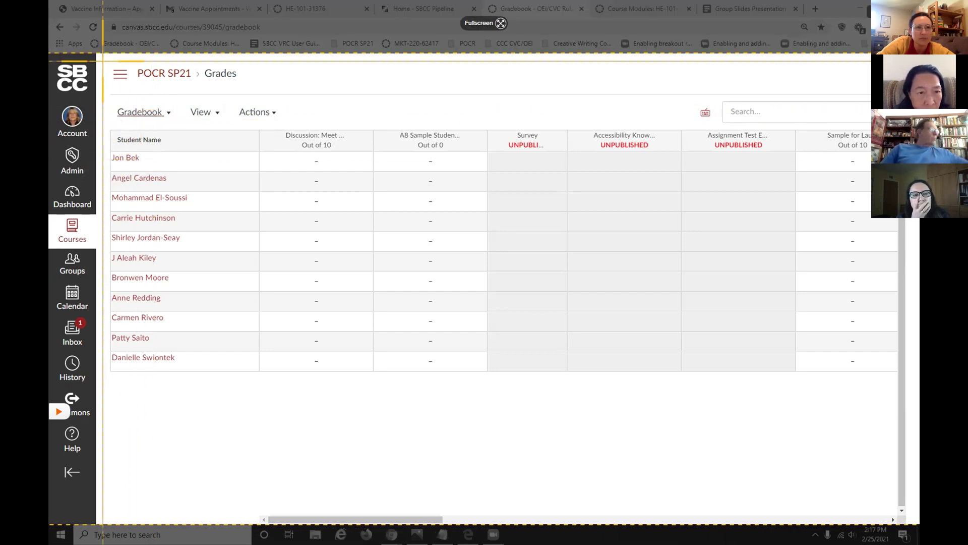
left_click_drag(97, 59, 505, 370)
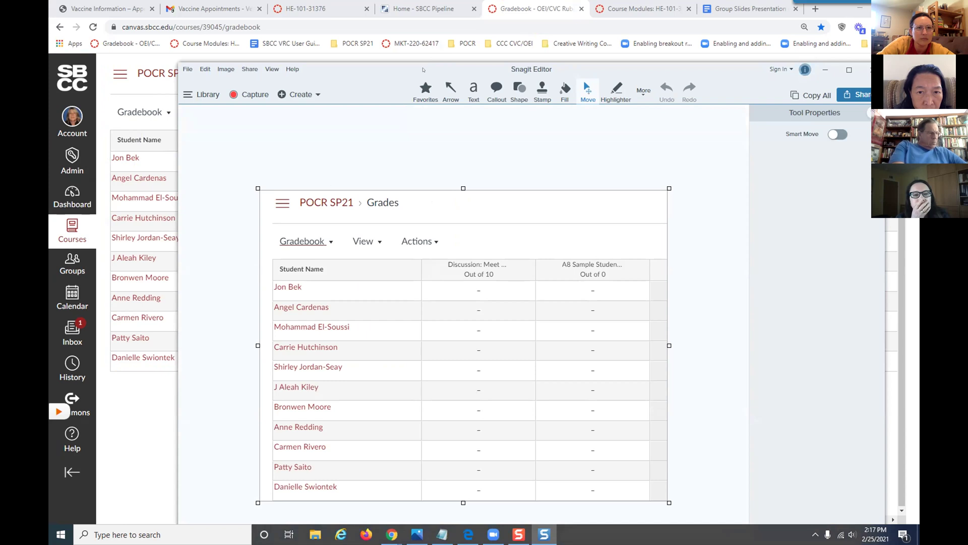
left_click_drag(423, 74, 398, 42)
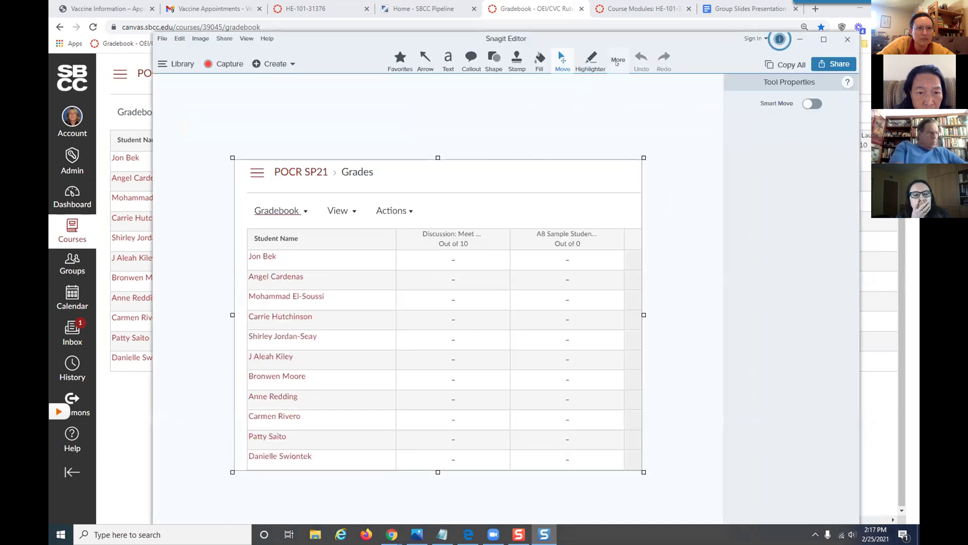
Step: Blur all the student names in the Student Name column of the Gradebook capture
left_click(616, 62)
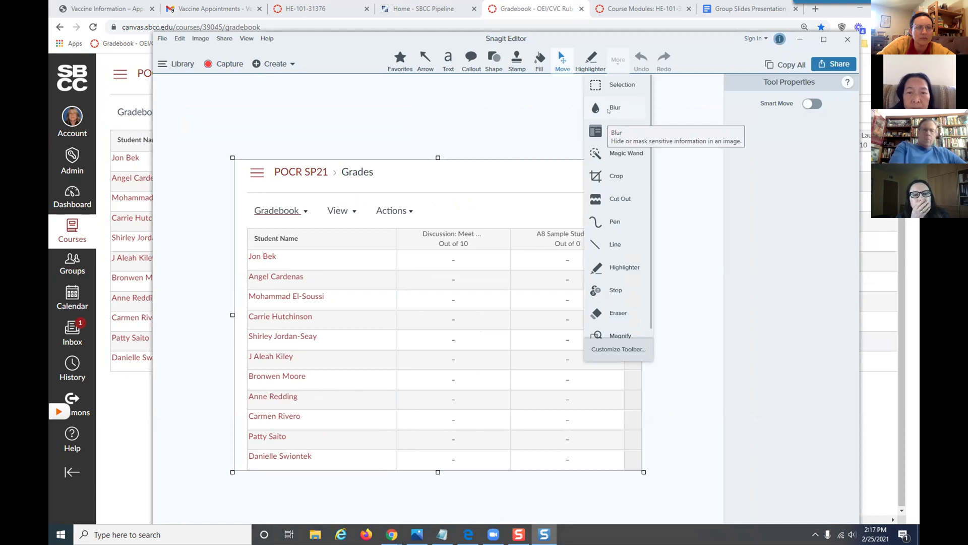
left_click(610, 108)
left_click_drag(244, 247, 332, 467)
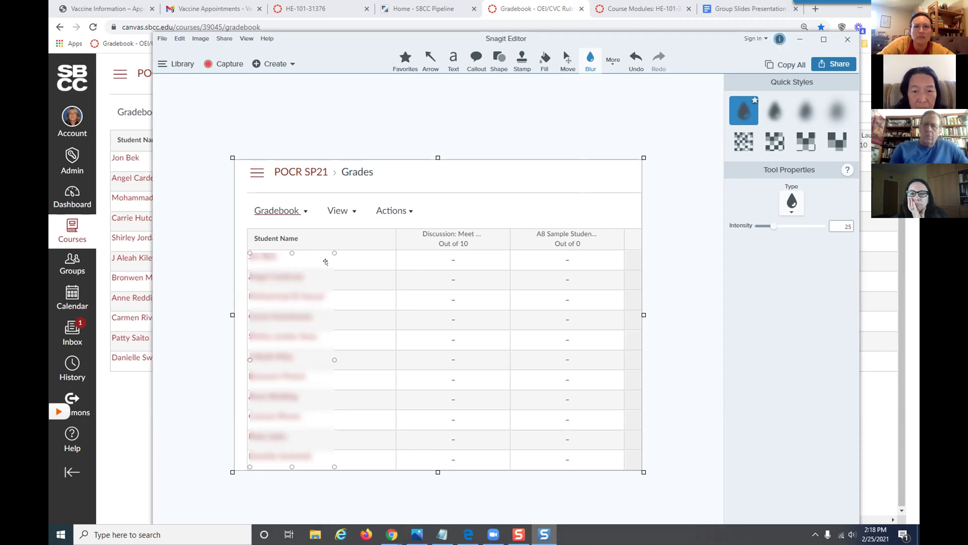
left_click(533, 201)
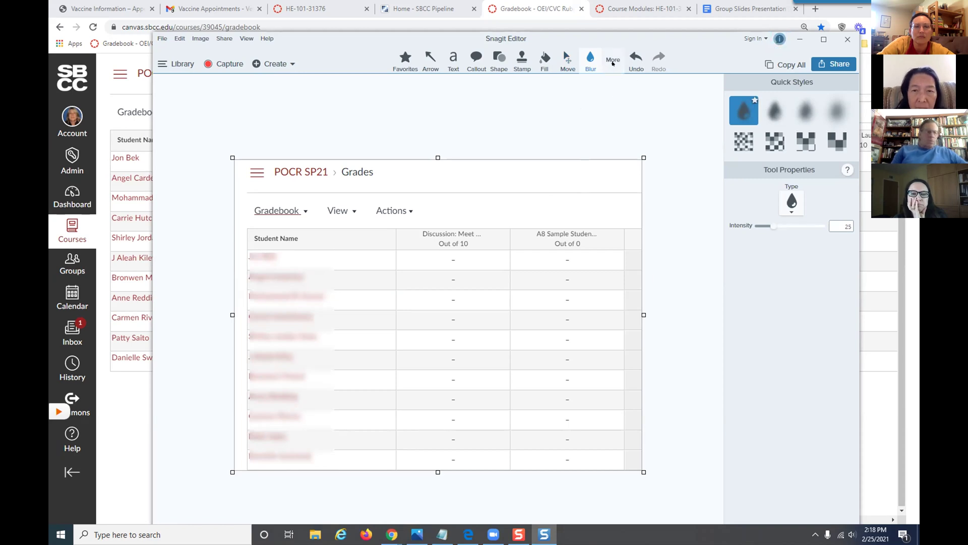
left_click(613, 63)
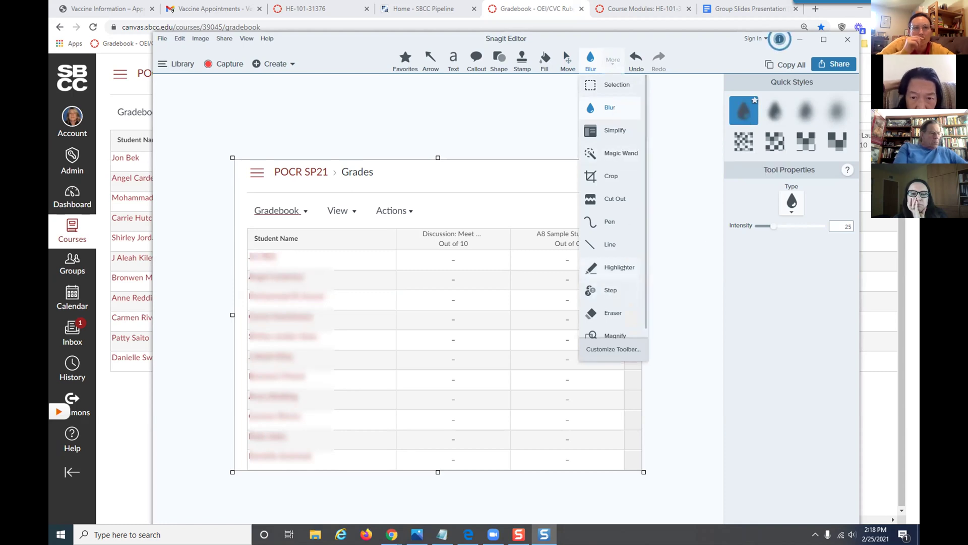
scroll(614, 277, "down", 1)
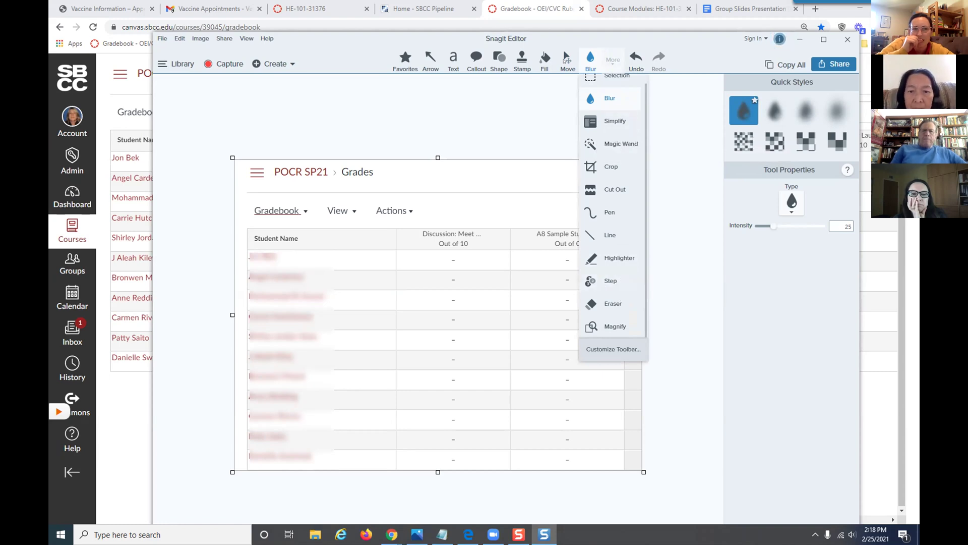
left_click(567, 59)
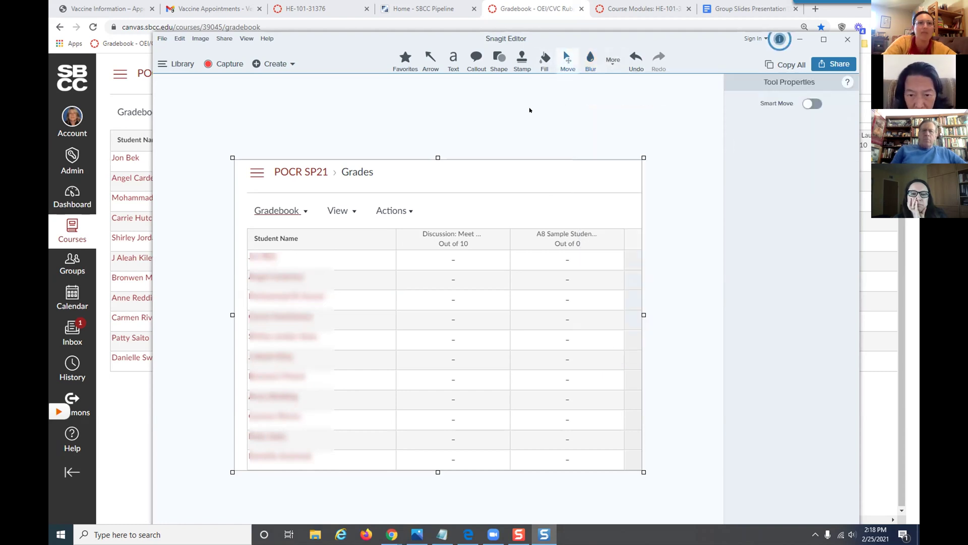
Step: Draw two red arrows on the Gradebook capture, pointing toward the blurred student names
key("a")
left_click_drag(489, 285, 409, 259)
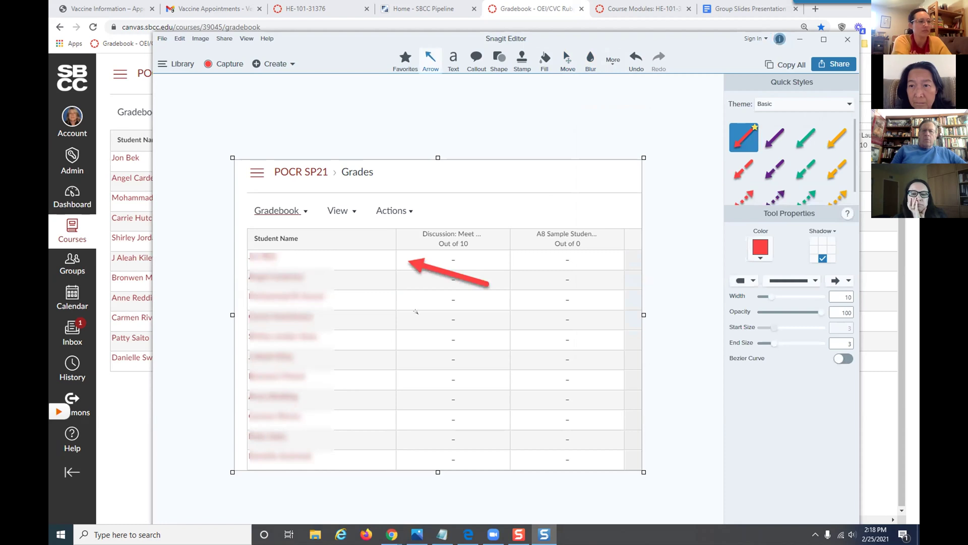
left_click_drag(437, 332, 386, 310)
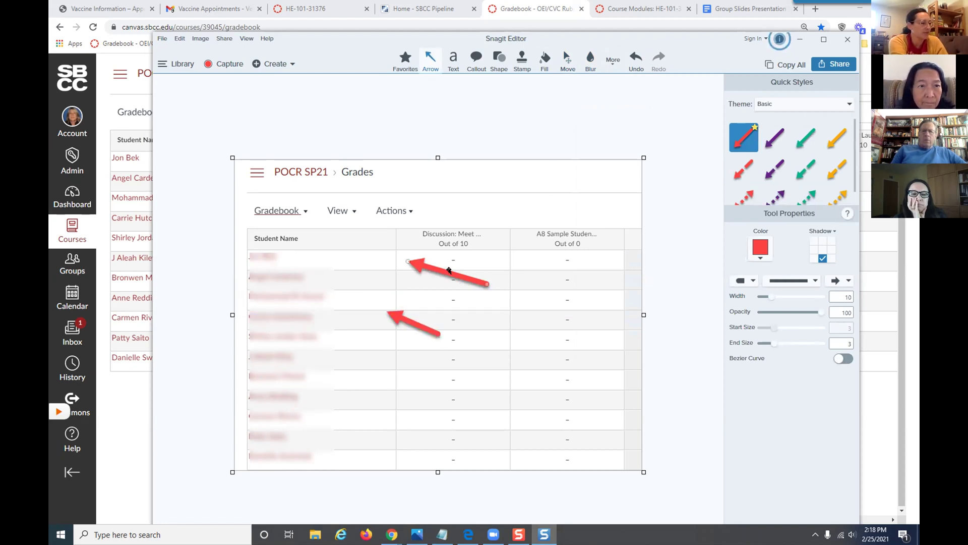
Step: Move the longer arrow down beside the lower blurred names and the shorter arrow up beside the second name
left_click_drag(444, 270, 401, 393)
left_click(420, 323)
left_click_drag(420, 323, 468, 294)
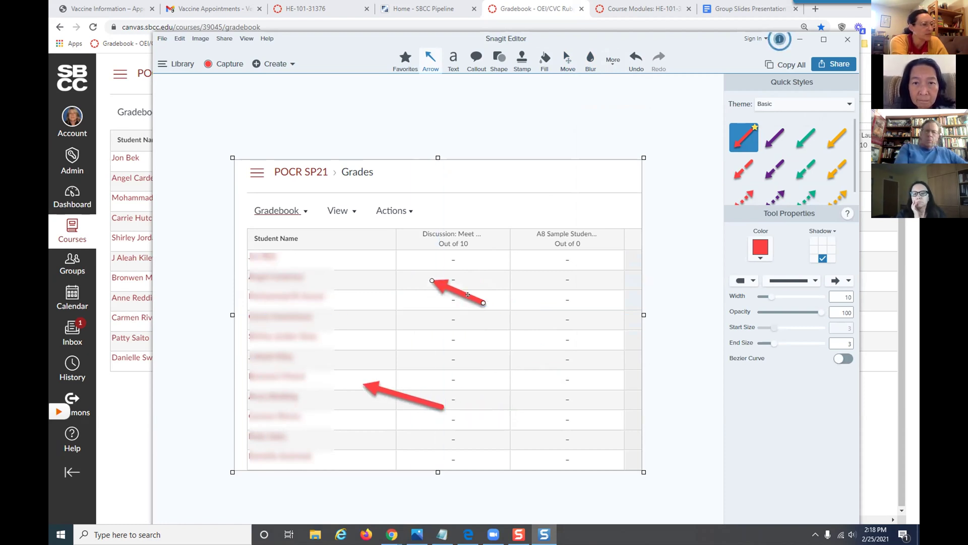
left_click_drag(468, 294, 403, 291)
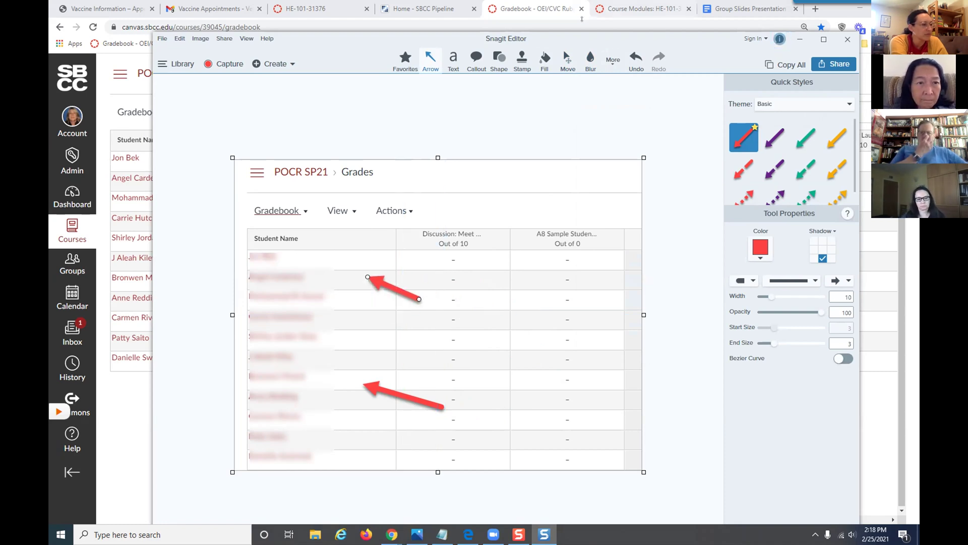
Step: Cover the Actions menu in the capture with a borderless white-filled rectangle shape
left_click(583, 59)
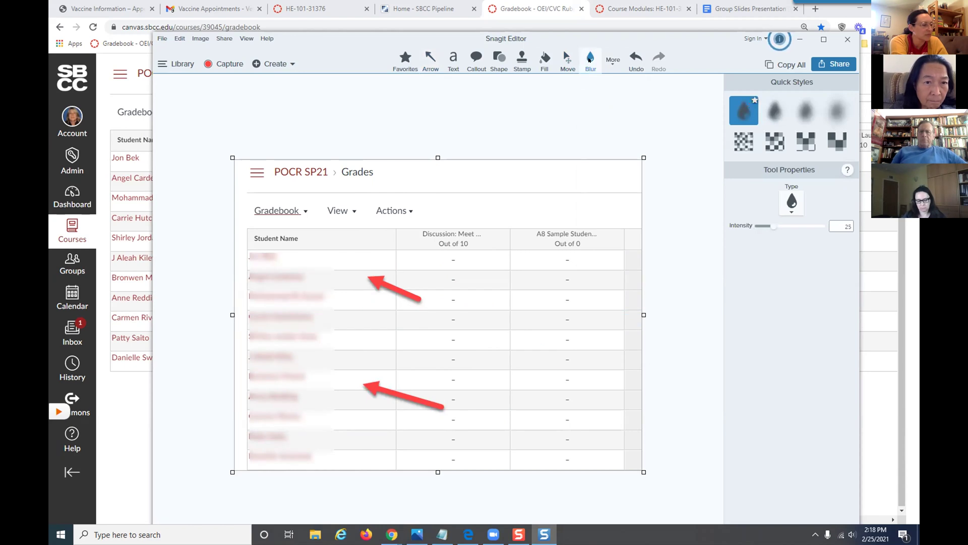
left_click(568, 60)
left_click(548, 65)
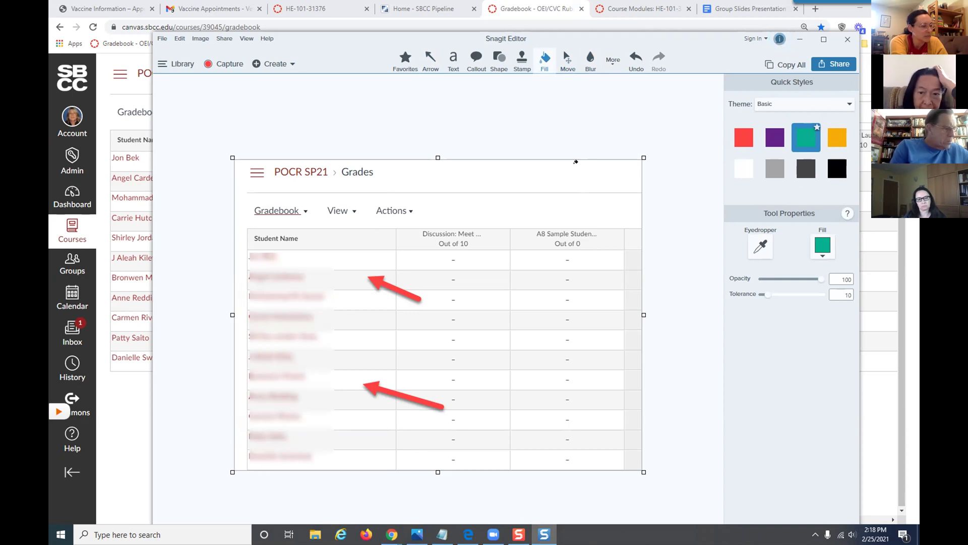
left_click(744, 168)
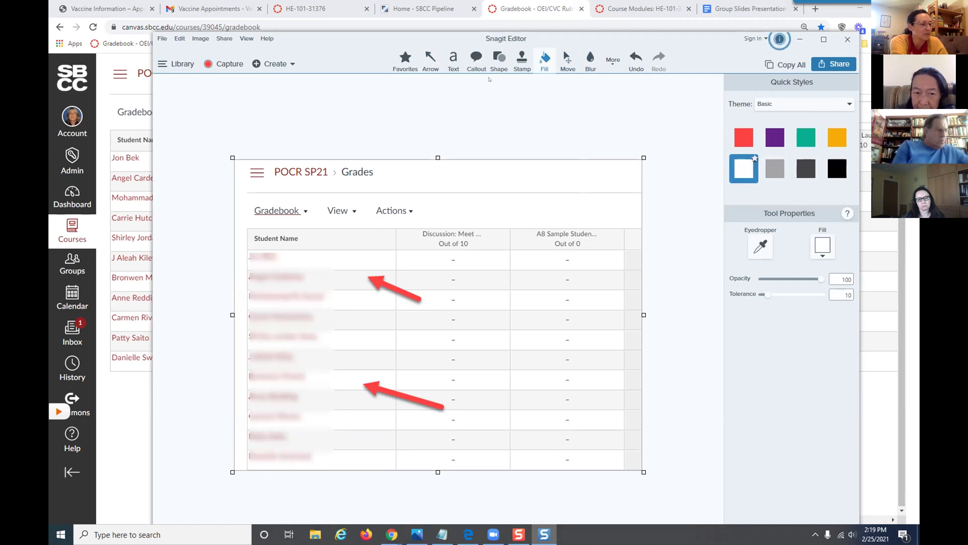
left_click(499, 68)
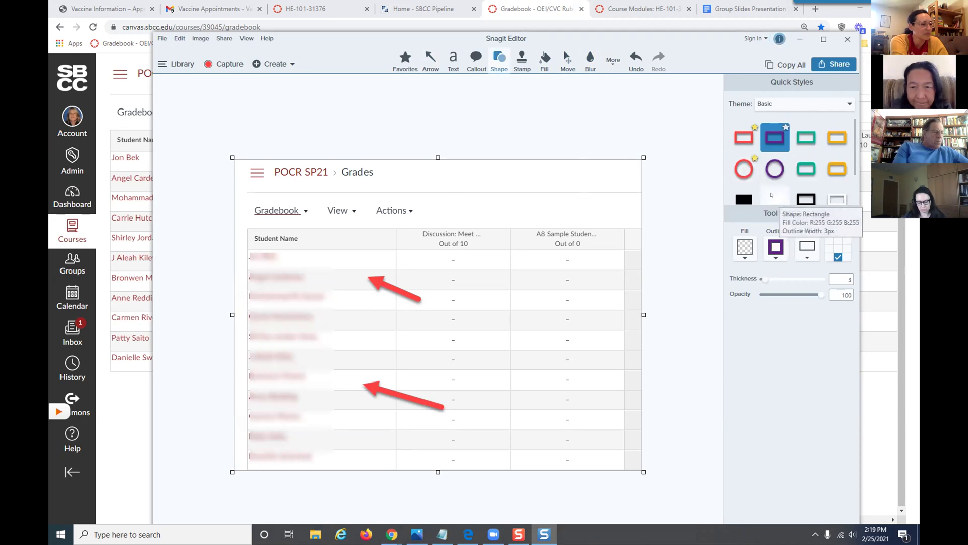
left_click(775, 198)
left_click_drag(372, 200, 422, 219)
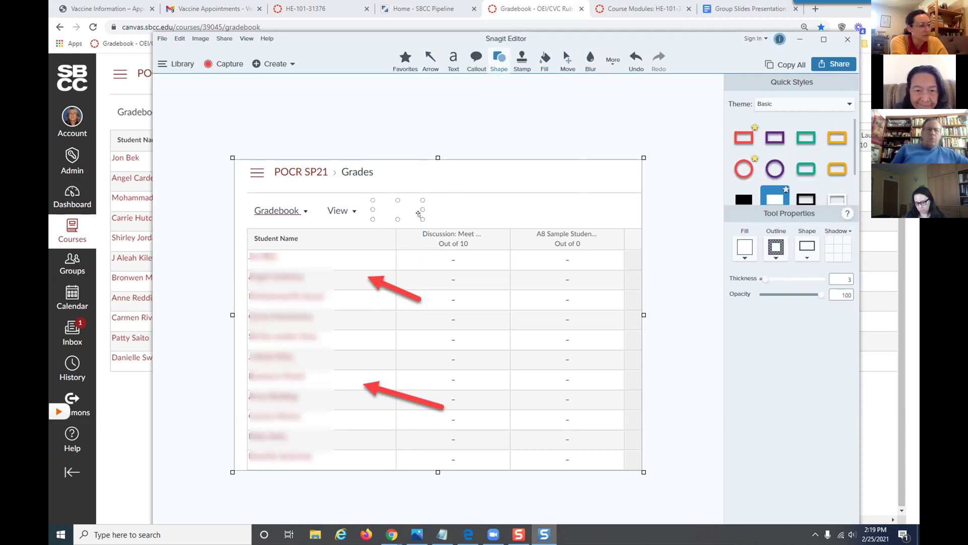
left_click(435, 210)
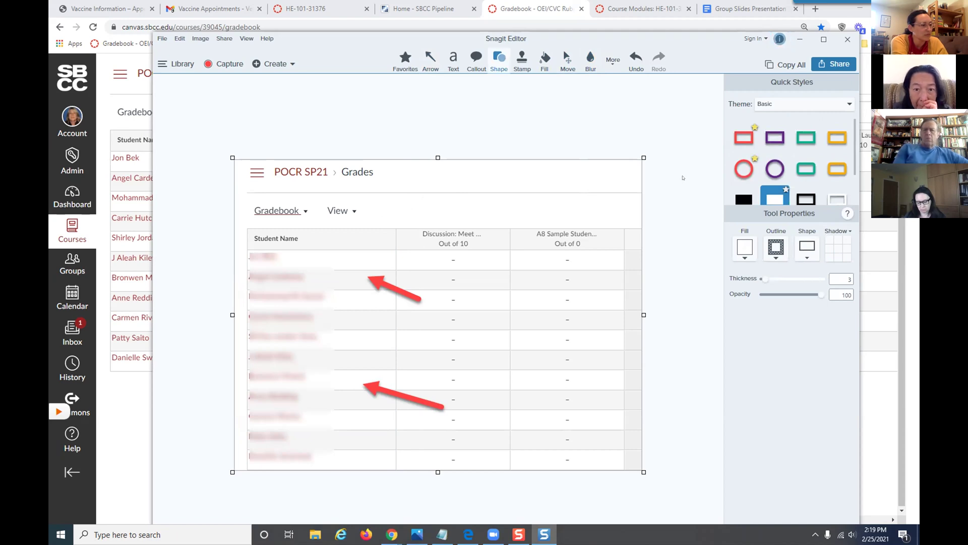
Step: Outline the Gradebook menu with a red rectangle and lengthen the upper arrow by extending its tail toward the lower assignment rows
left_click(744, 137)
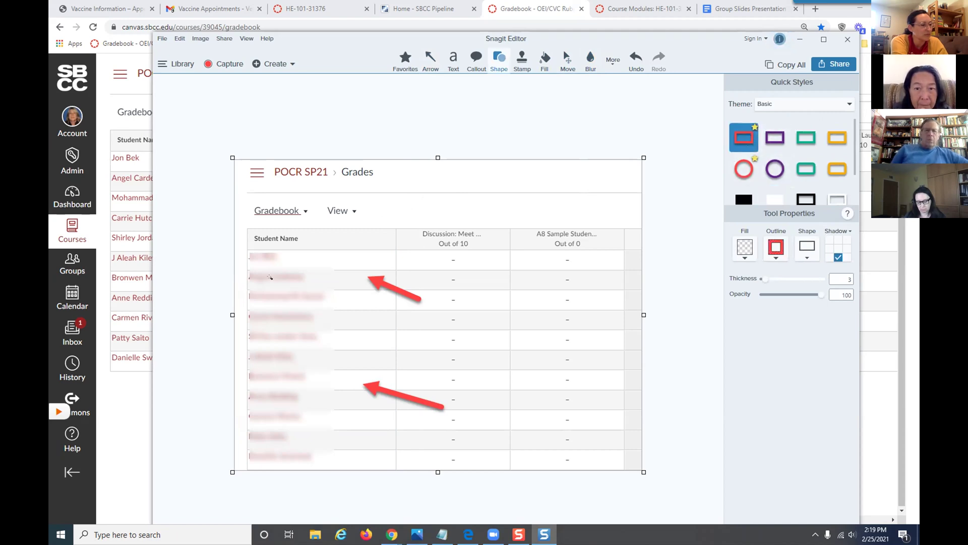
mouse_move(246, 203)
left_mouse_down()
mouse_move(291, 229)
mouse_move(315, 229)
left_mouse_up()
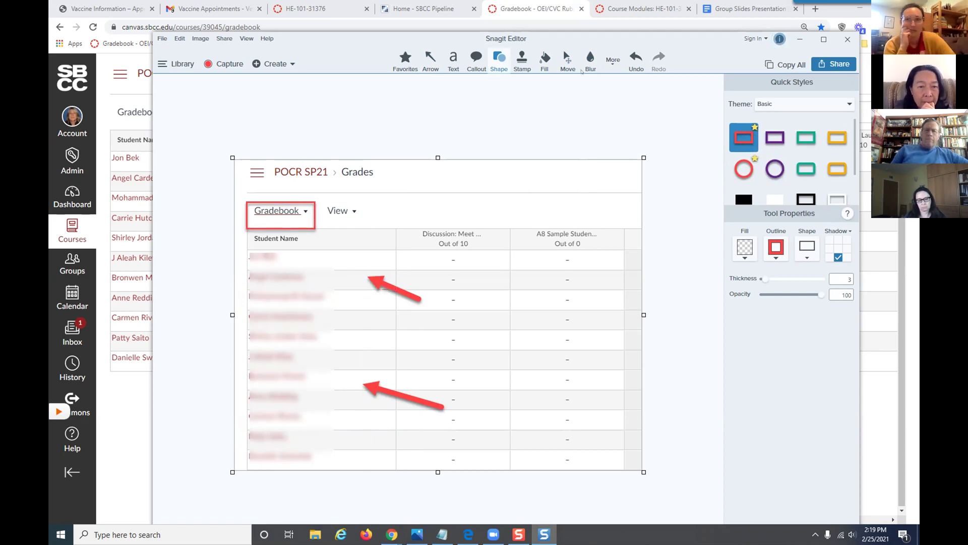
left_click(569, 65)
left_click_drag(418, 299, 467, 347)
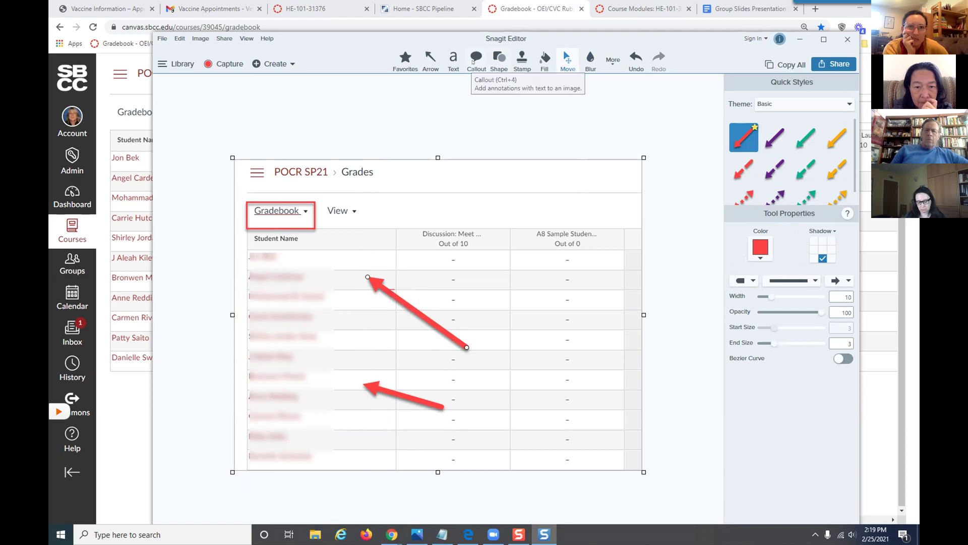
Step: Add the red text "MESSAGE", widen its box to fit one line, and place it at the upper arrow's tail
left_click(453, 59)
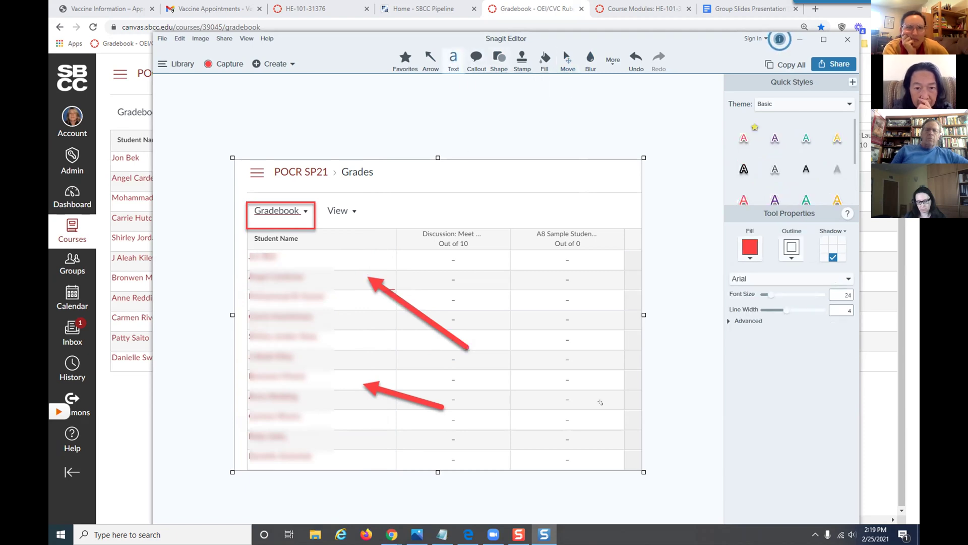
left_click_drag(498, 287, 583, 386)
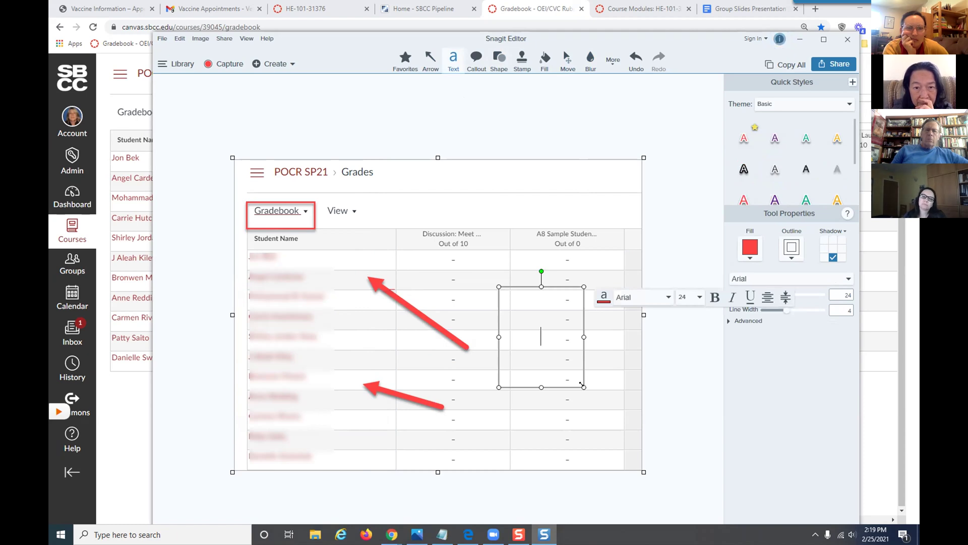
type("MESSAGE")
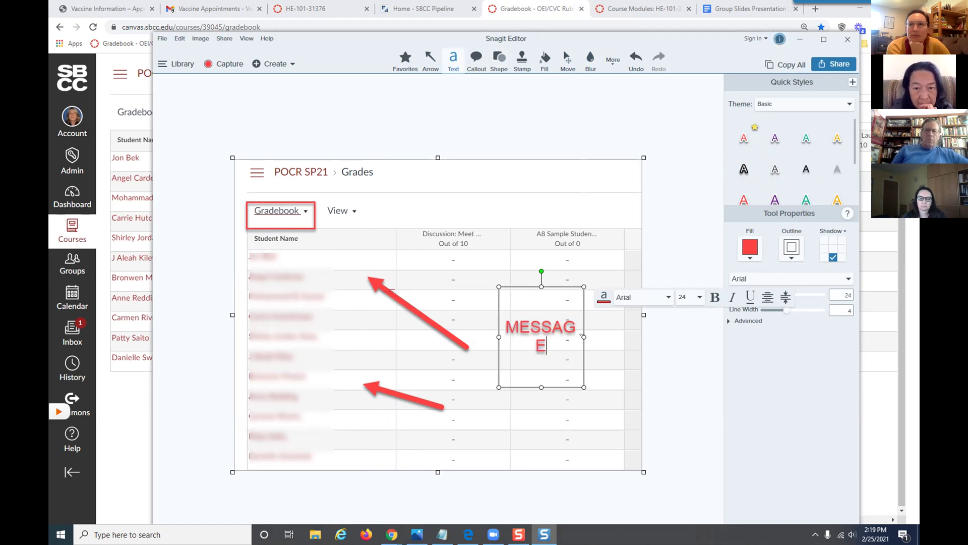
left_click_drag(584, 336, 604, 336)
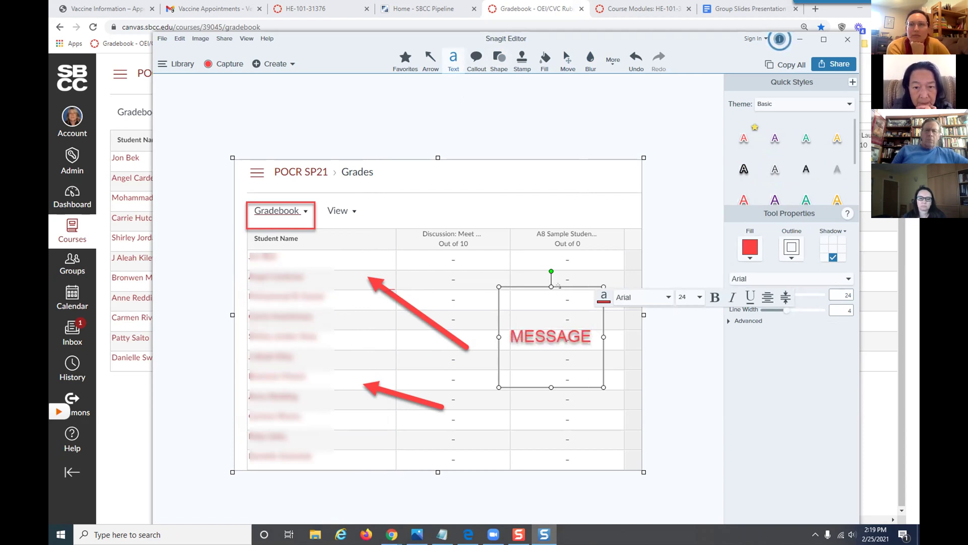
left_click(532, 328)
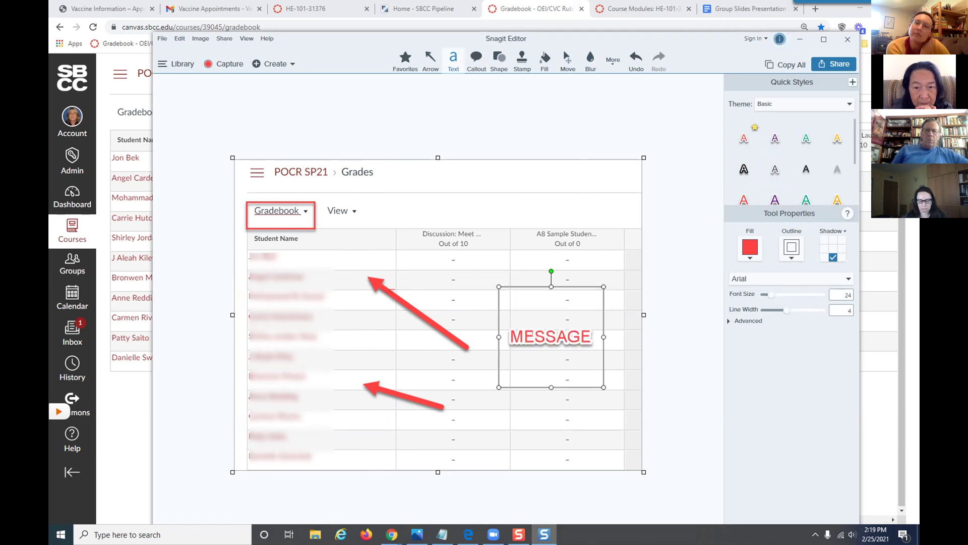
left_click_drag(498, 281, 452, 294)
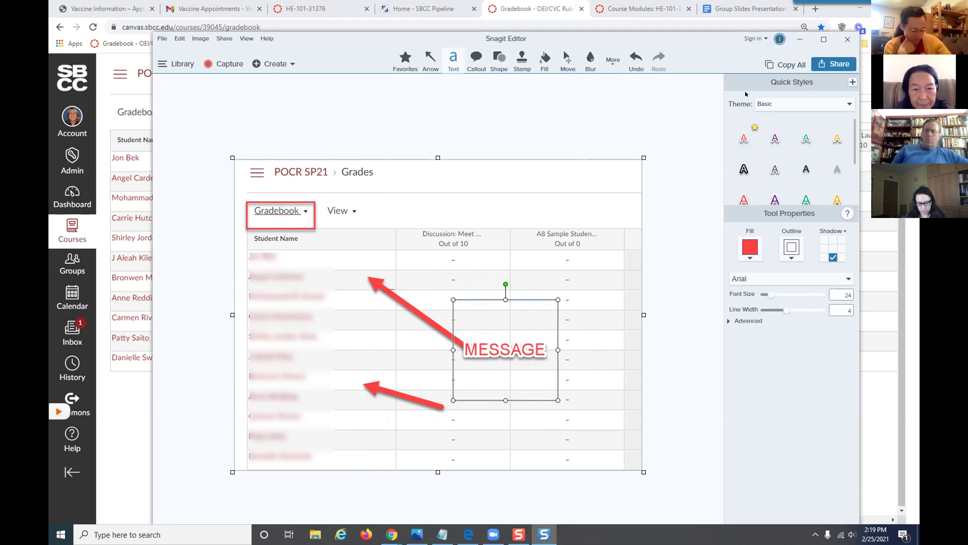
Step: Switch to the Canvas Course Modules page and capture only the small icon beside "Contact your Instructor using Canvas INBOX"
left_click(800, 38)
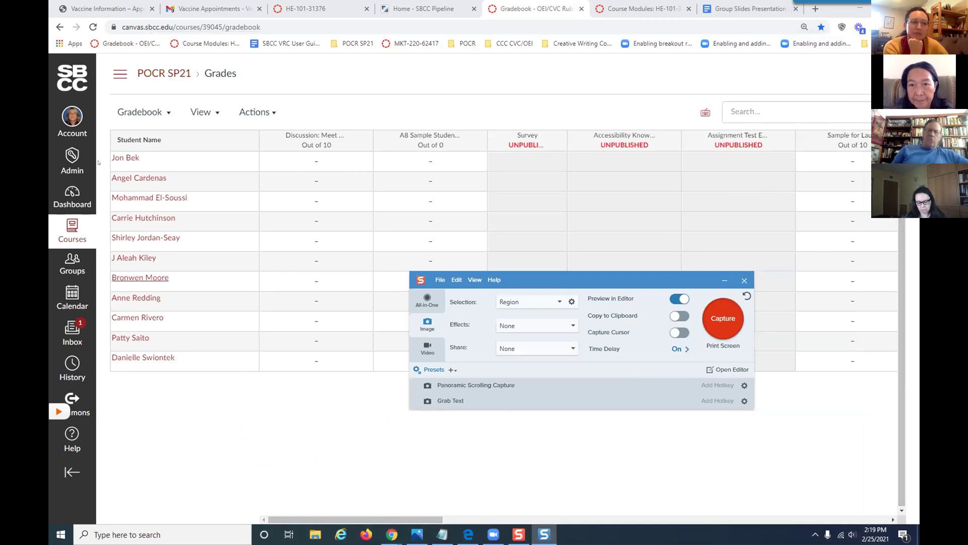
left_click(605, 10)
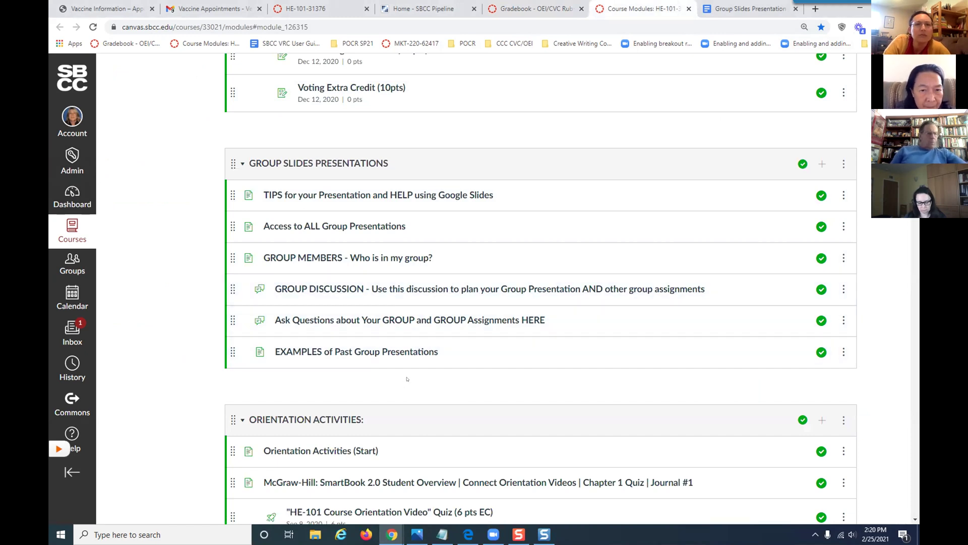
scroll(383, 383, "down", 2)
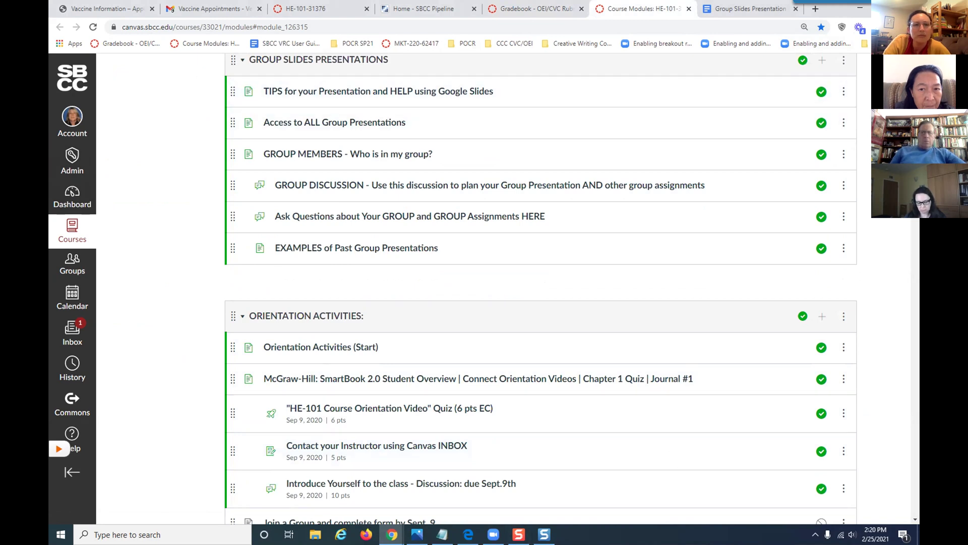
left_click(518, 534)
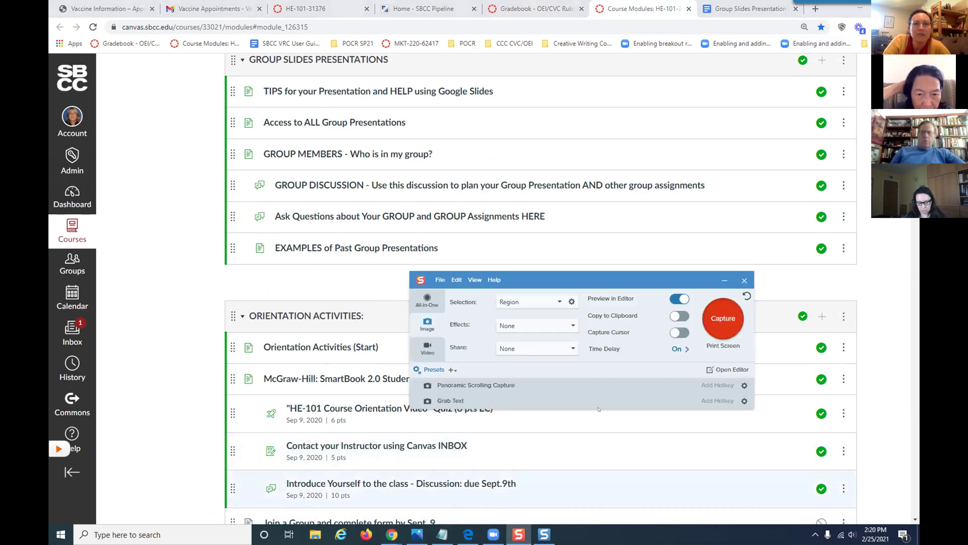
key("Print")
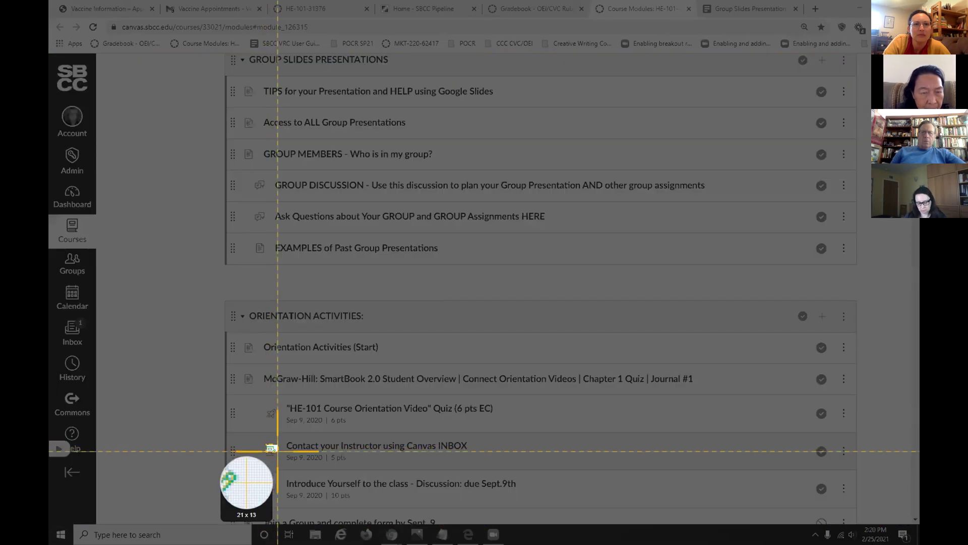
left_click(277, 450)
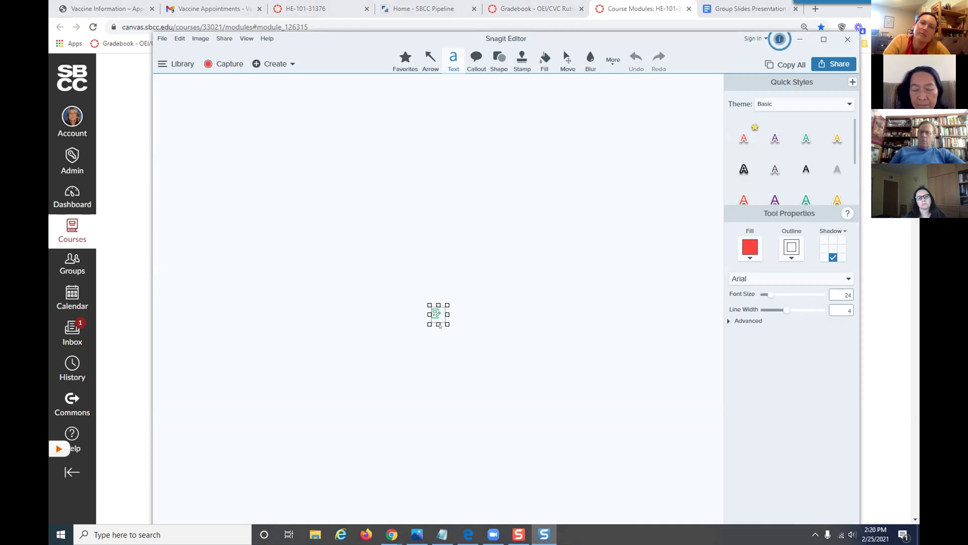
left_click(792, 42)
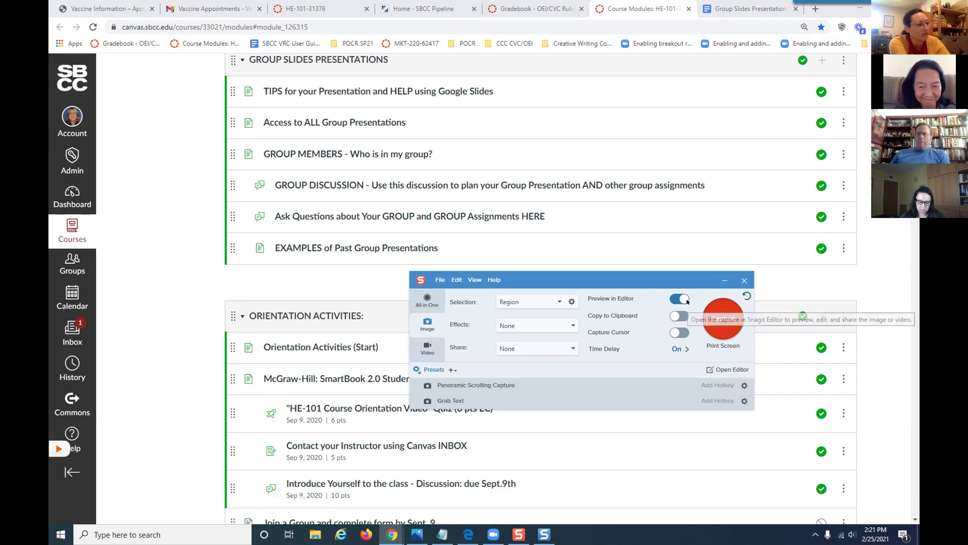
scroll(605, 217, "up", 13)
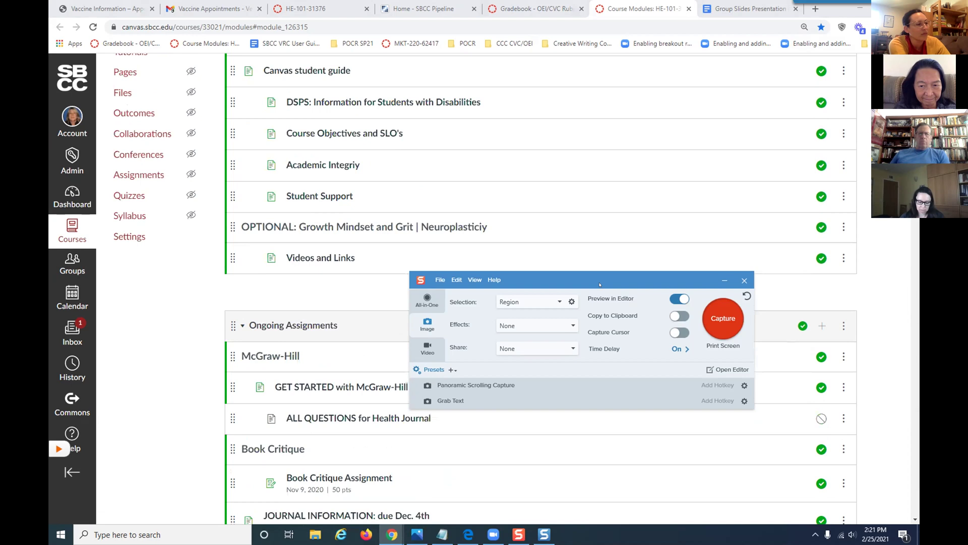
left_click(612, 277)
left_click(725, 280)
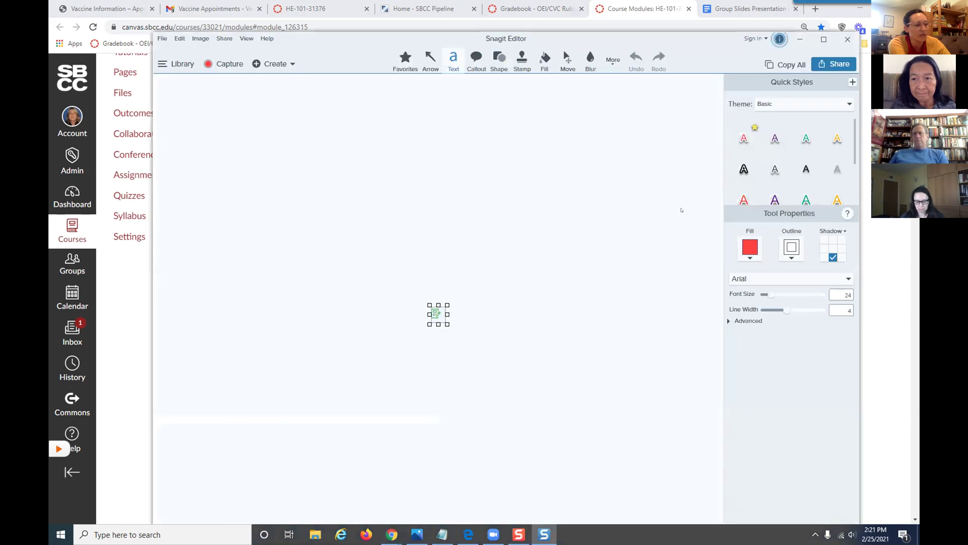
left_click(430, 61)
left_click(453, 63)
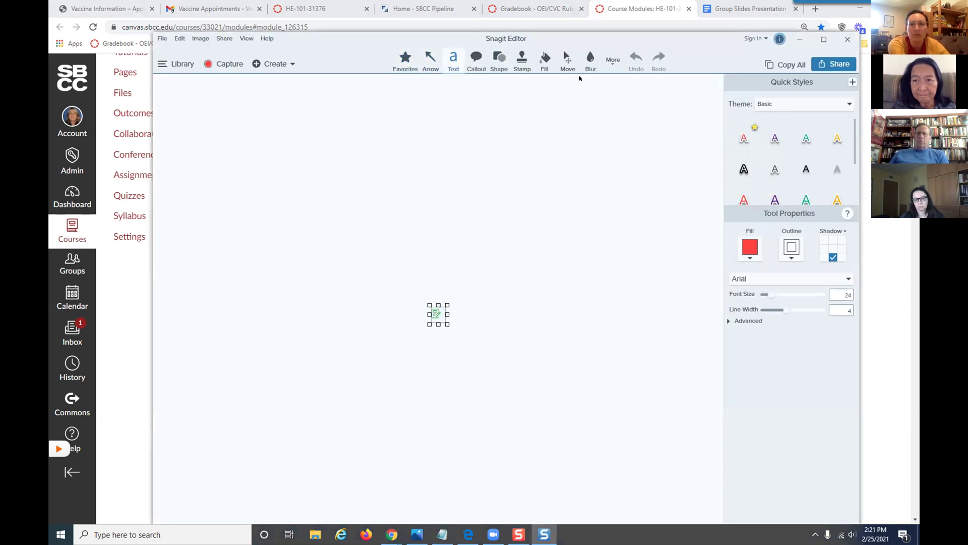
left_click(590, 63)
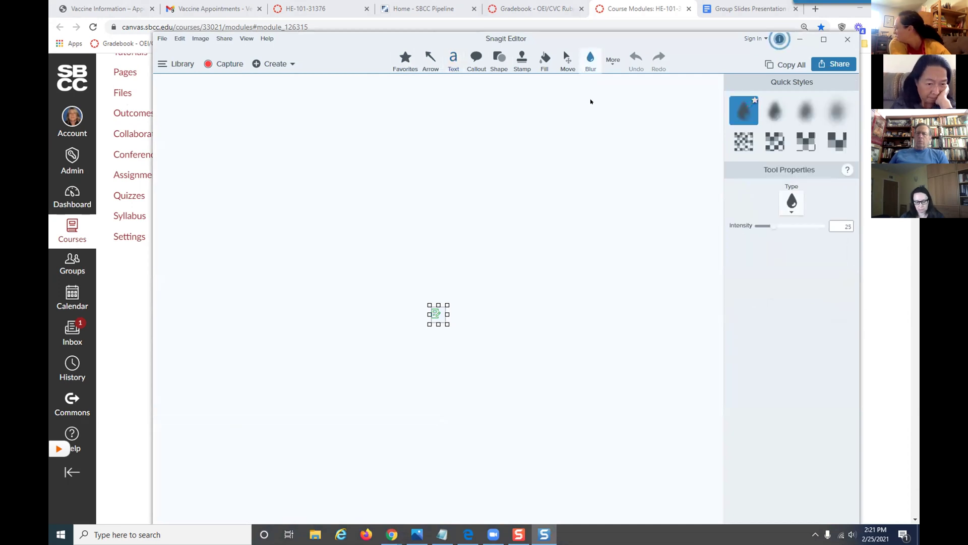
left_click(612, 60)
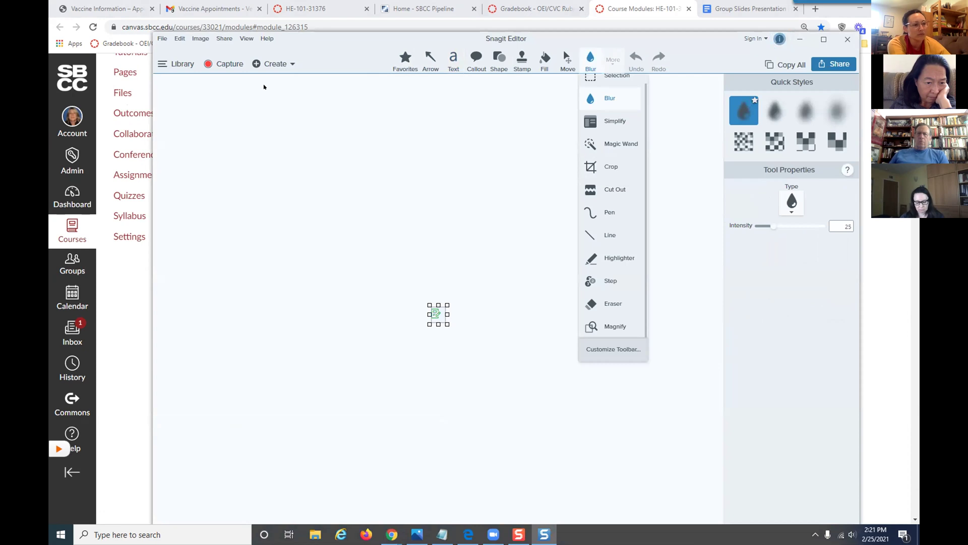
left_click(200, 39)
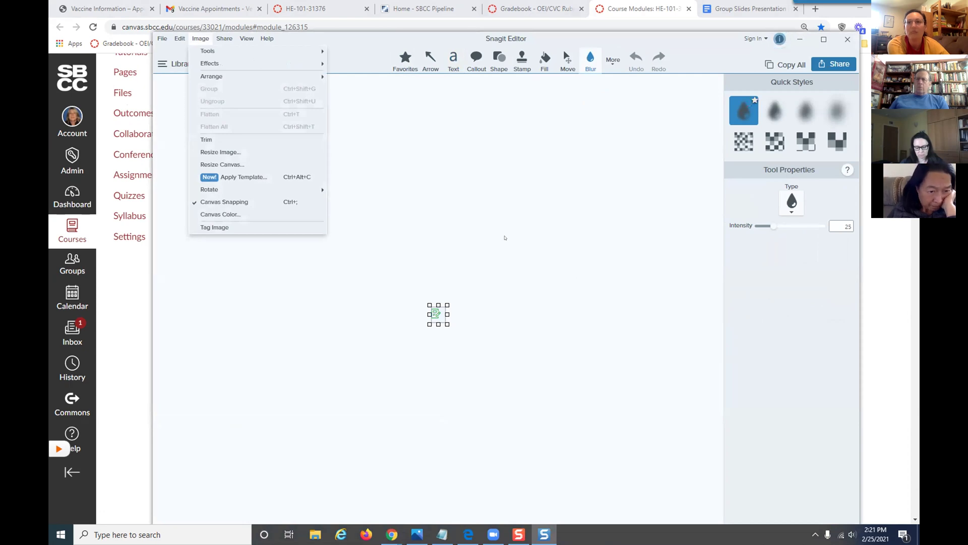
left_click(505, 237)
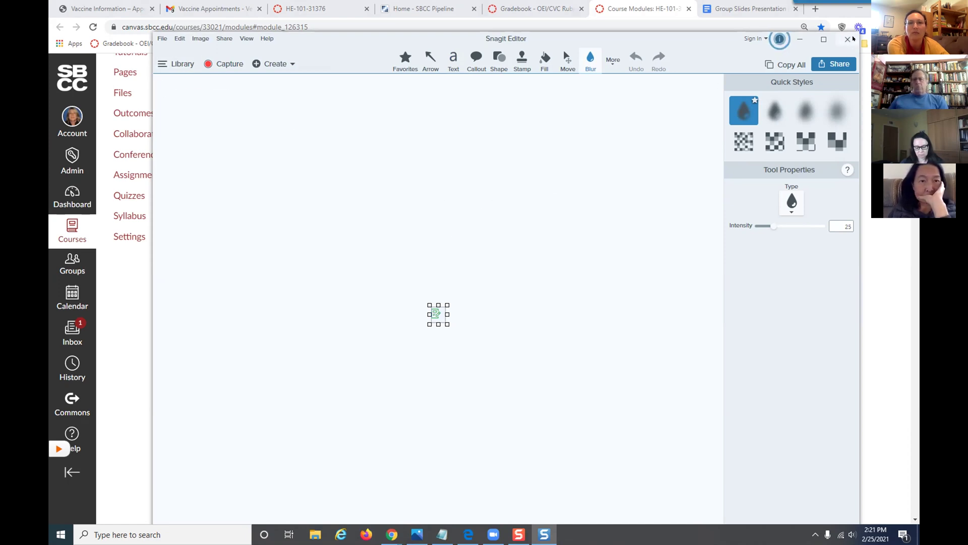
Step: Close the Snagit Editor and return to the IMPORTANT CLASS INFORMATION section of the Canvas Course Modules page
left_click(846, 39)
scroll(372, 160, "up", 5)
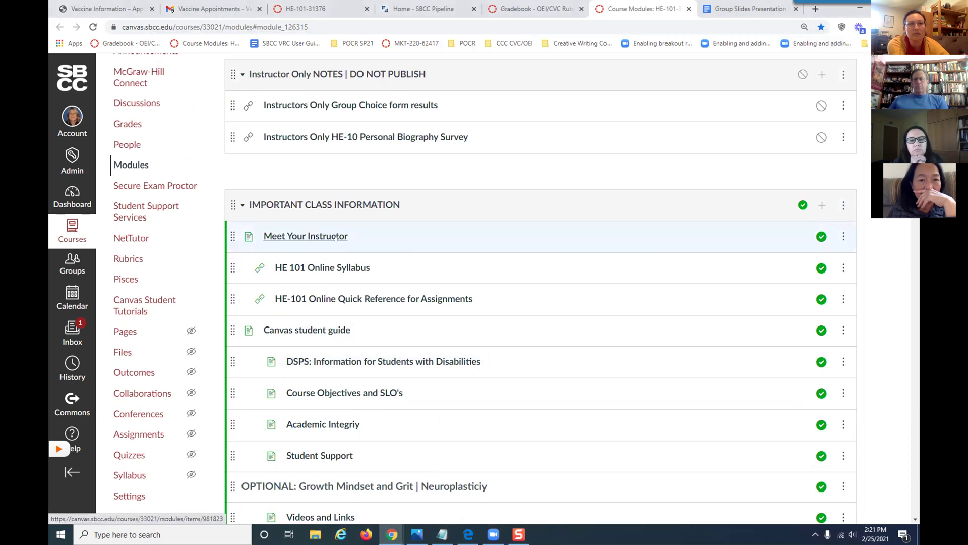
left_click_drag(339, 240, 577, 197)
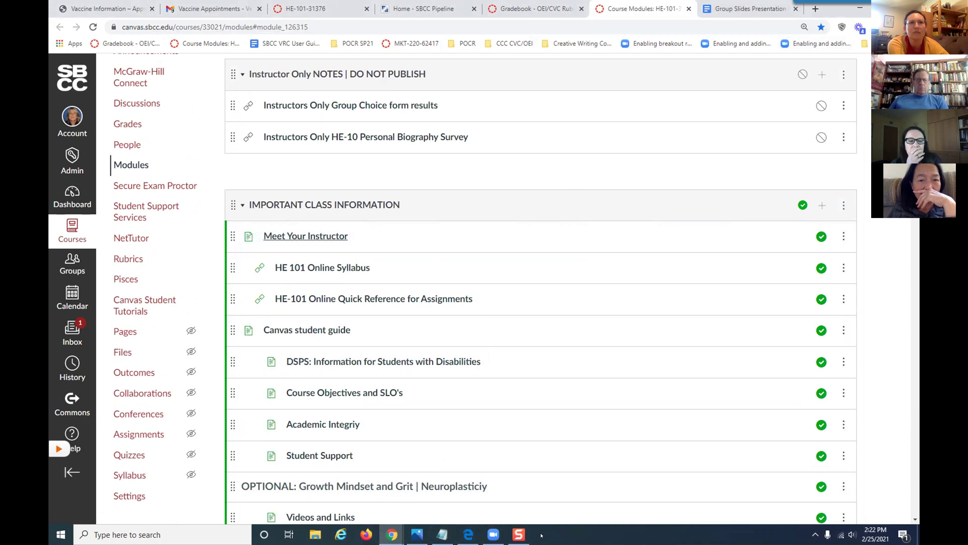
Step: Capture the Course Modules page content, including the Canvas course navigation, into the Snagit Editor
mouse_move(516, 534)
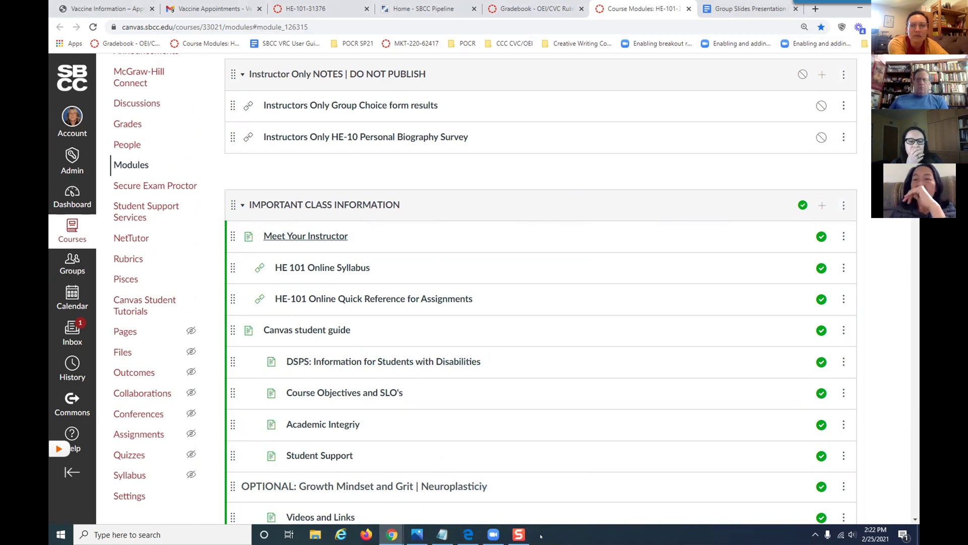
left_click_drag(555, 237, 526, 398)
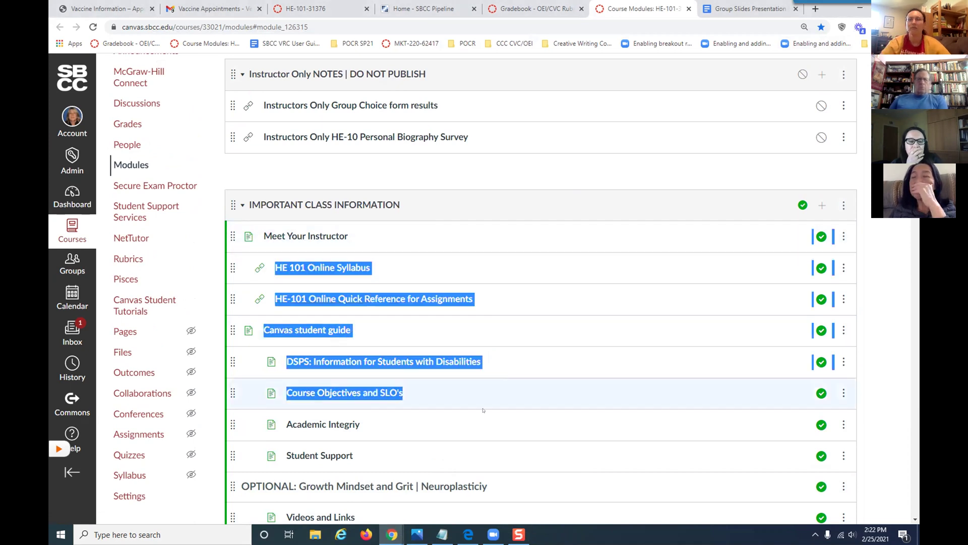
left_click(518, 534)
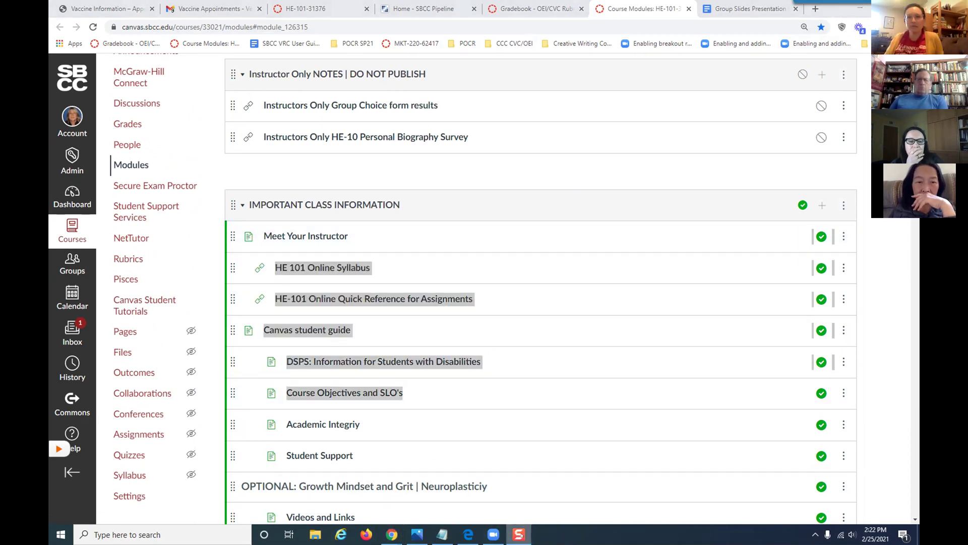
left_click_drag(100, 128, 896, 395)
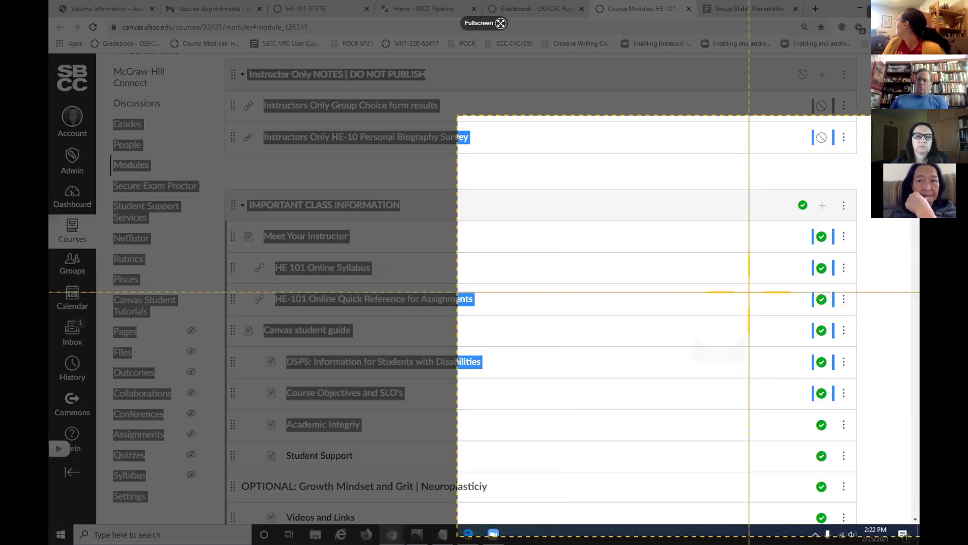
left_click(596, 327)
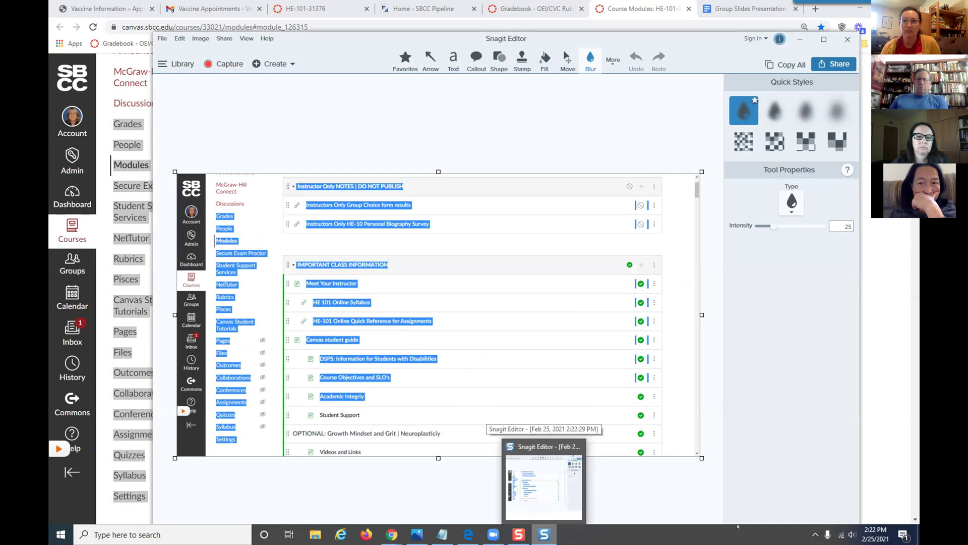
mouse_move(523, 526)
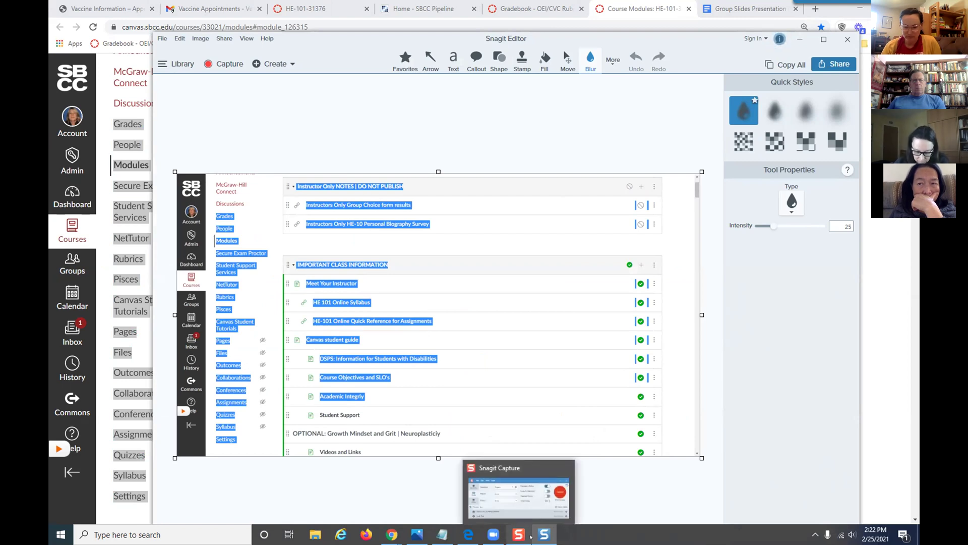
mouse_move(545, 535)
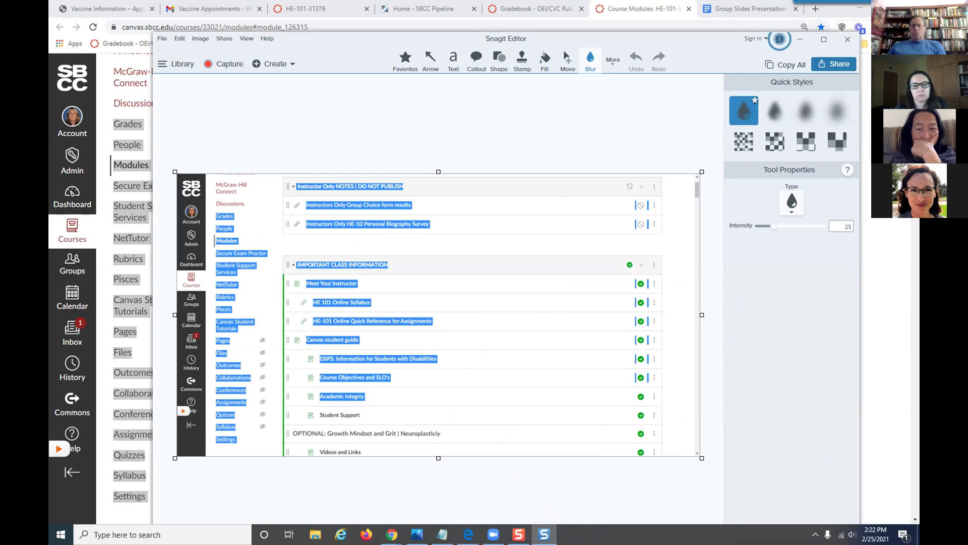
Step: Switch to the SBCC VRC User Guide in Google Docs and examine how its instructions use cropped screenshots with red circles
left_click(722, 6)
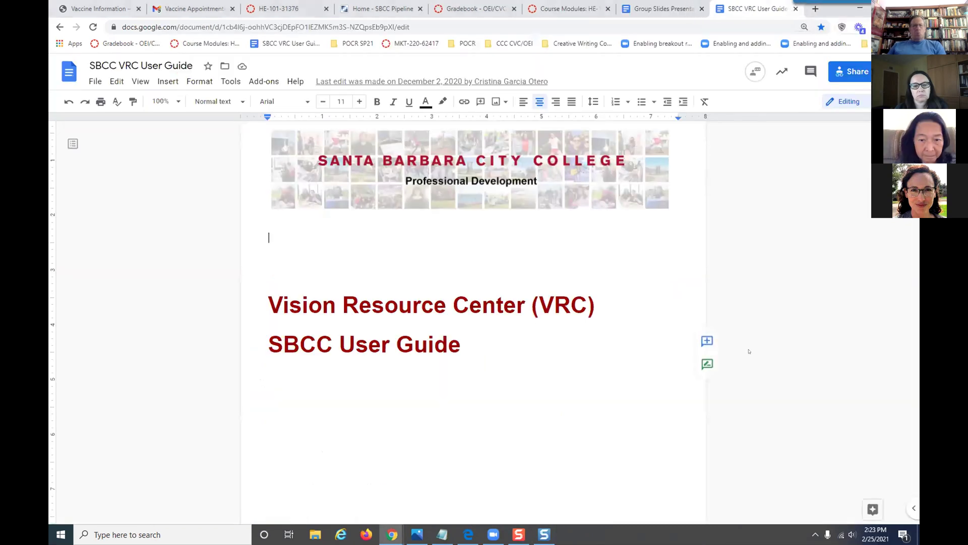
scroll(748, 352, "down", 2)
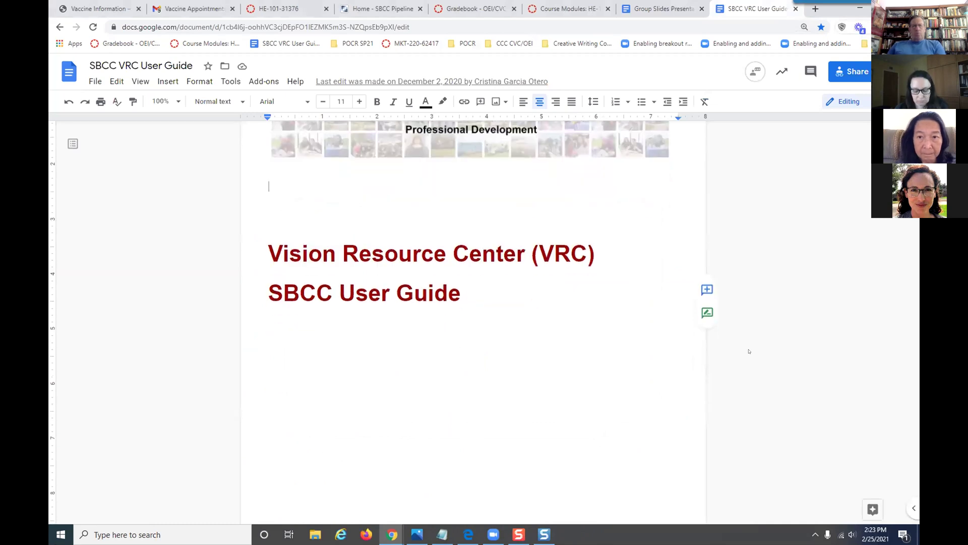
scroll(749, 351, "down", 20)
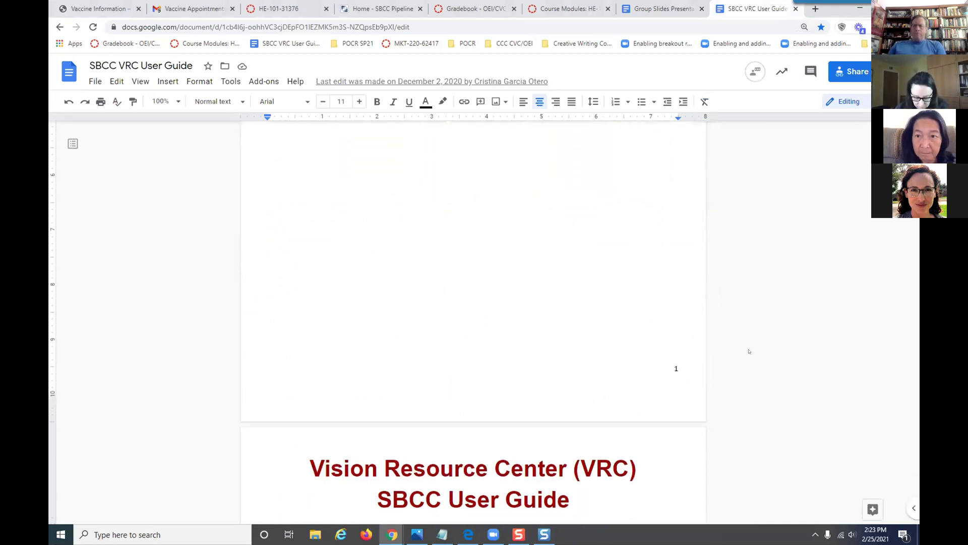
scroll(749, 352, "down", 4)
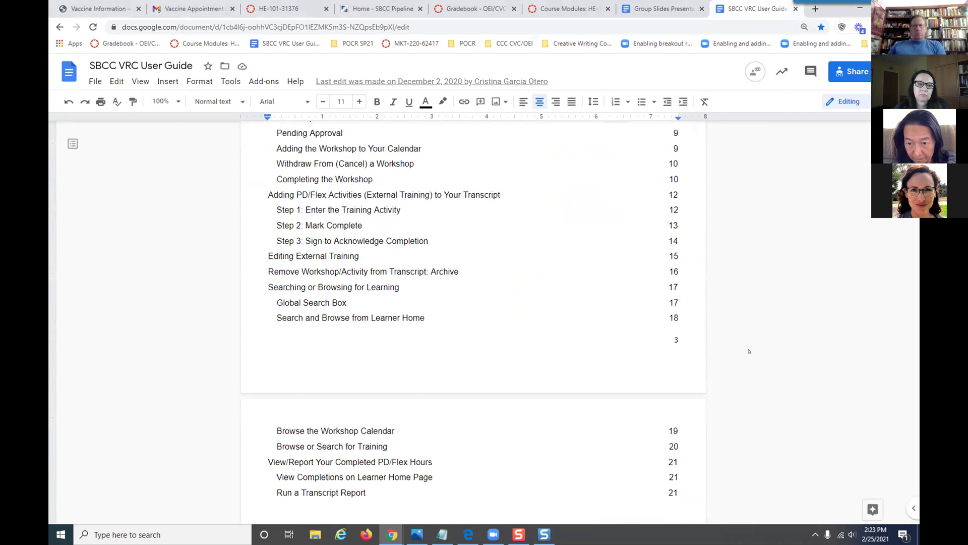
scroll(748, 351, "down", 15)
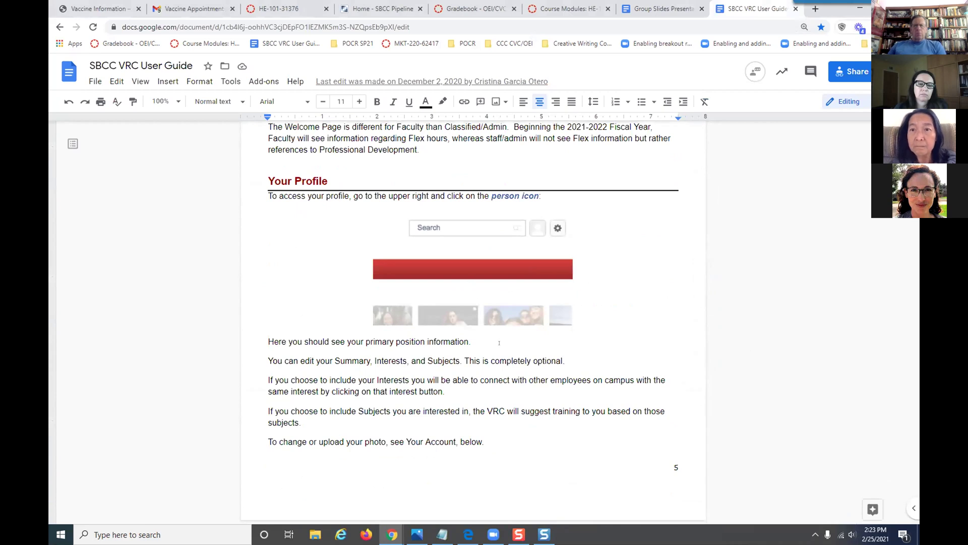
scroll(477, 335, "down", 10)
scroll(478, 336, "down", 5)
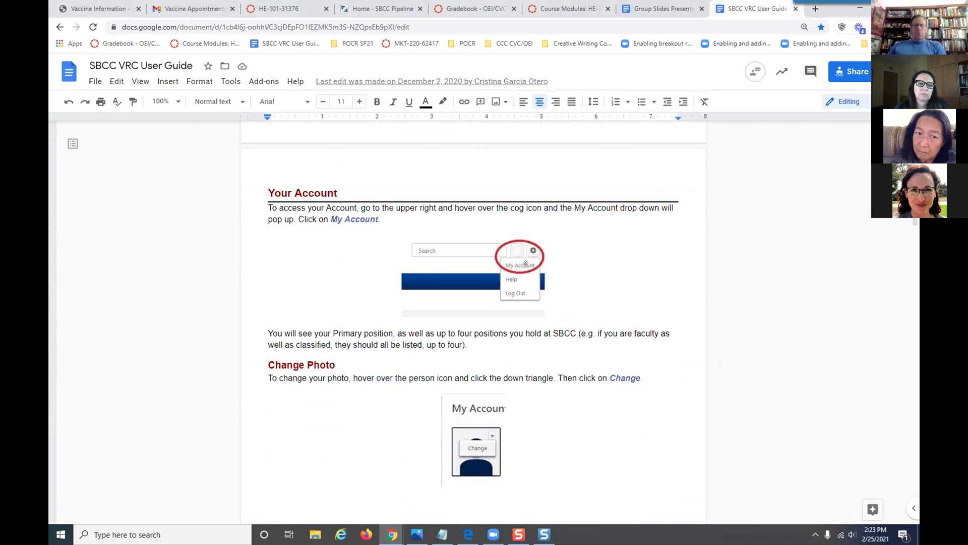
scroll(527, 263, "down", 5)
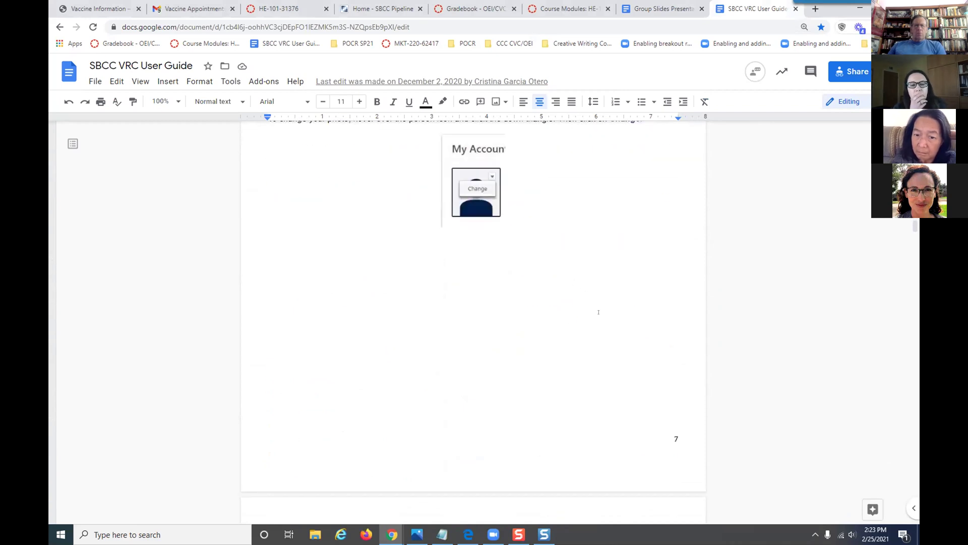
scroll(598, 312, "down", 20)
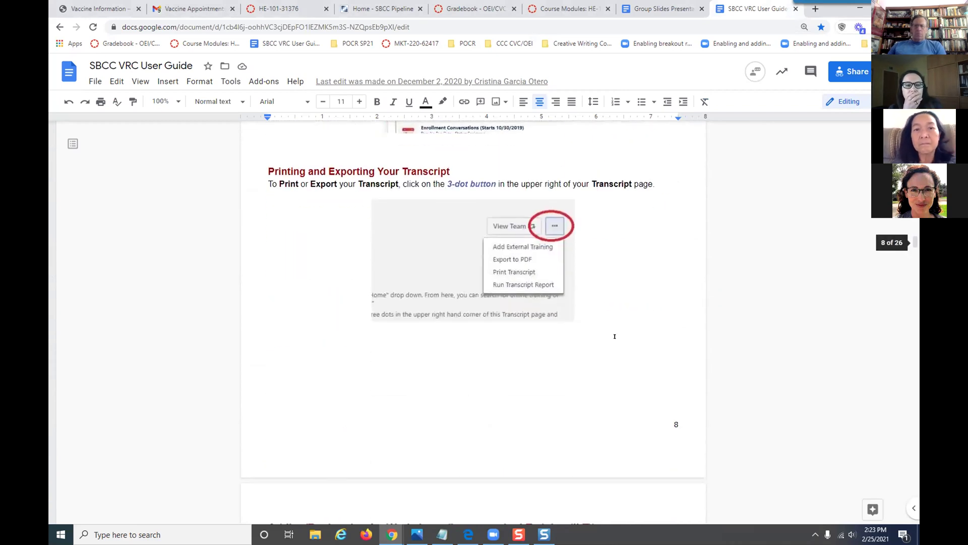
scroll(615, 336, "up", 3)
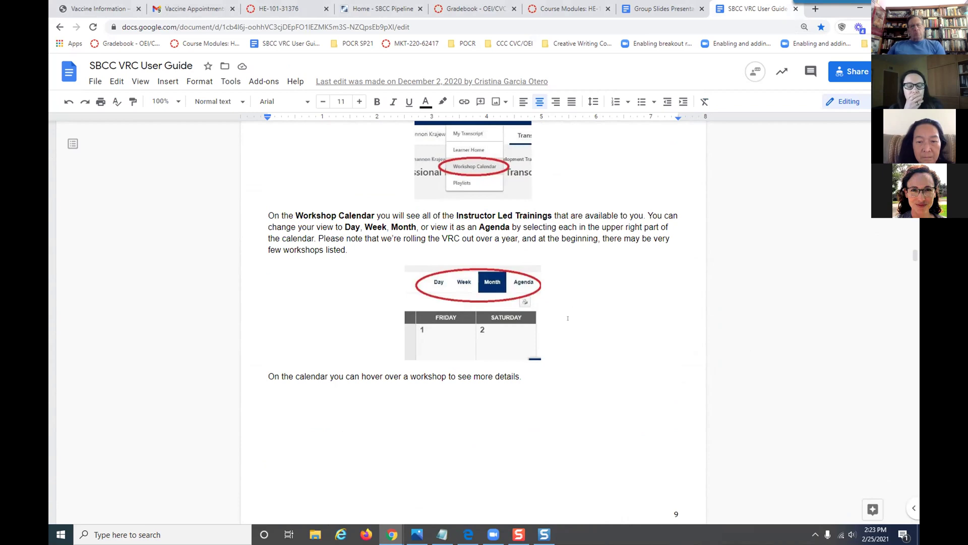
scroll(568, 319, "down", 3)
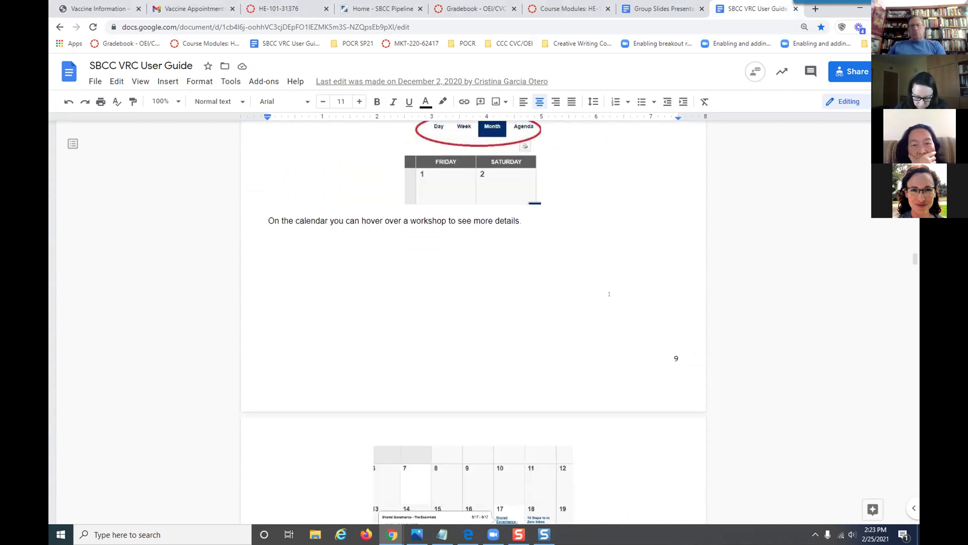
scroll(609, 294, "down", 20)
scroll(610, 293, "down", 15)
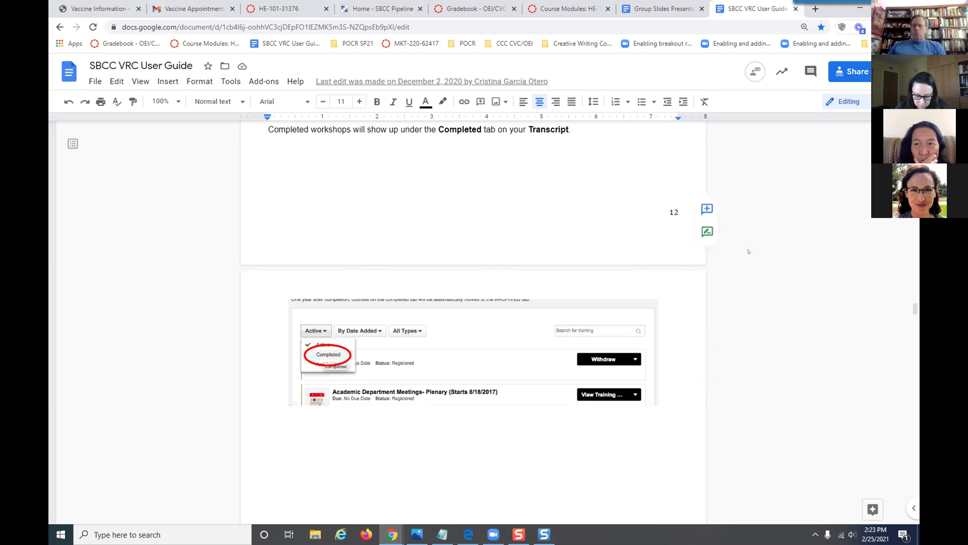
Step: In the Group Slides Presentation Module document, use Snagit's Grab Text preset to capture the "GROUP SLIDES PRESENTATIONS" heading
key("ctrl+shift+Tab")
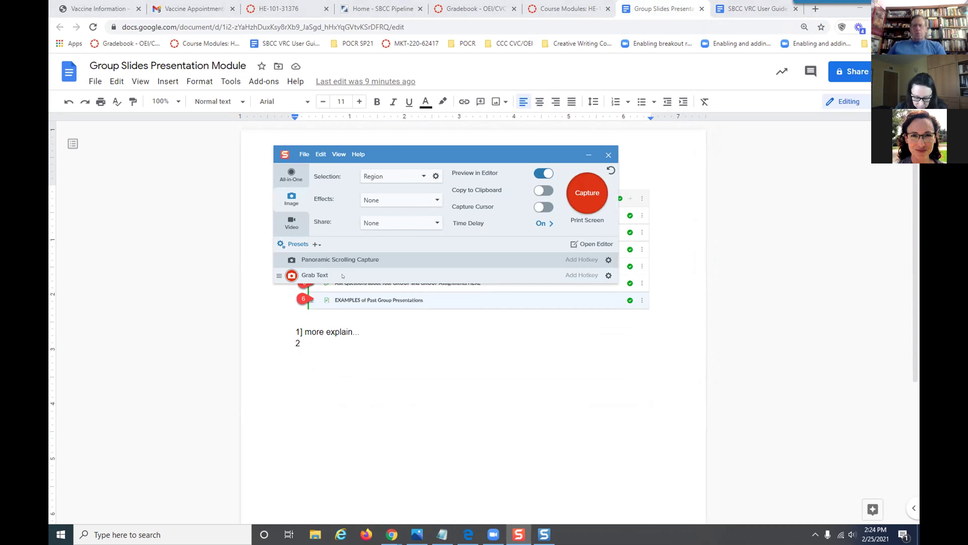
left_click(315, 276)
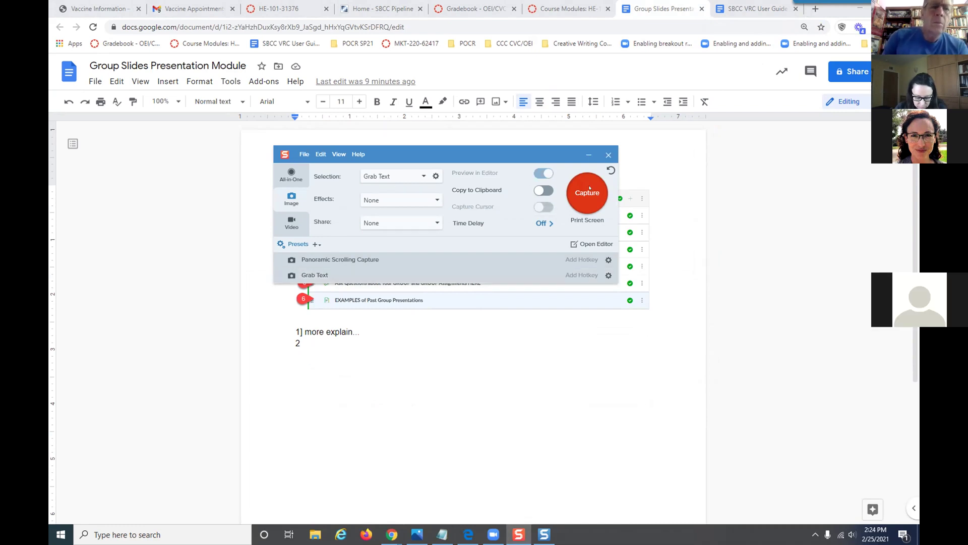
left_click(587, 192)
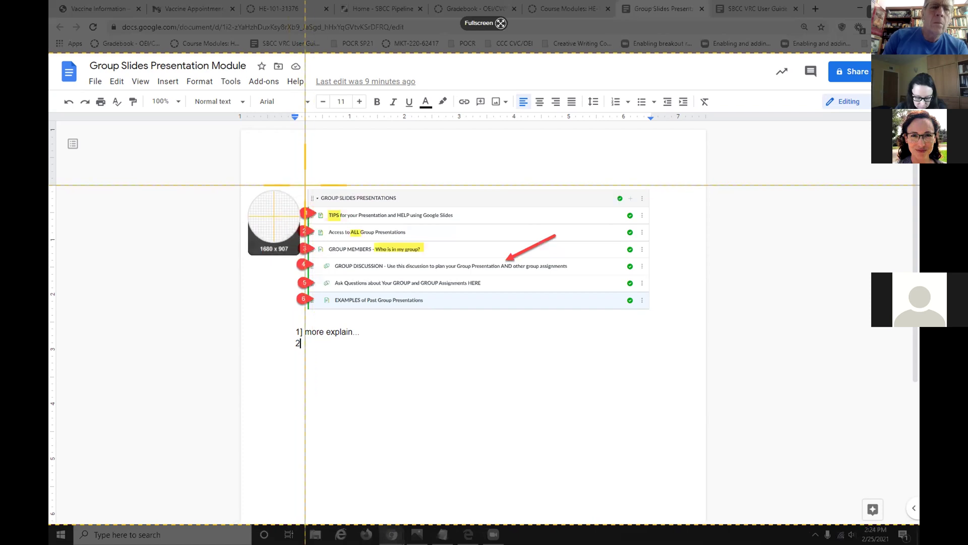
key("Escape")
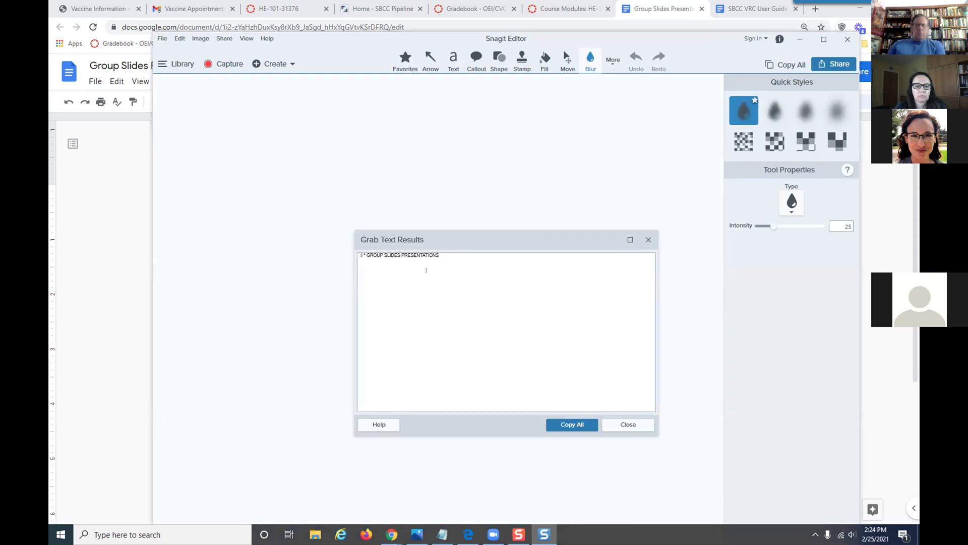
Step: Select the grabbed text, move its results window off the captured heading, and dismiss the results and the Snagit Editor
left_click_drag(426, 270, 342, 250)
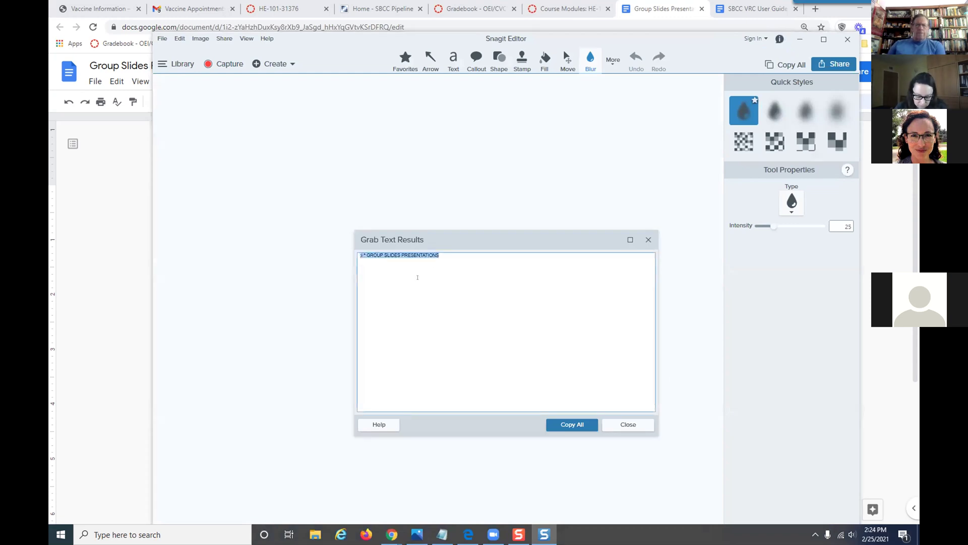
left_click_drag(463, 243, 495, 181)
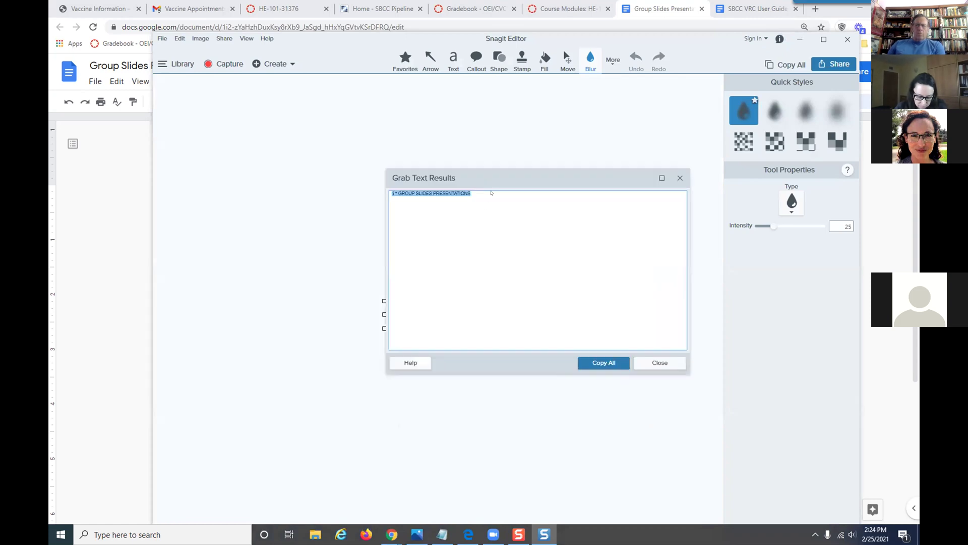
left_click_drag(499, 170, 639, 246)
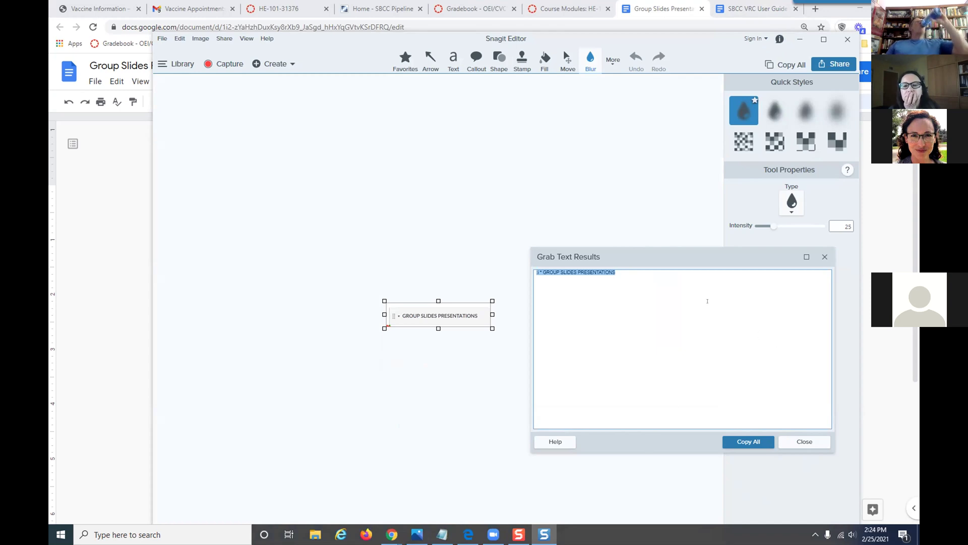
left_click(825, 256)
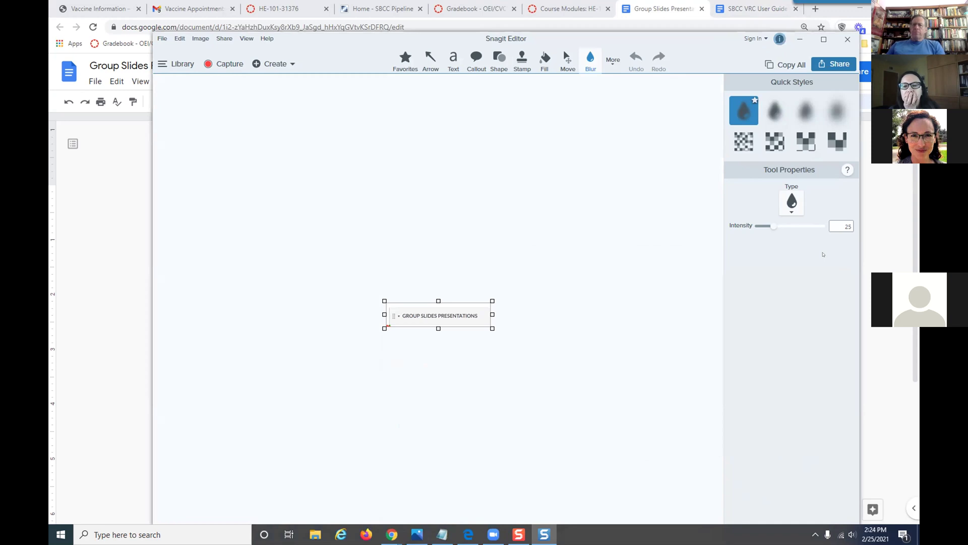
left_click(800, 39)
left_click(673, 309)
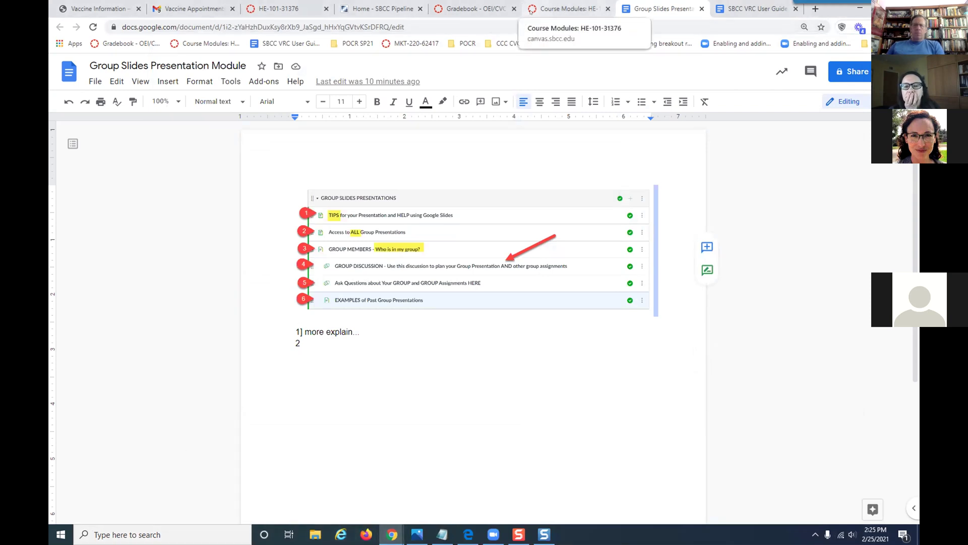
Step: Return Gmail to the inbox and switch to the SBCC Pipeline home page with its Campus Announcements and Academic Calendar
left_click(194, 9)
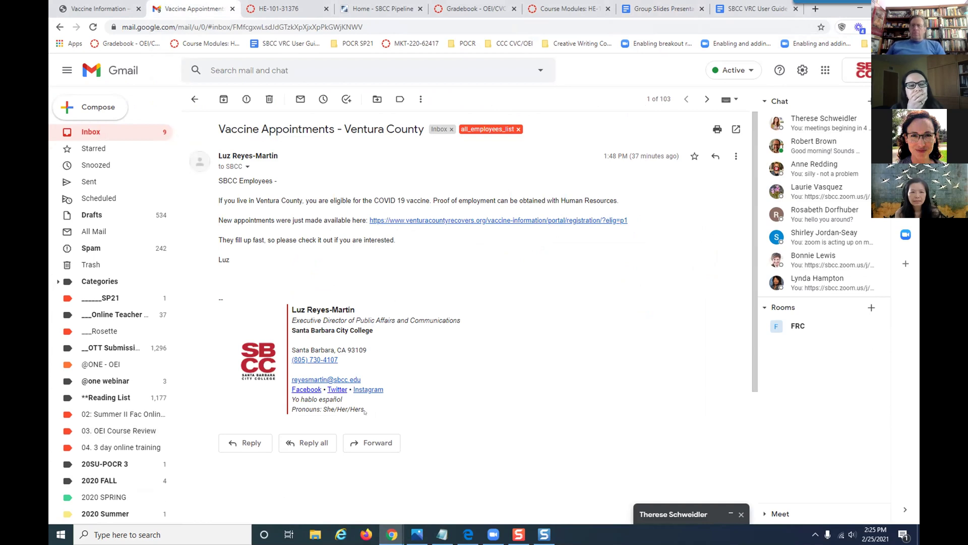
left_click(91, 131)
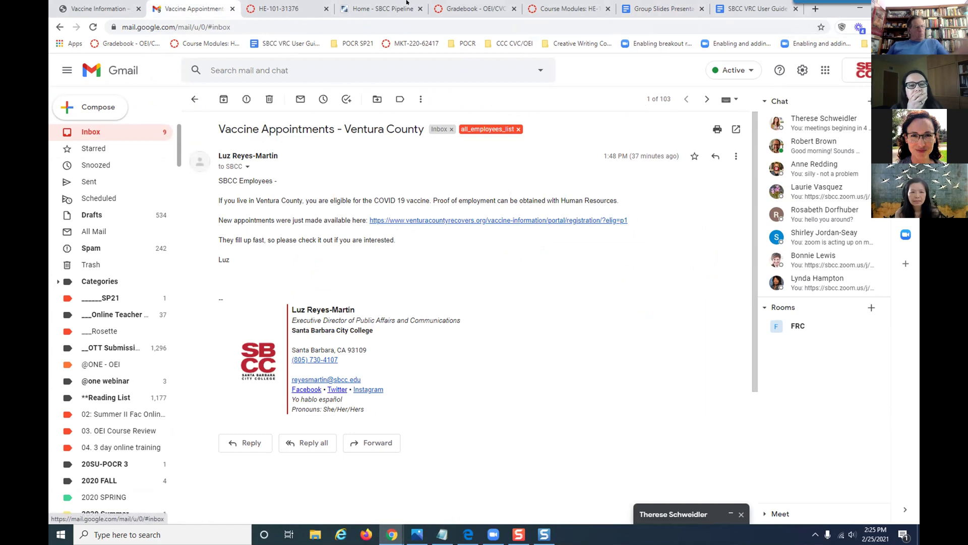
left_click(375, 8)
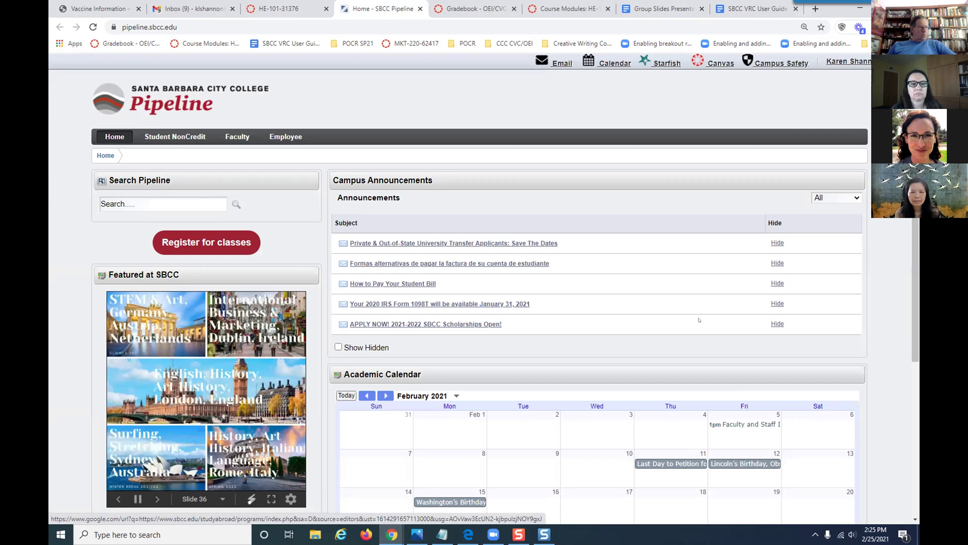
scroll(698, 320, "down", 1)
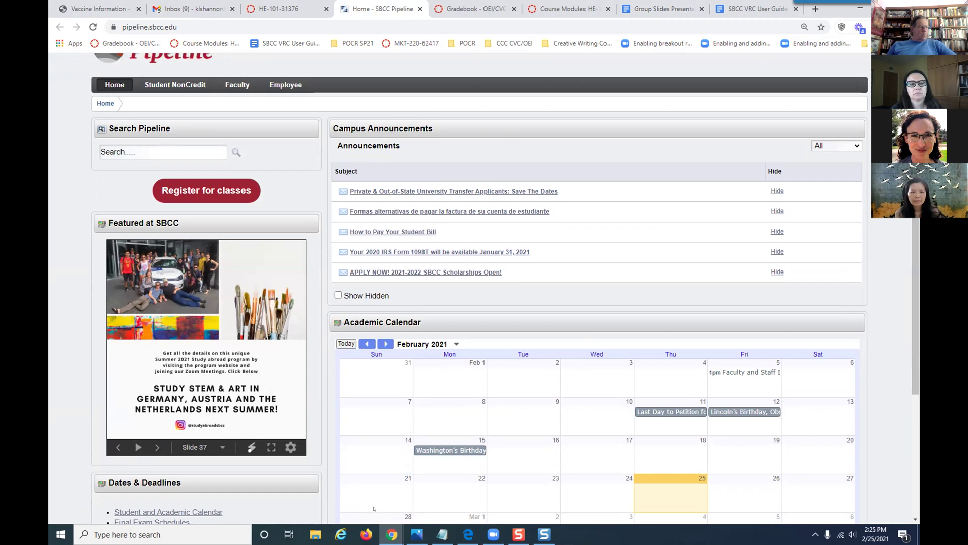
Step: Use Snagit's Grab Text on the study abroad paragraph in the Featured at SBCC flyer and try selecting the extracted text
left_click(519, 534)
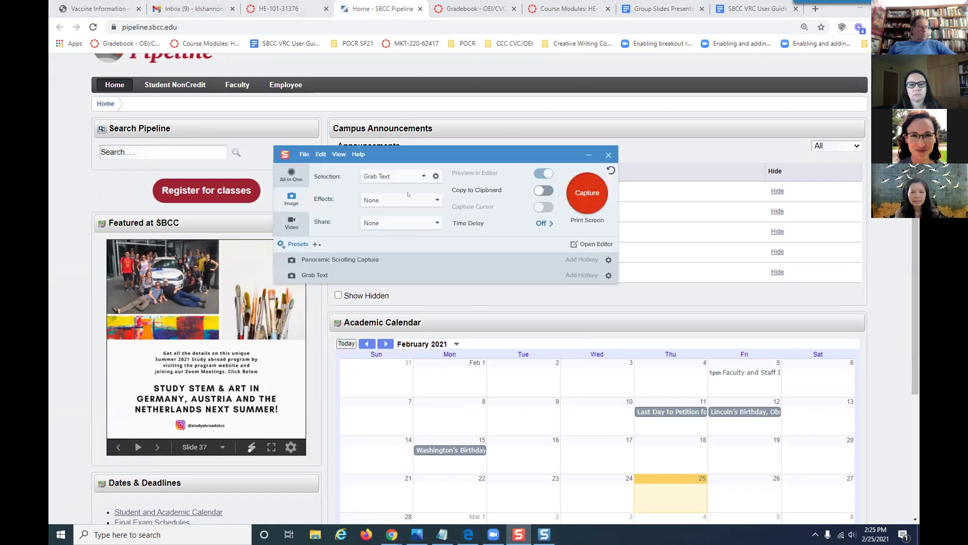
left_click(587, 192)
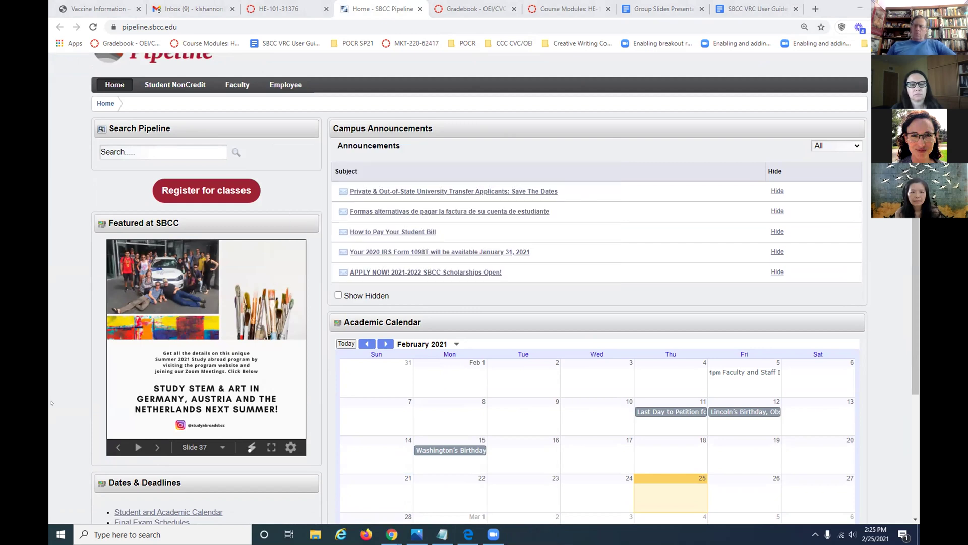
left_click_drag(149, 341, 283, 384)
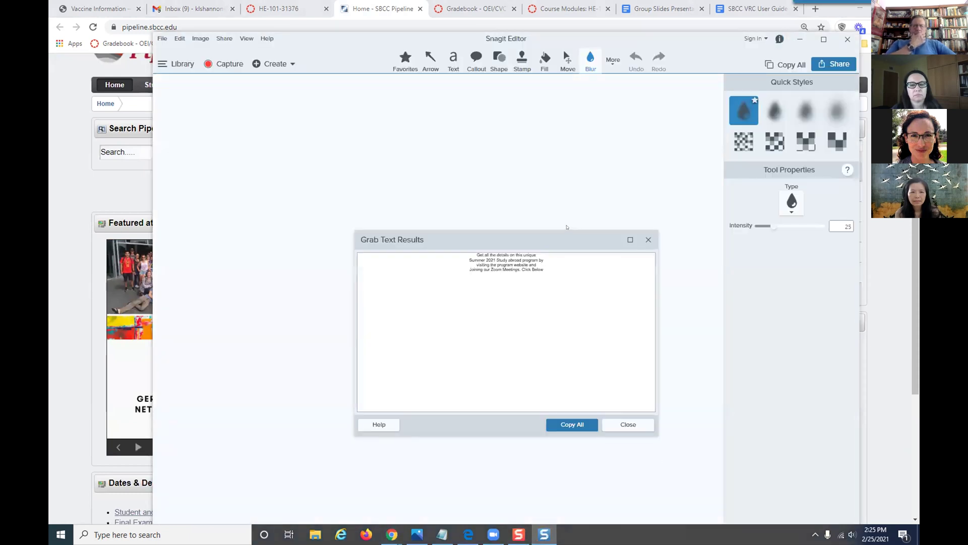
left_click_drag(559, 276, 449, 244)
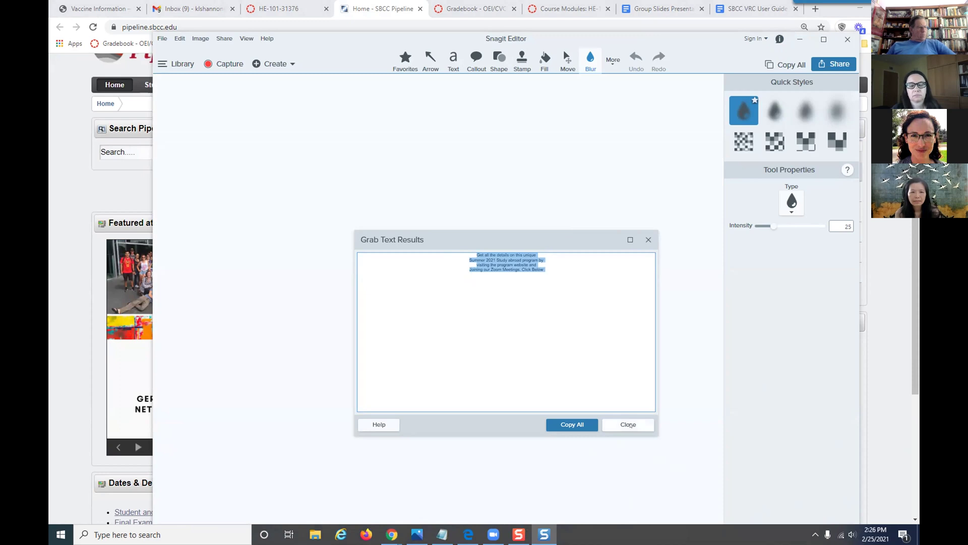
left_click(576, 336)
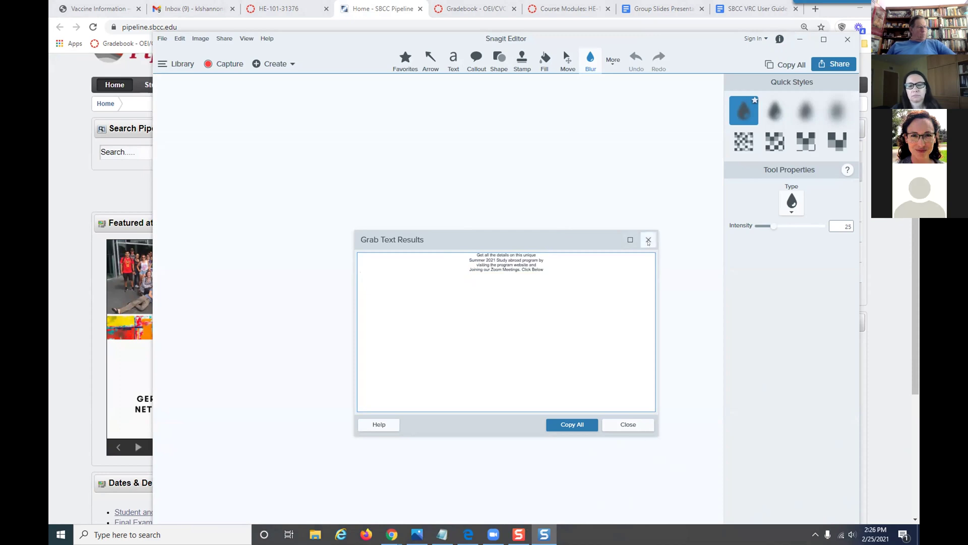
Step: Dismiss the grabbed text results, move the Snagit Editor off the flyer, and return to the Pipeline page
left_click(648, 241)
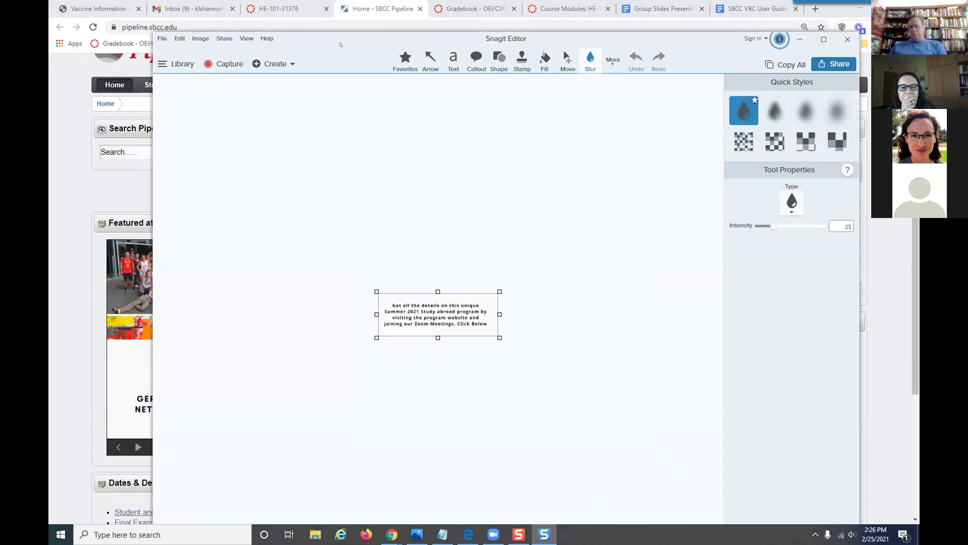
left_click_drag(340, 45, 495, 117)
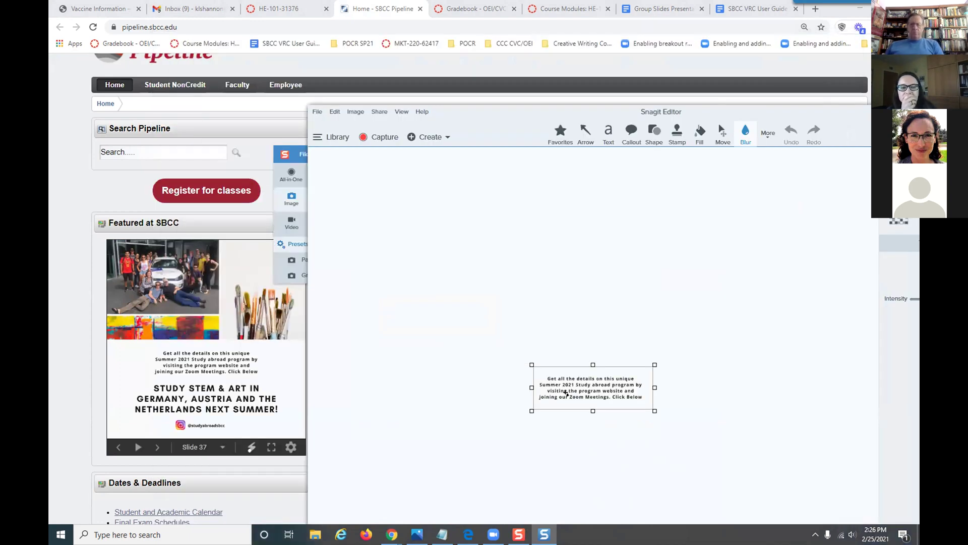
left_click(102, 225)
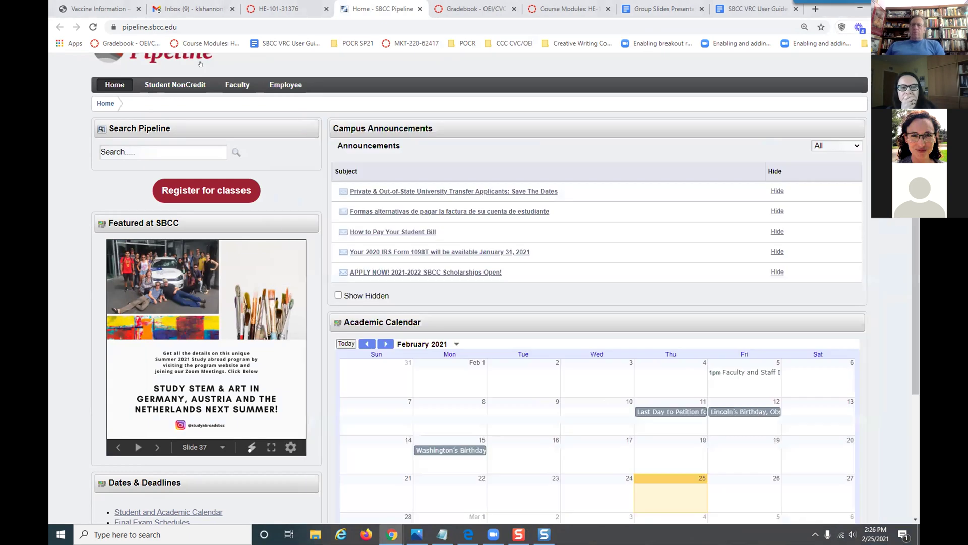
Step: Go to the sbcc.edu homepage in the current browser tab
left_click(223, 20)
type("frc")
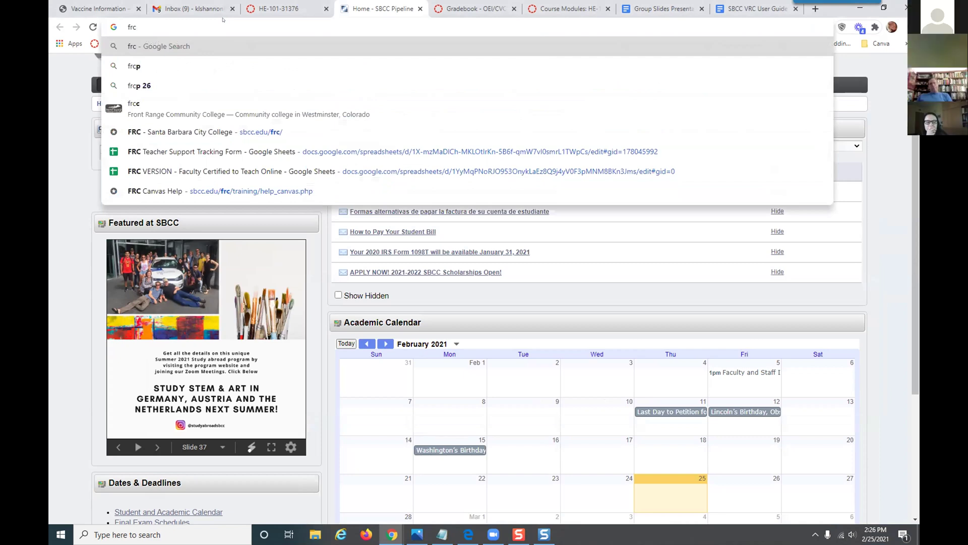
key("BackSpace")
key("BackSpace")
key("BackSpace")
type("sb.")
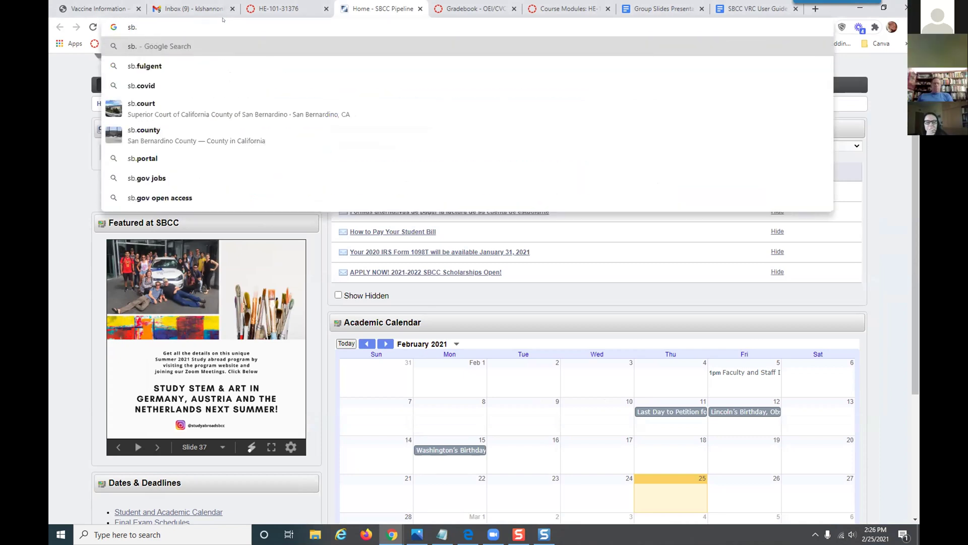
key("BackSpace")
type("cc.edu")
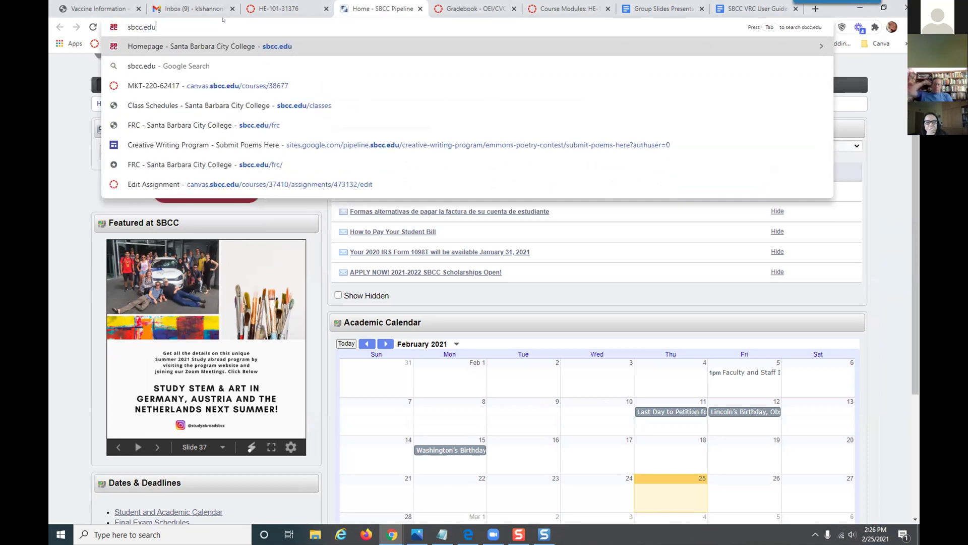
key("Return")
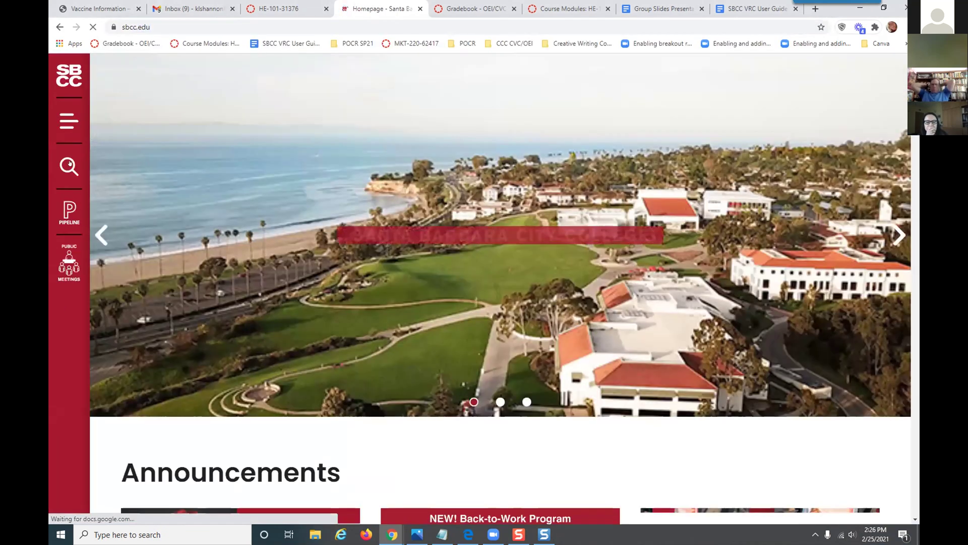
Step: Search the SBCC site for "modern languages" and look through the results for the language program pages
left_click(69, 164)
type("modern languages")
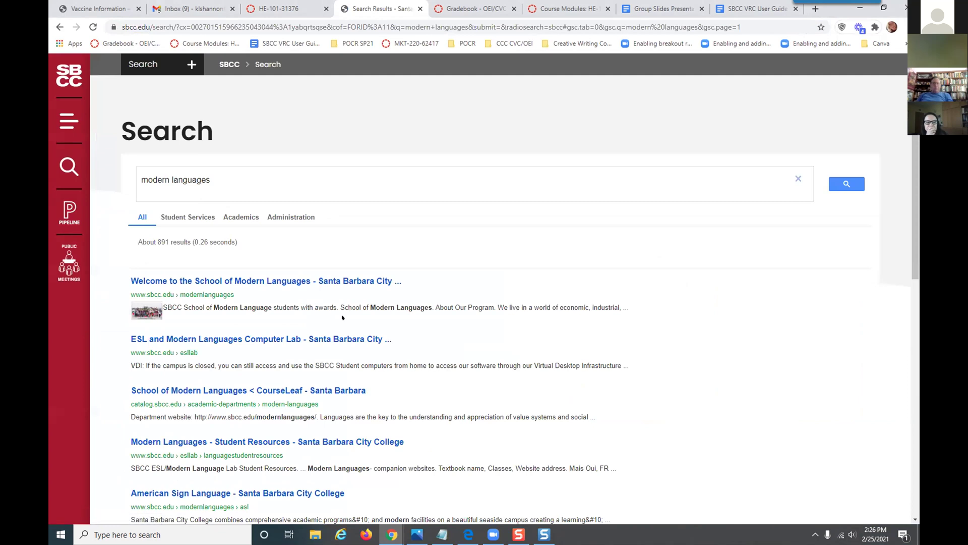
scroll(229, 410, "down", 4)
scroll(200, 195, "up", 4)
scroll(200, 195, "down", 4)
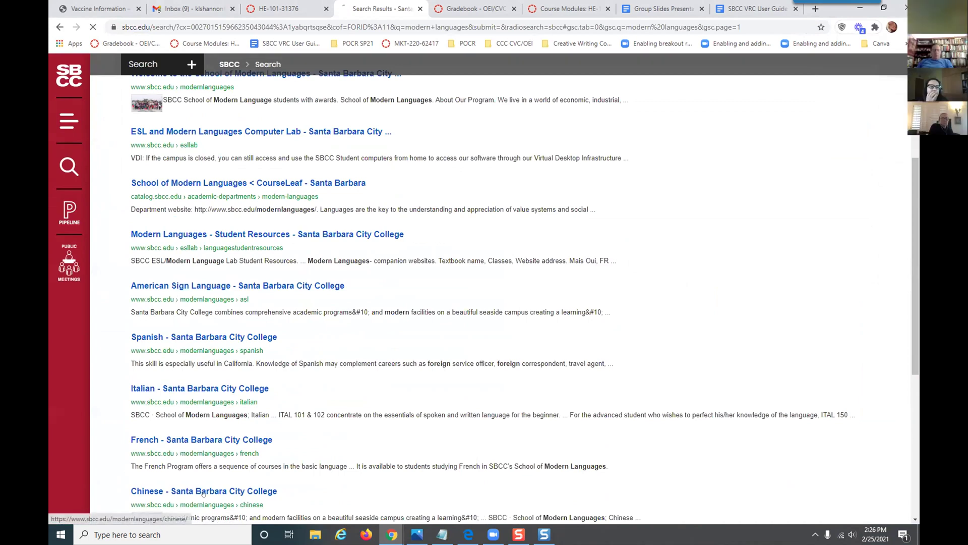
Step: Open the Chinese program page and follow its Chinese Grammar Links entry to the WordReference English-Chinese dictionary
left_click(203, 491)
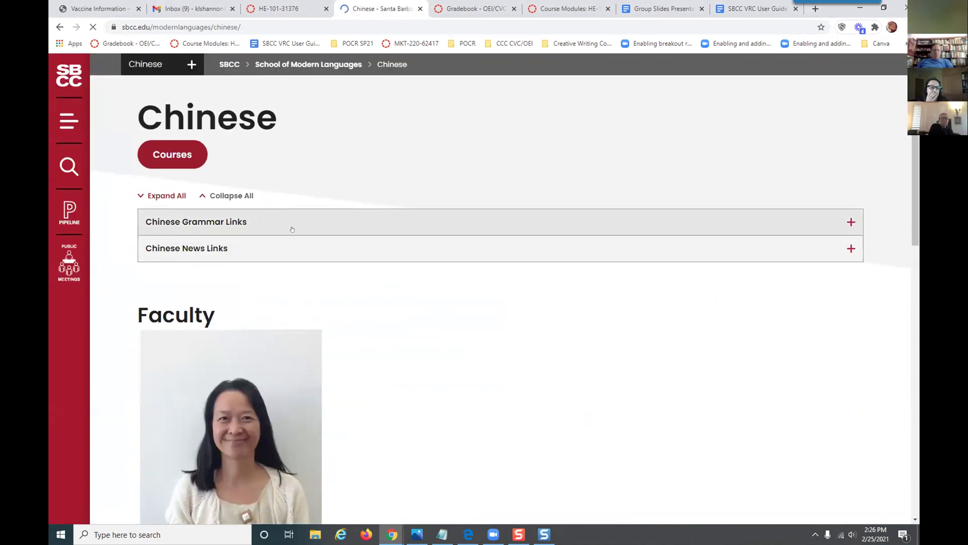
scroll(292, 229, "down", 1)
left_click(206, 194)
left_click(203, 209)
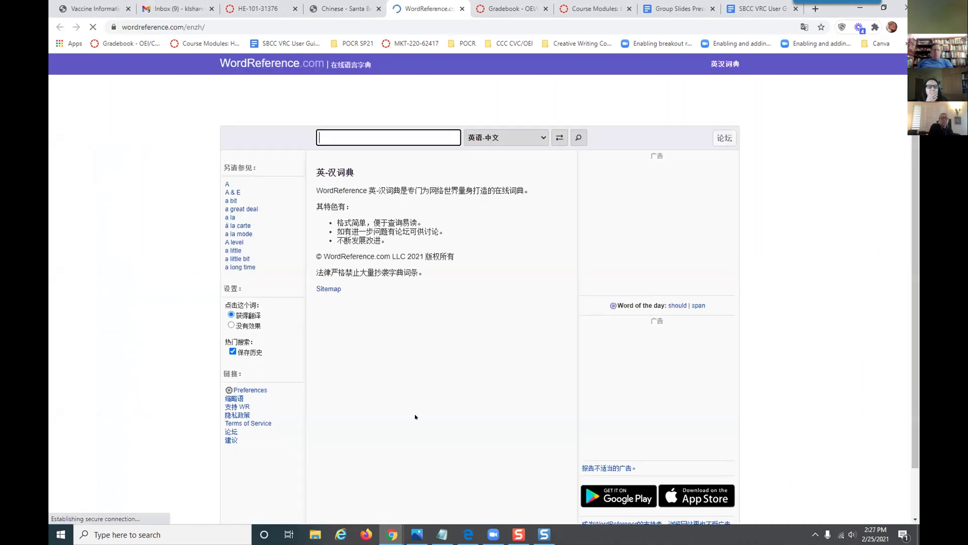
Step: Try Snagit's Grab Text on the Chinese line "其特色有：" and move the results window off the captured image
left_click(518, 534)
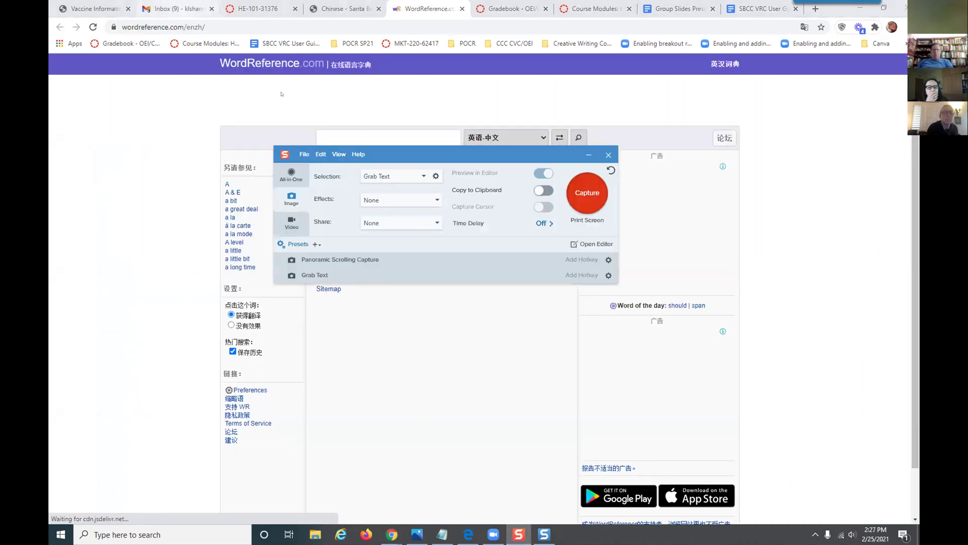
left_click(588, 194)
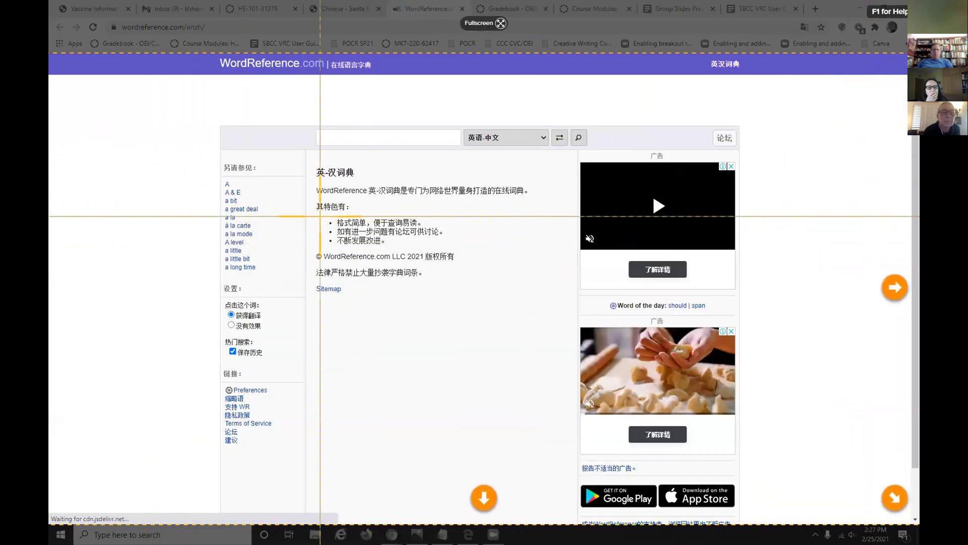
left_click_drag(314, 197, 361, 215)
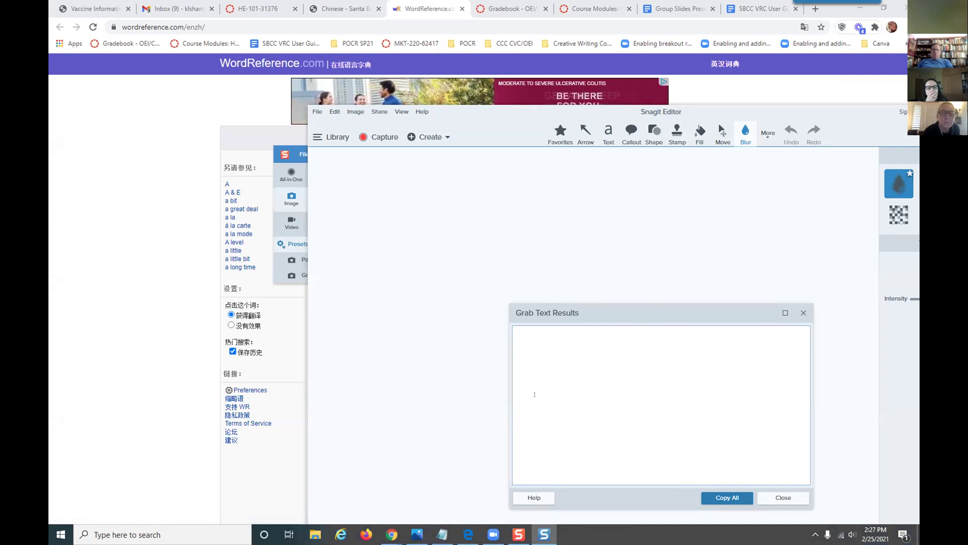
left_click_drag(647, 318, 443, 162)
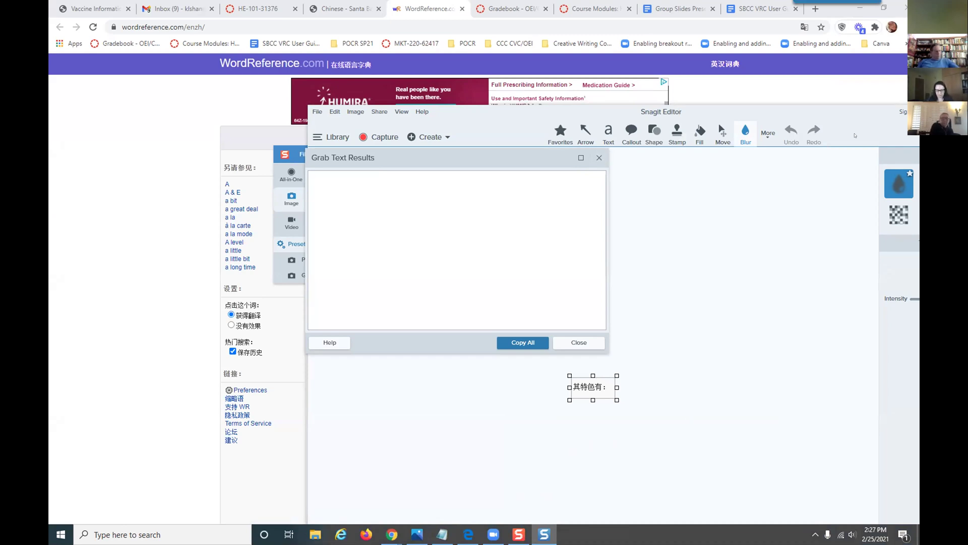
Step: Dismiss the Grab Text results, the Snagit Editor, and the Snagit capture window
left_click(599, 157)
left_click_drag(789, 111, 624, 451)
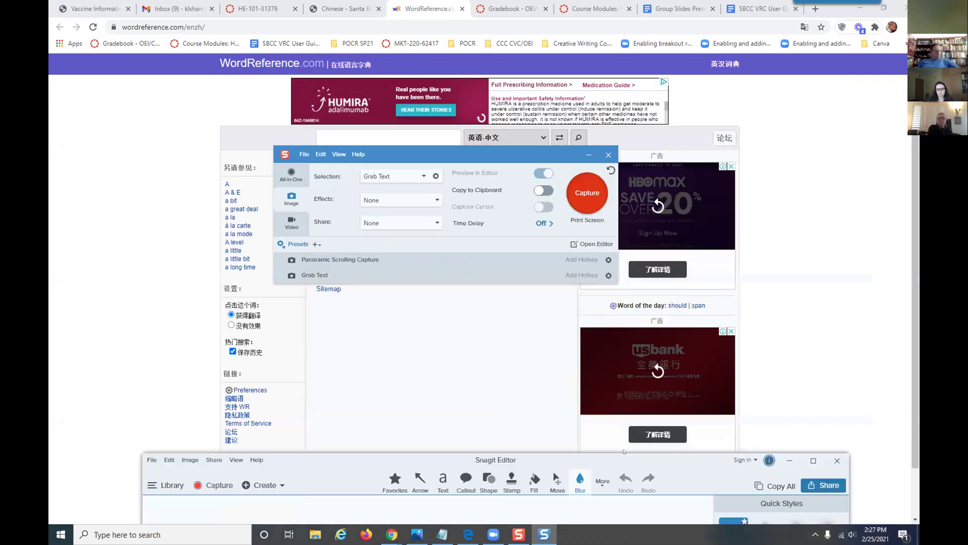
left_click(837, 460)
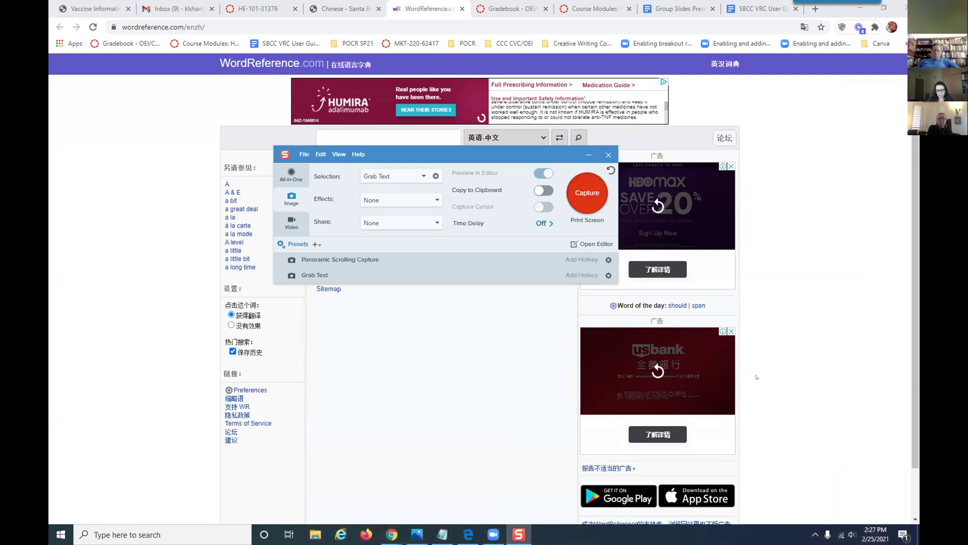
left_click(608, 154)
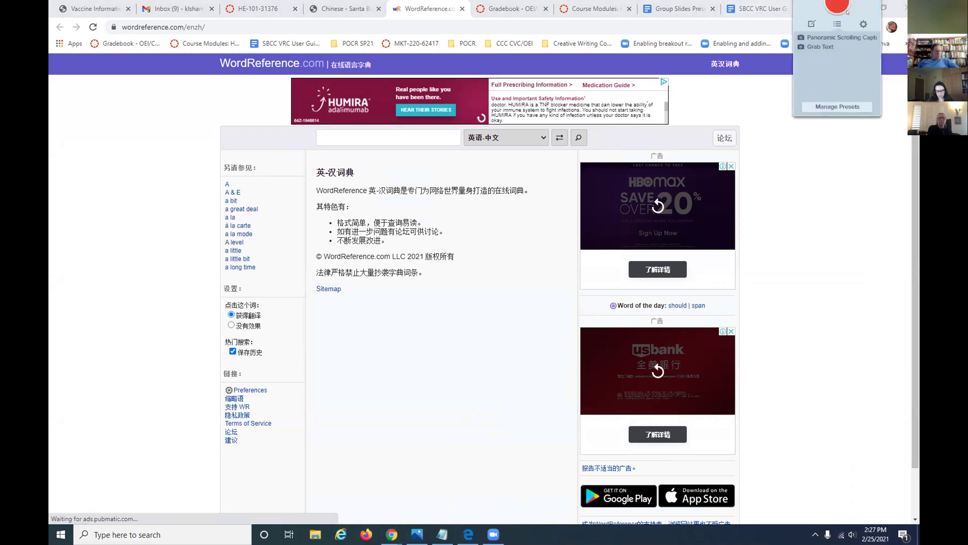
Step: Capture the Chinese line "其特色有：" as an 82 x 29 still image, and dismiss the Snagit Editor
left_click(830, 14)
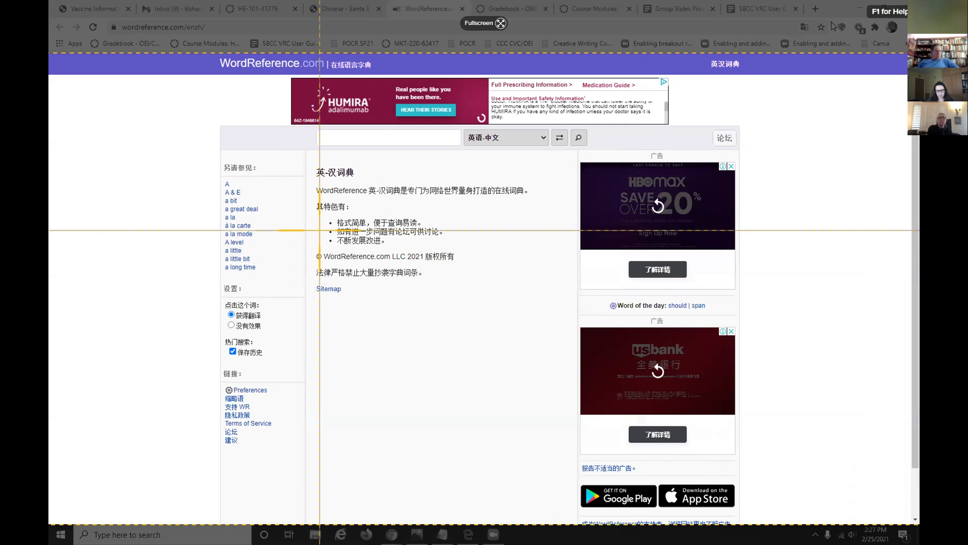
left_click_drag(311, 200, 356, 215)
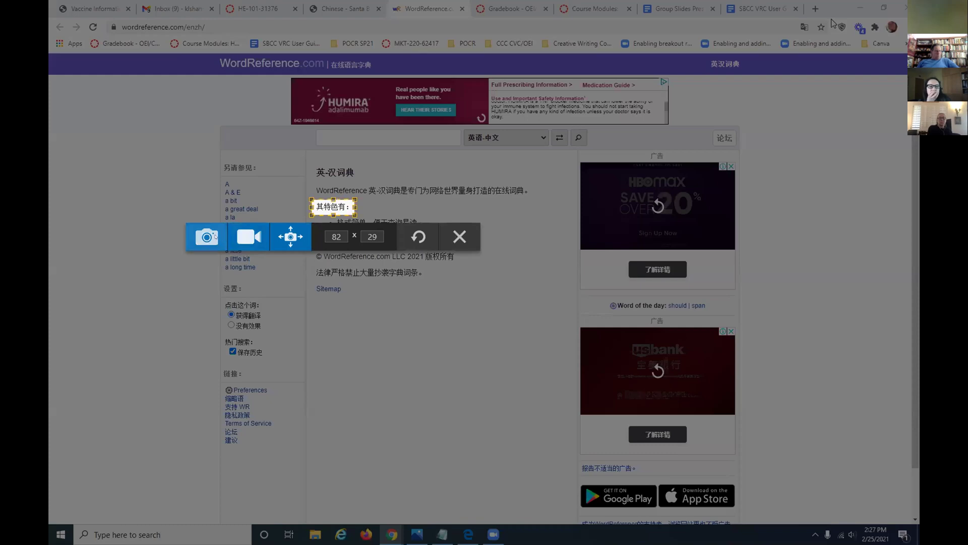
left_click(206, 237)
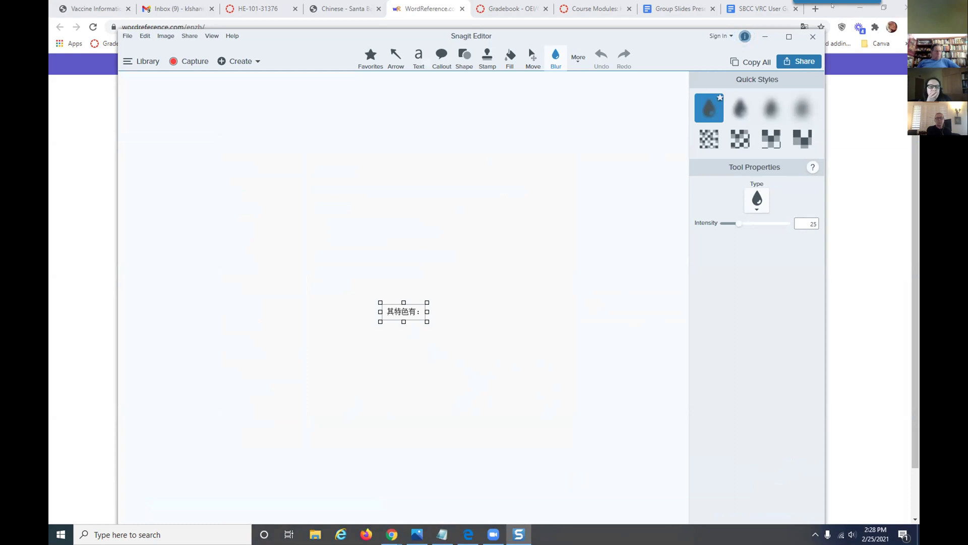
left_click(811, 35)
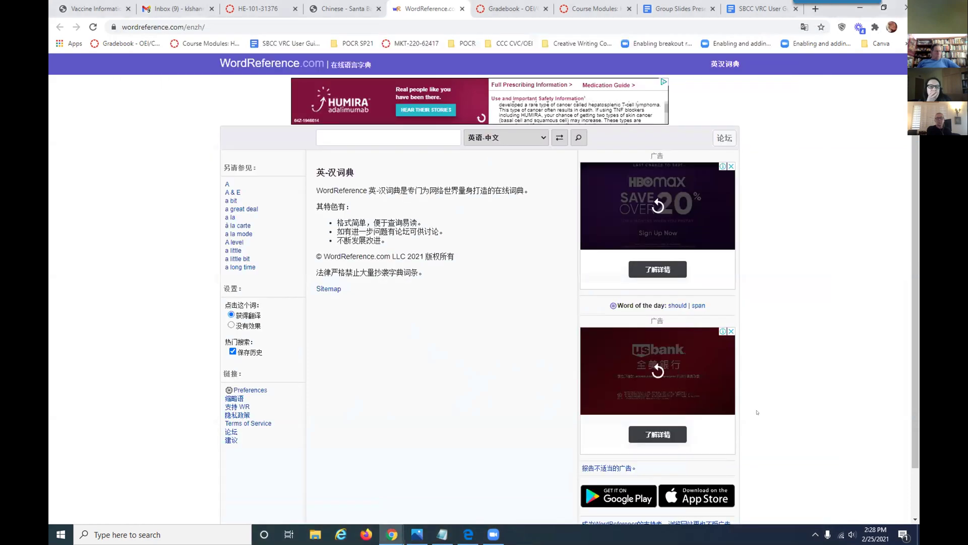
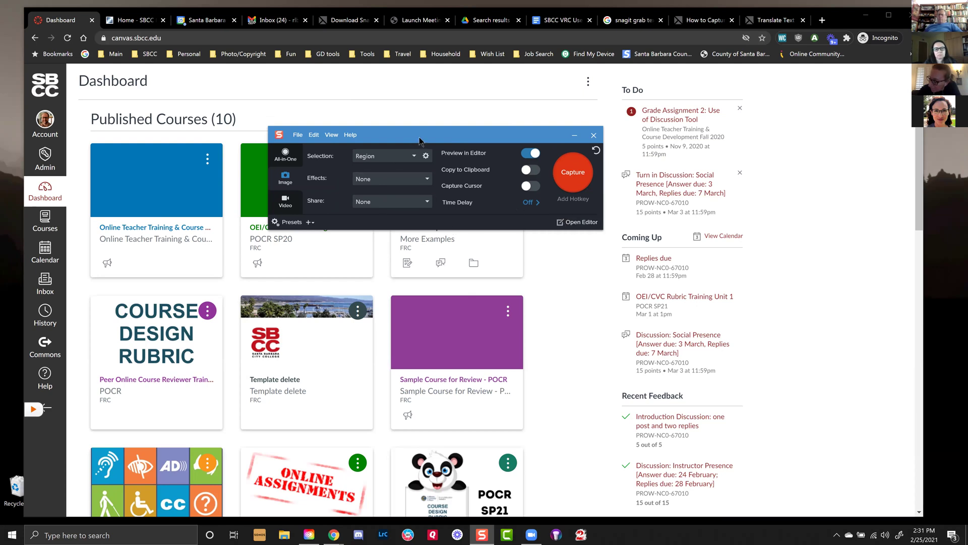
Step: Compare Snagit's Image and All-in-One capture options over the Canvas Dashboard, leaving the mode on All-in-One
left_click_drag(419, 141, 453, 156)
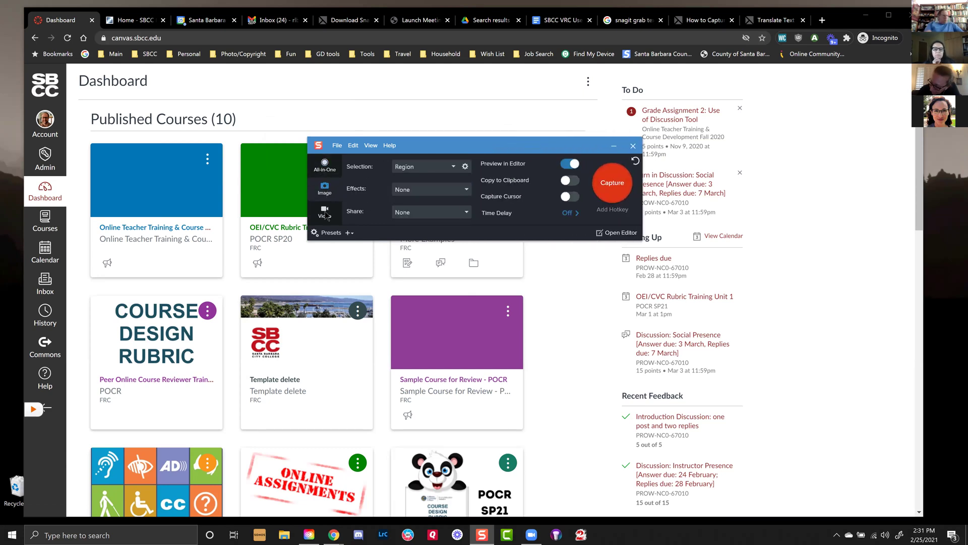
left_click(329, 171)
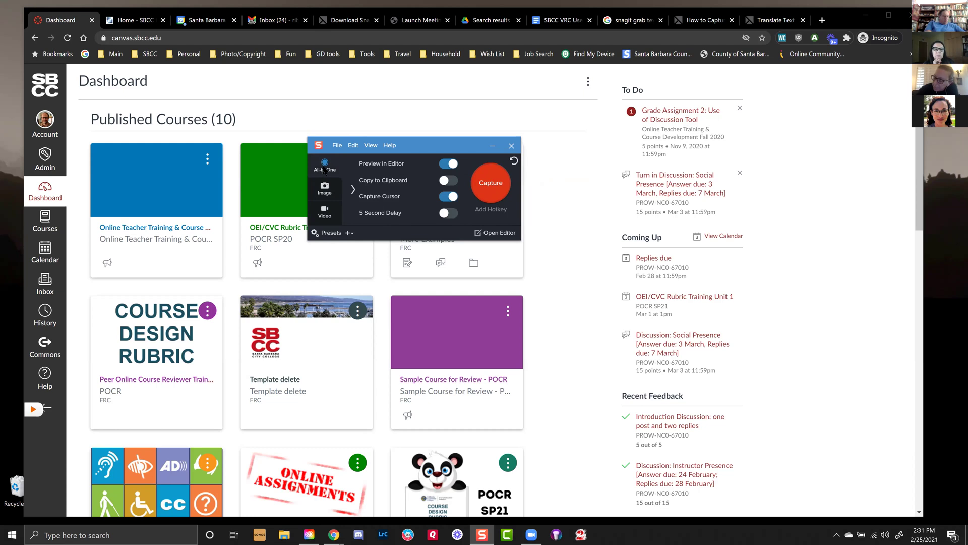
left_click(324, 187)
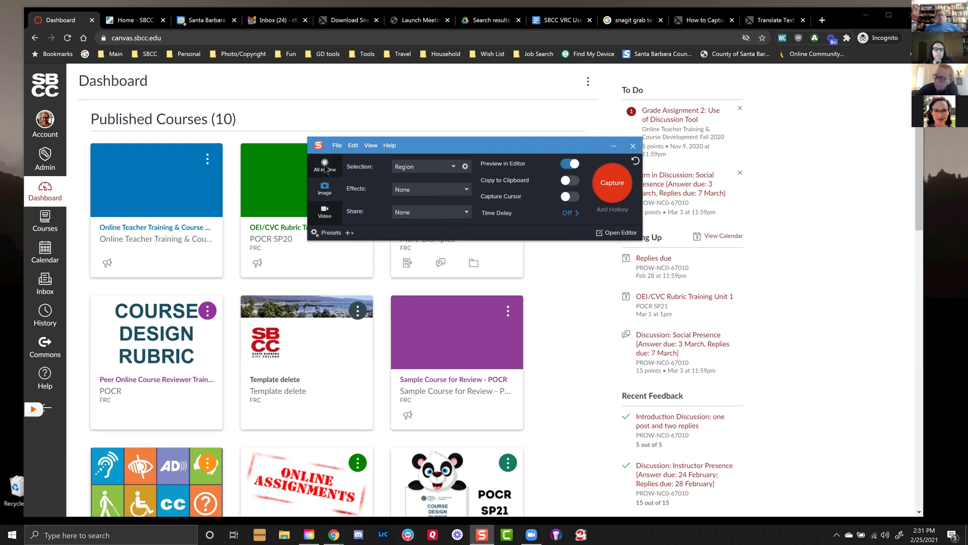
left_click(325, 167)
Step: Mark a 2456 x 1540 region around the Dashboard's Published Courses for an All-in-One capture, and cancel the capture
left_click(494, 188)
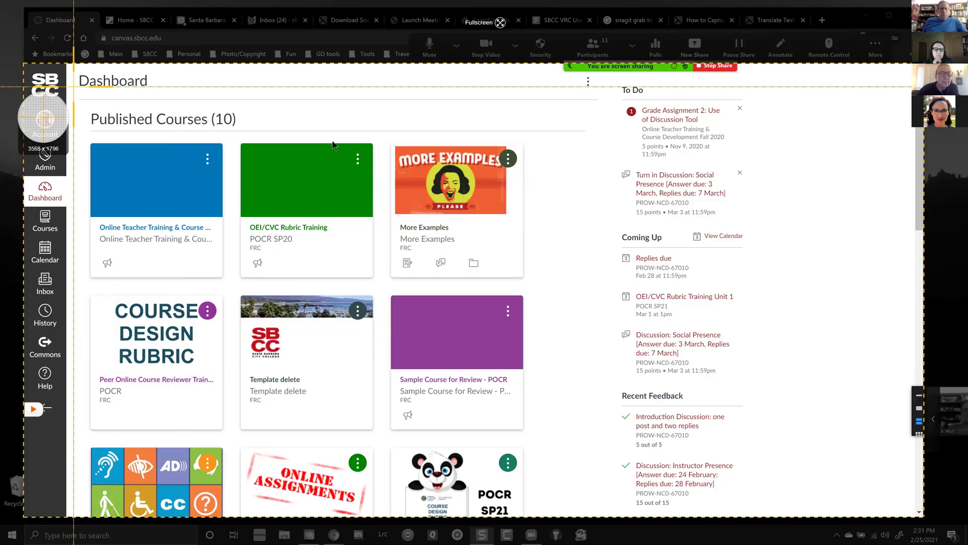
left_click_drag(74, 87, 590, 426)
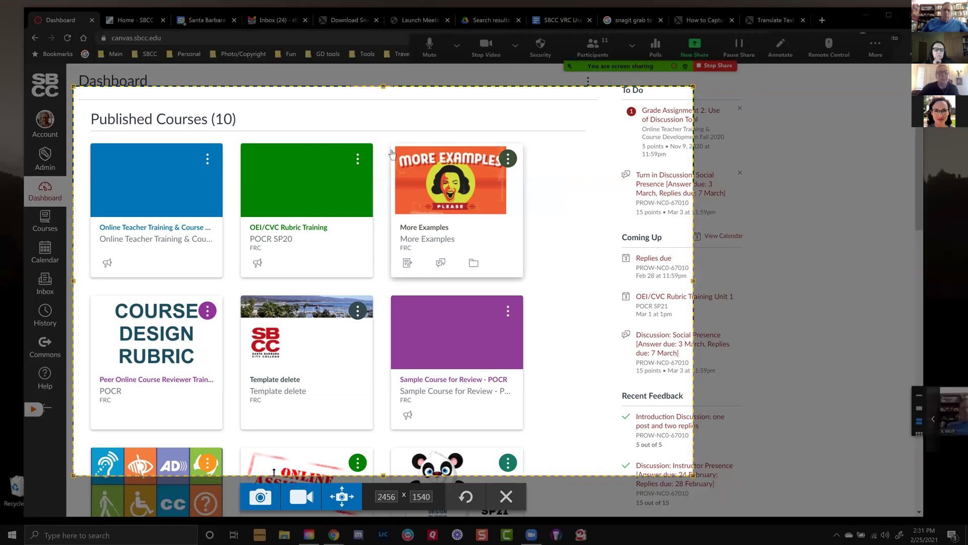
left_click(260, 497)
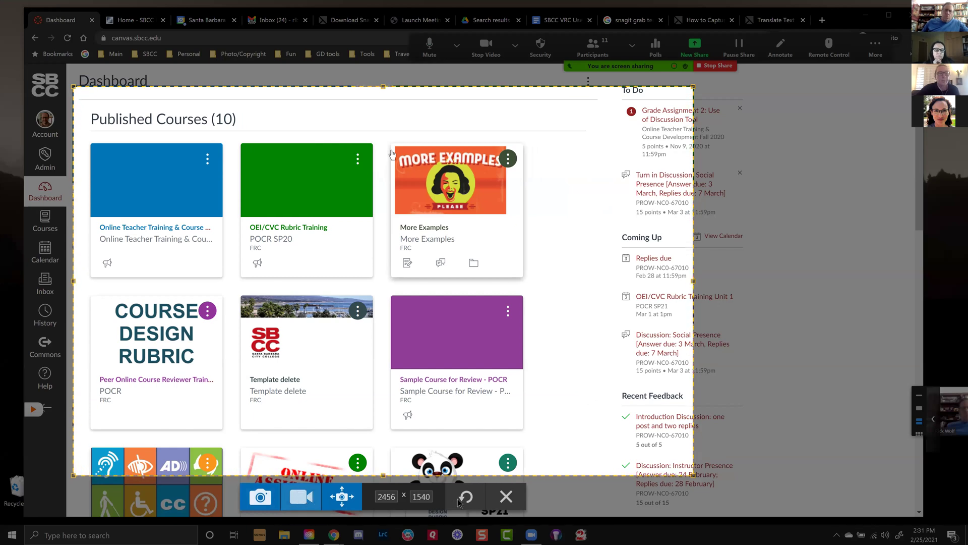
left_click(505, 496)
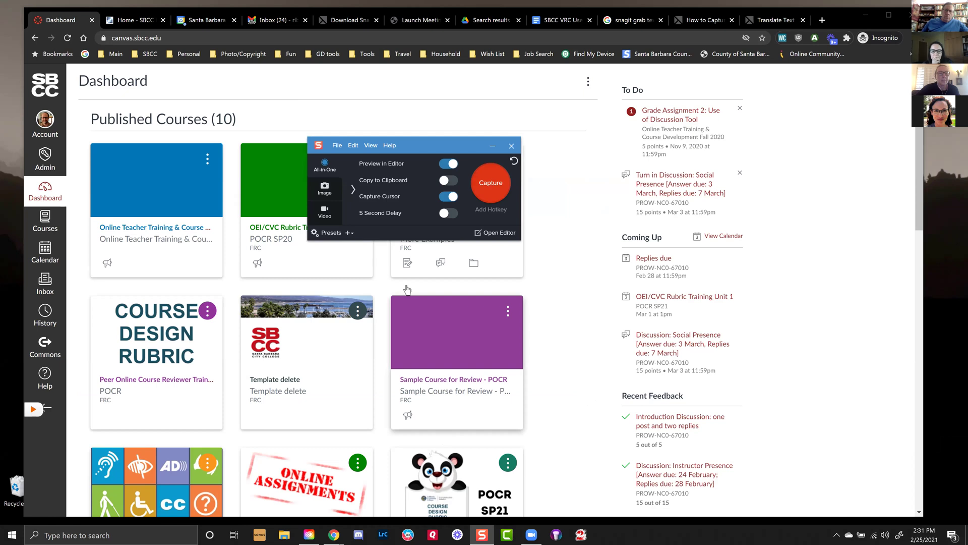
Step: Review Snagit's Image capture options, comparing them with the All-in-One mode
left_click(325, 188)
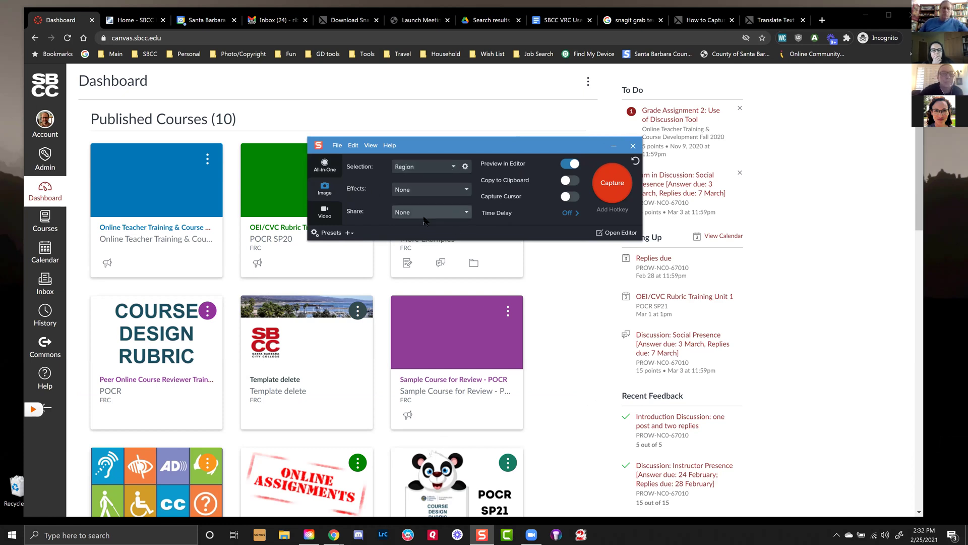
left_click(325, 167)
left_click(327, 182)
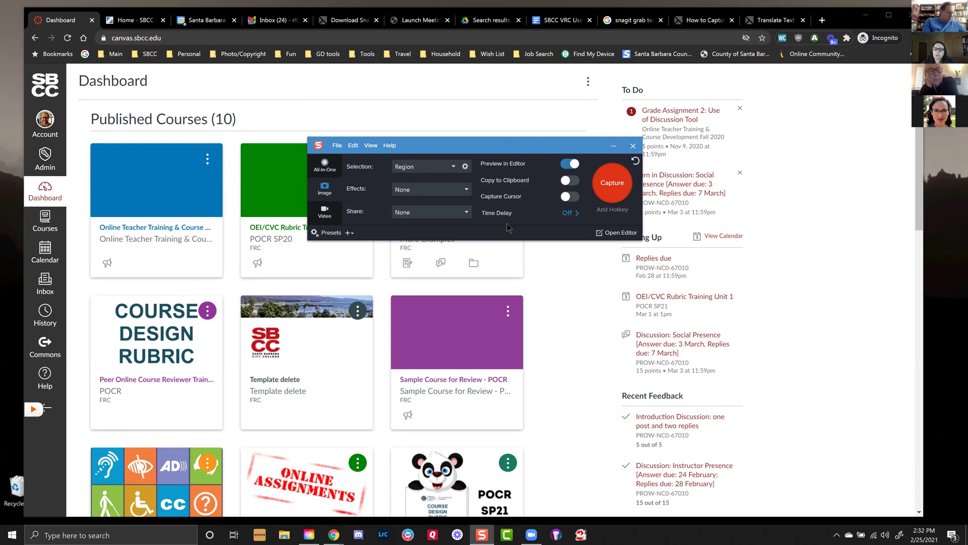
left_click(613, 233)
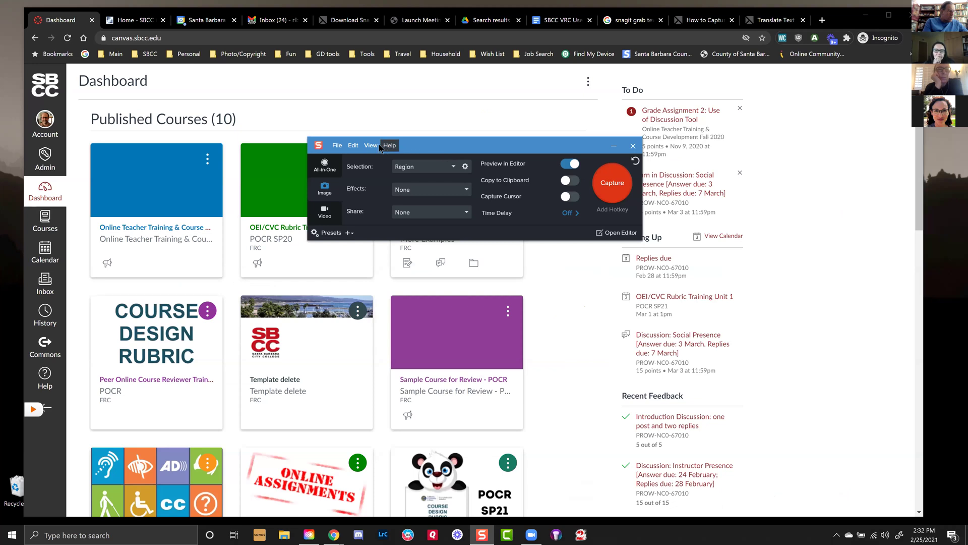
Step: Open Snagit's Capture Preferences and review the General and Capture settings
left_click(336, 146)
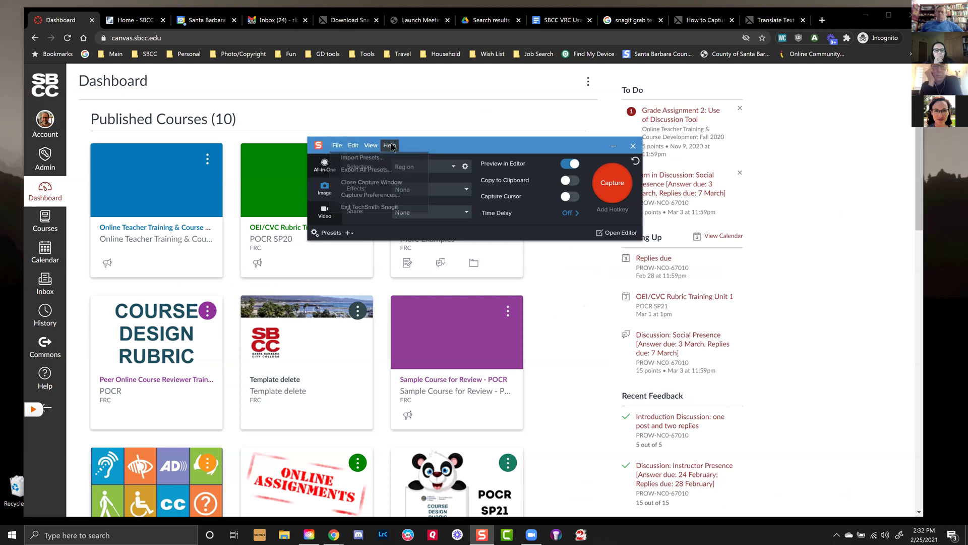
mouse_move(384, 146)
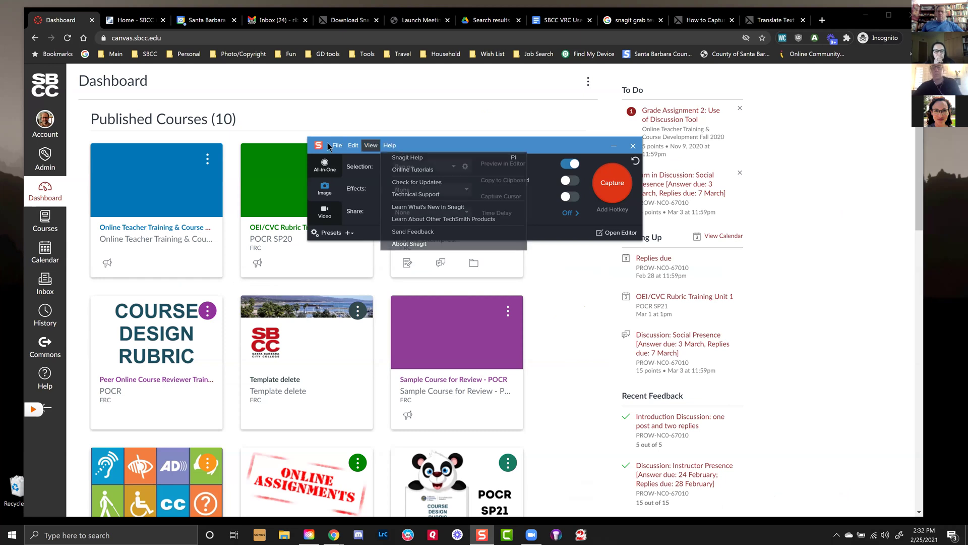
mouse_move(339, 147)
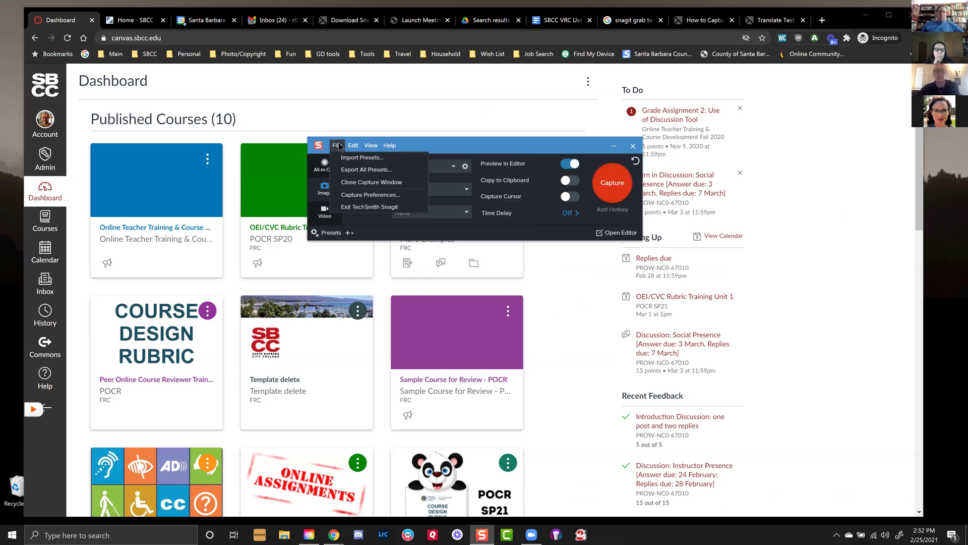
left_click(339, 146)
left_click(338, 147)
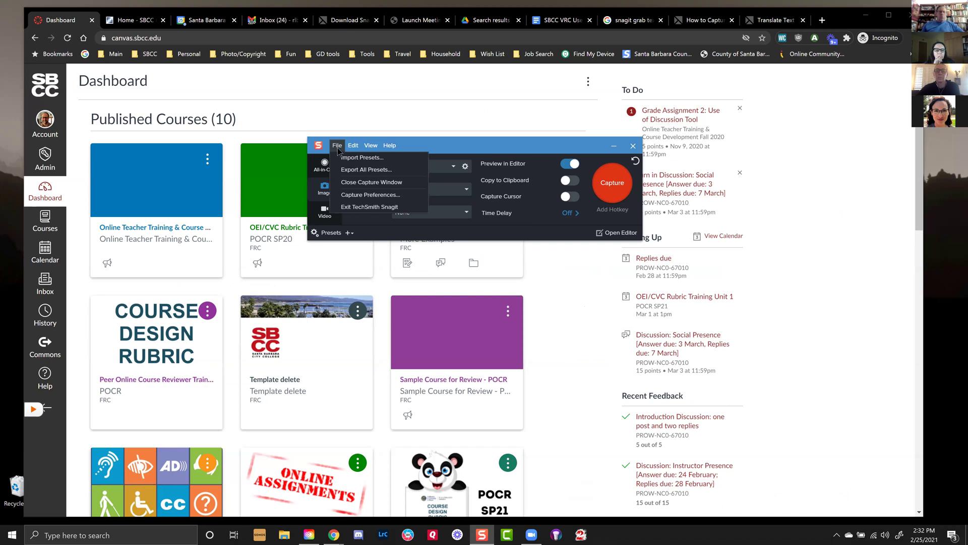
left_click(359, 198)
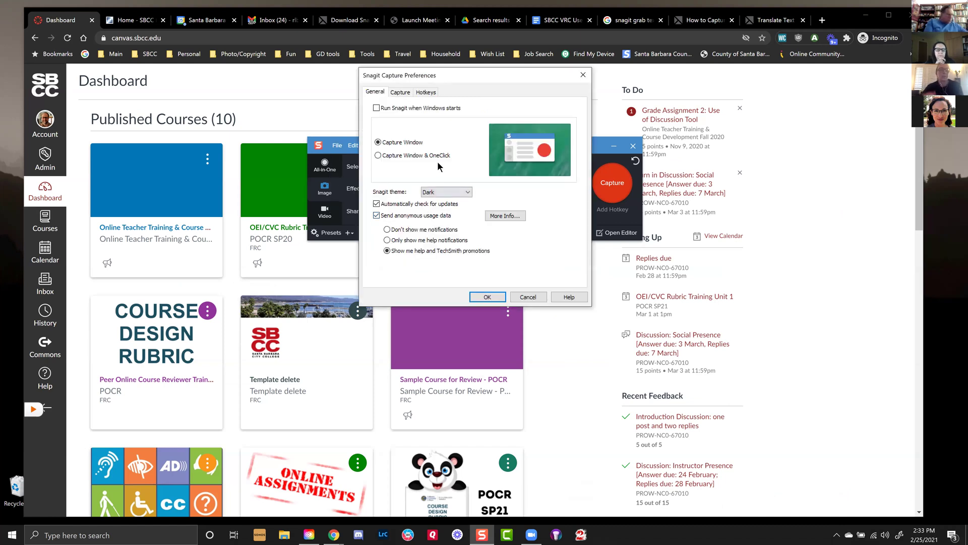
left_click(396, 93)
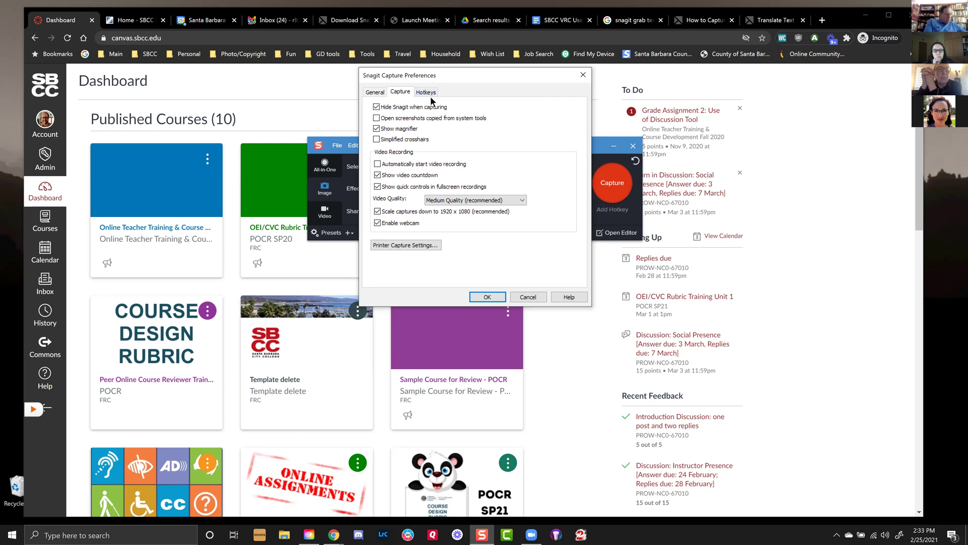
left_click(376, 90)
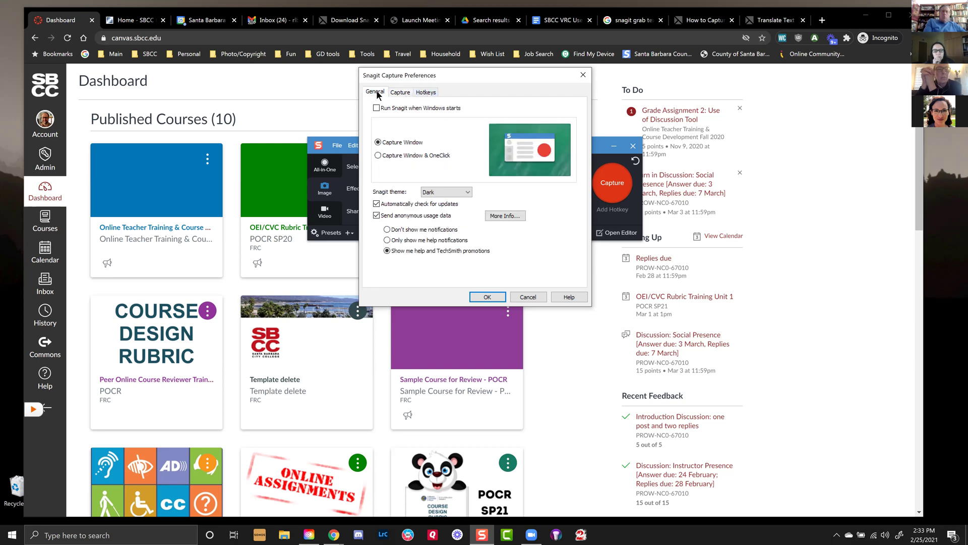
left_click(403, 94)
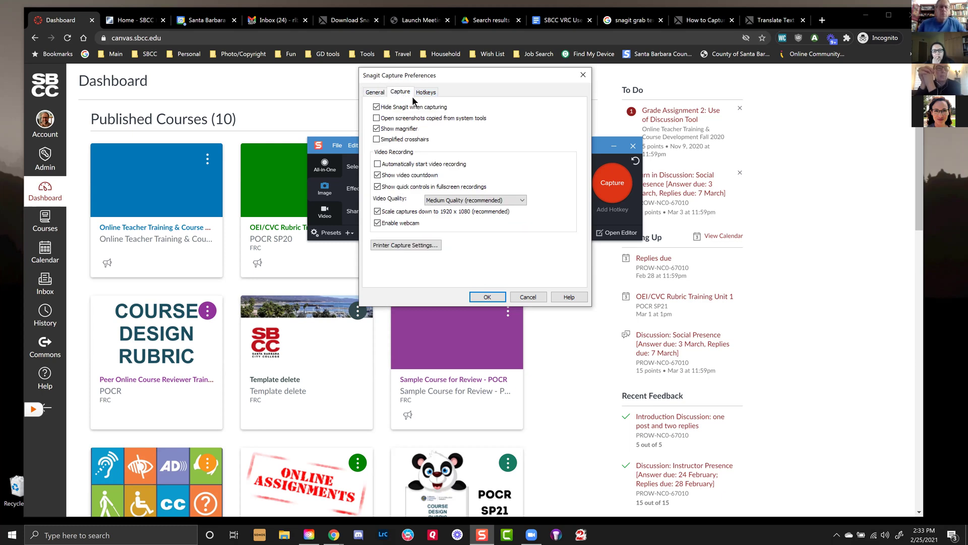
Step: Set the Video Quality to Medium Quality (recommended) and save the capture preferences
left_click(451, 202)
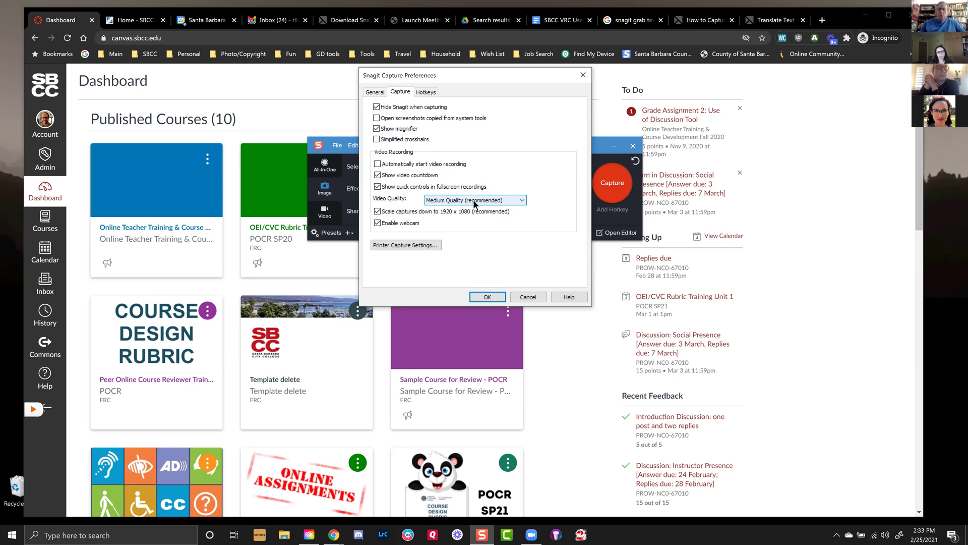
left_click(473, 201)
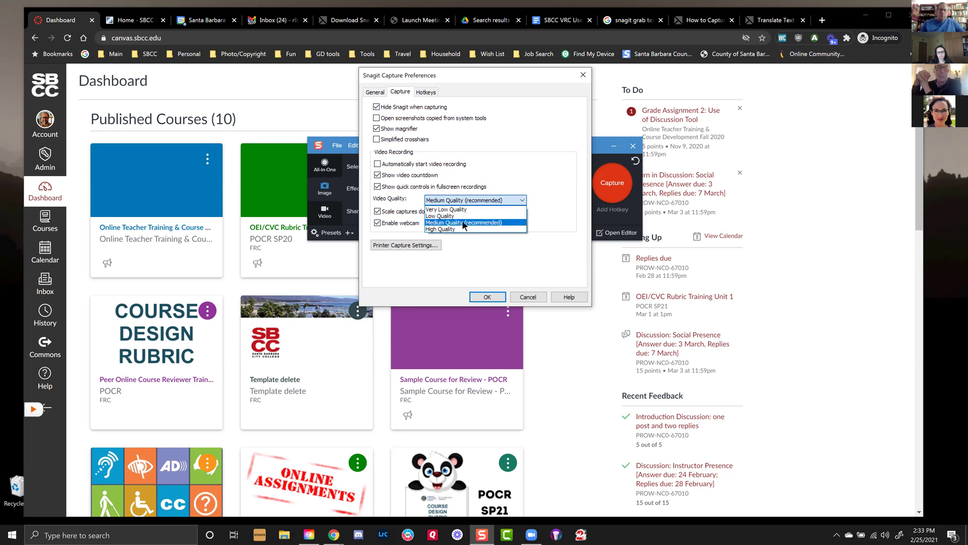
left_click(463, 221)
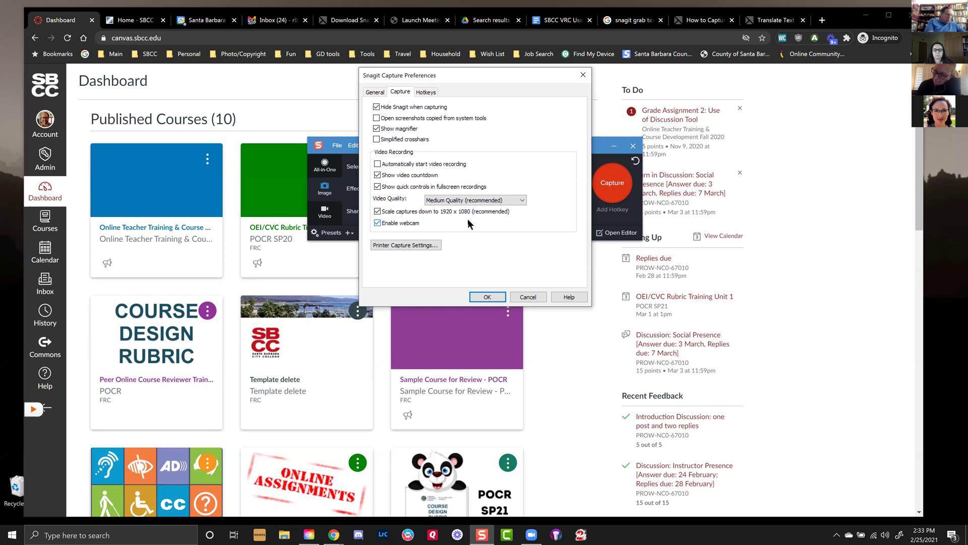
left_click(459, 201)
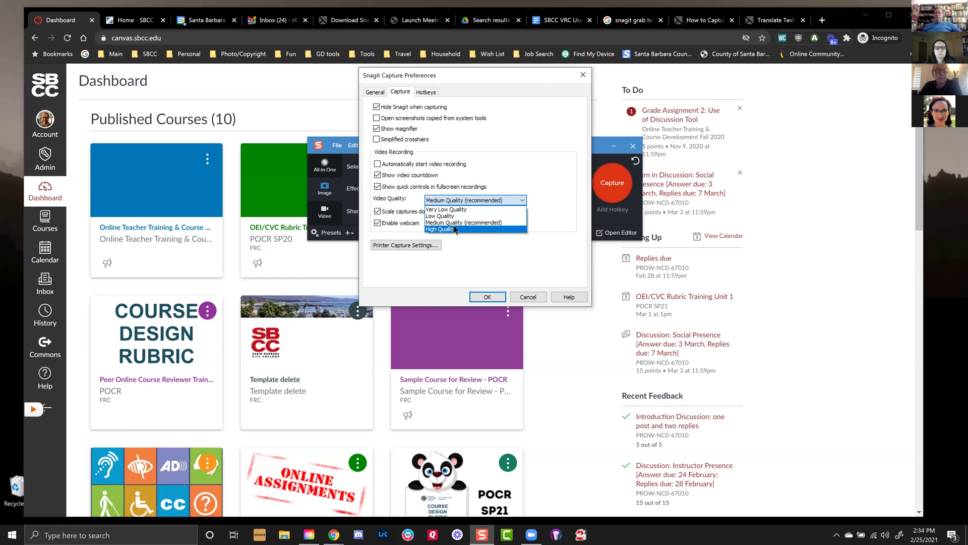
left_click(462, 222)
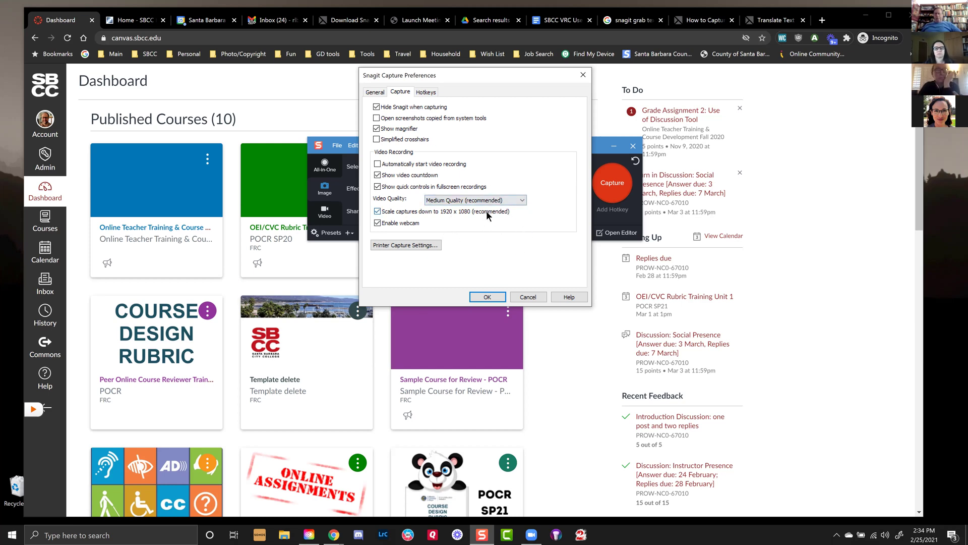
left_click(489, 298)
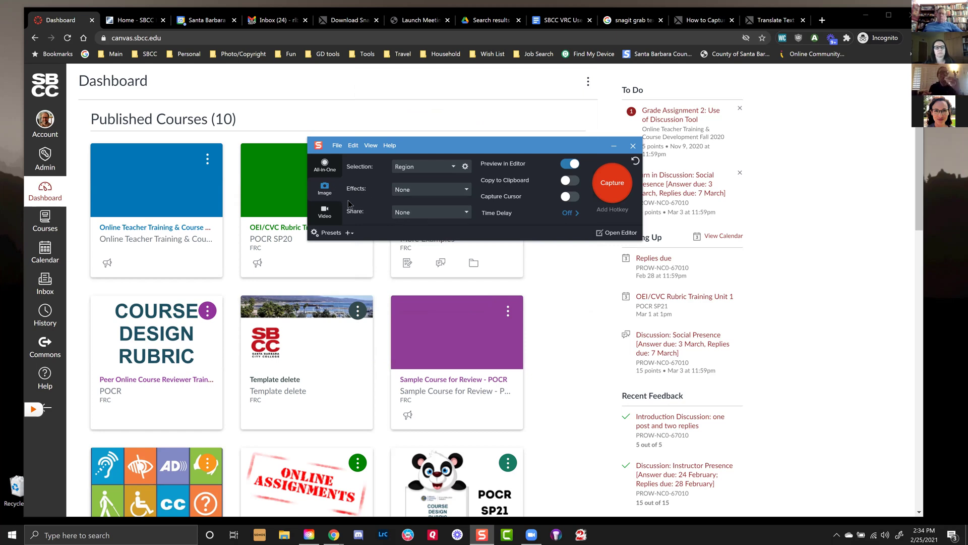
Step: Switch Snagit's capture mode to Video and check the Record Microphone settings
left_click(327, 216)
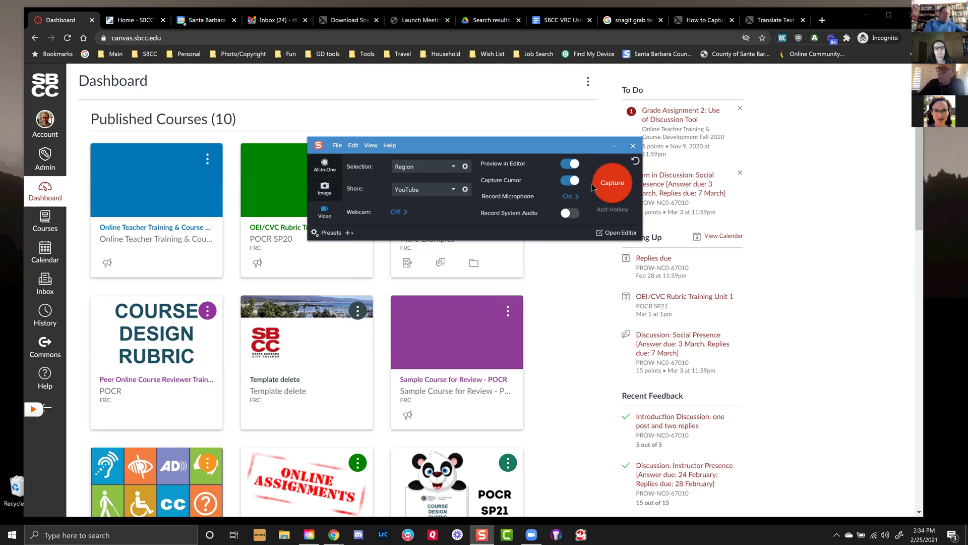
left_click(576, 201)
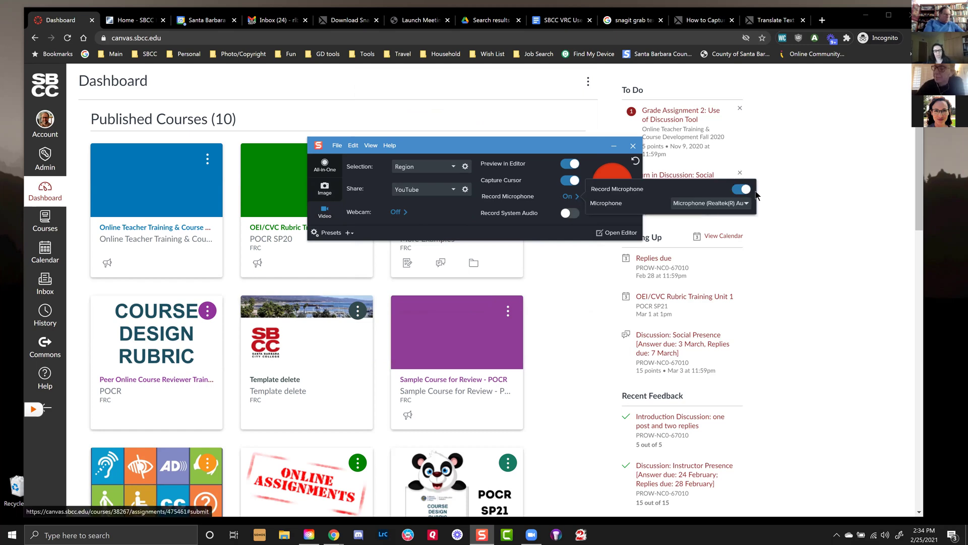
left_click(472, 236)
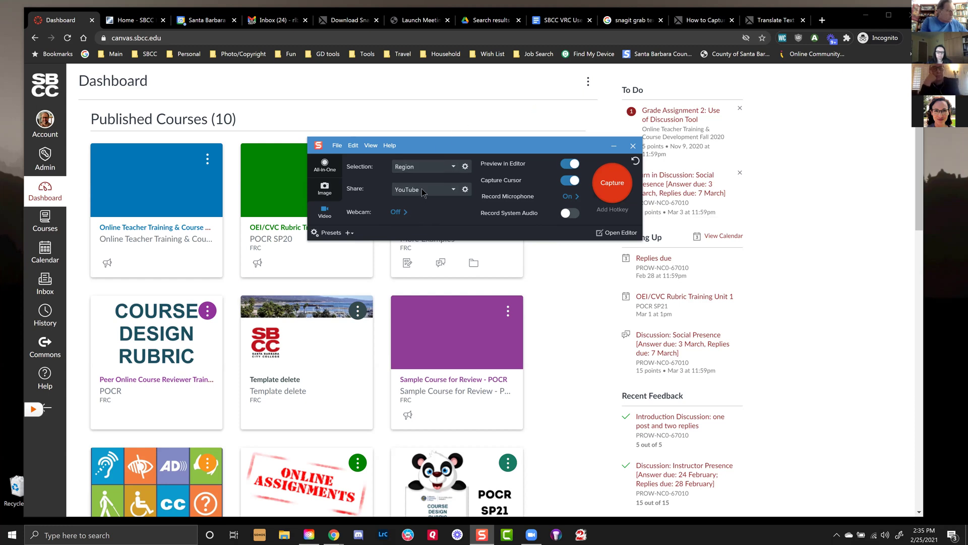
left_click(613, 185)
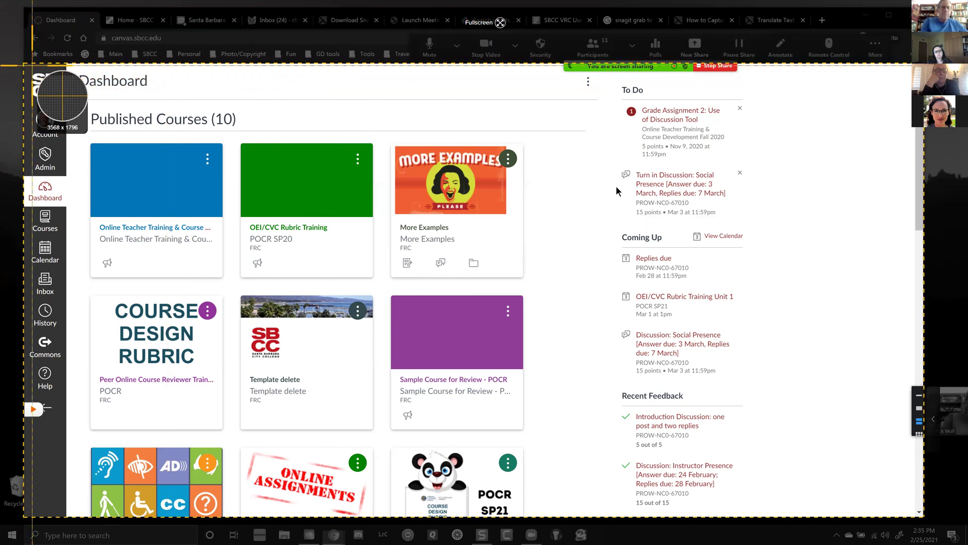
left_click_drag(32, 65, 574, 502)
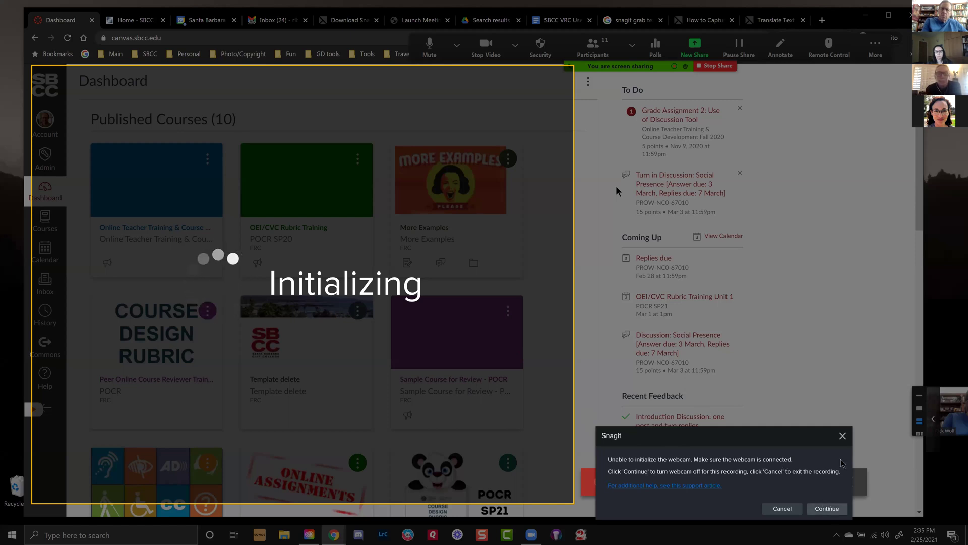
left_click(842, 435)
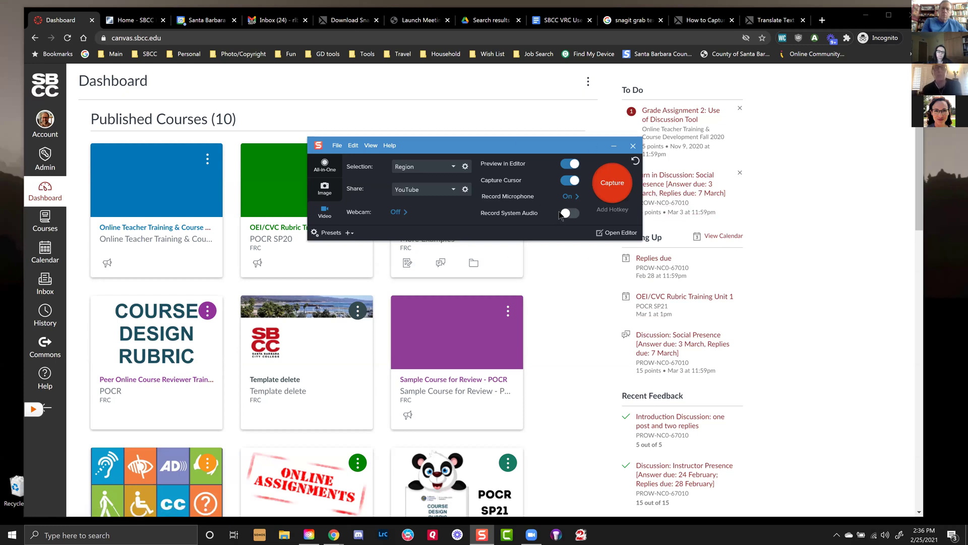
left_click(606, 174)
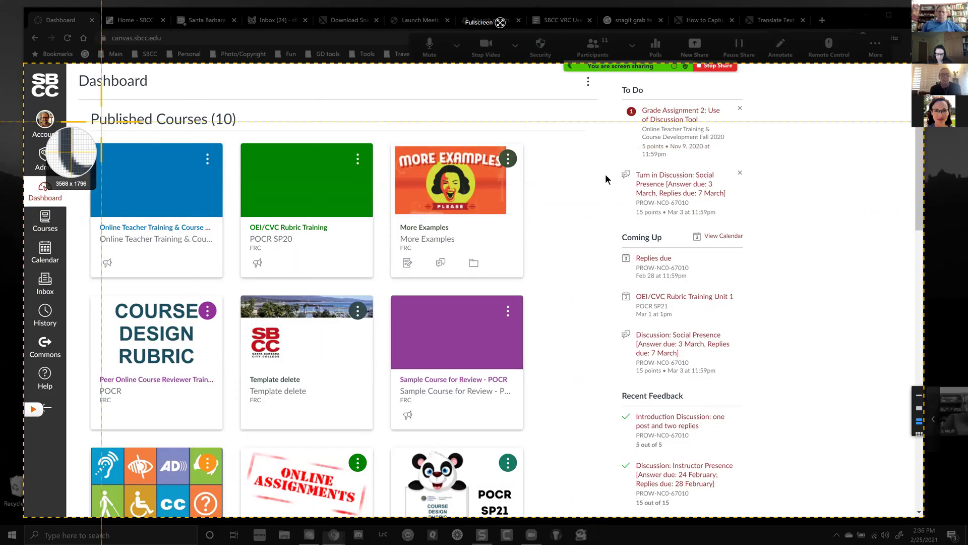
left_click_drag(28, 66, 527, 433)
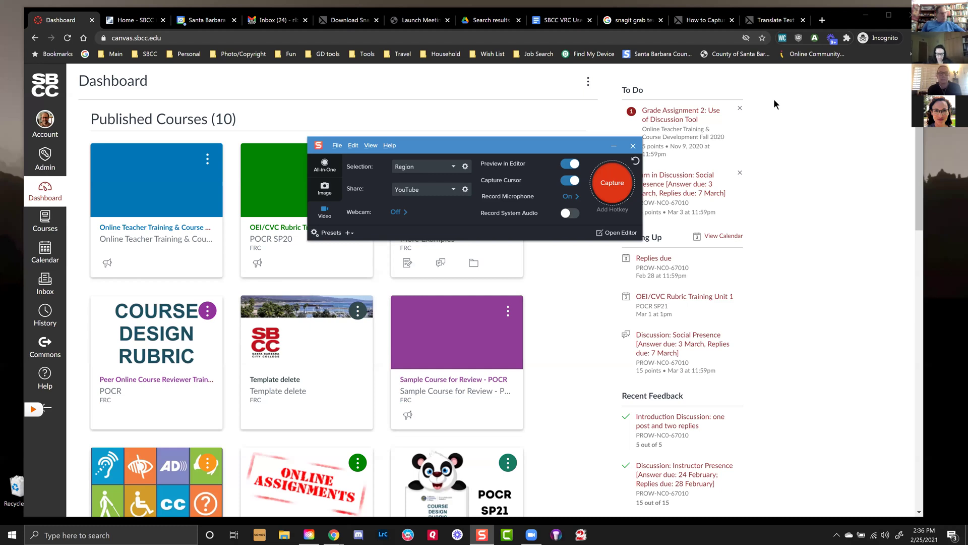
Step: Mark a 2232 x 1582 region around the Dashboard's Published Courses and start recording video
left_click(611, 183)
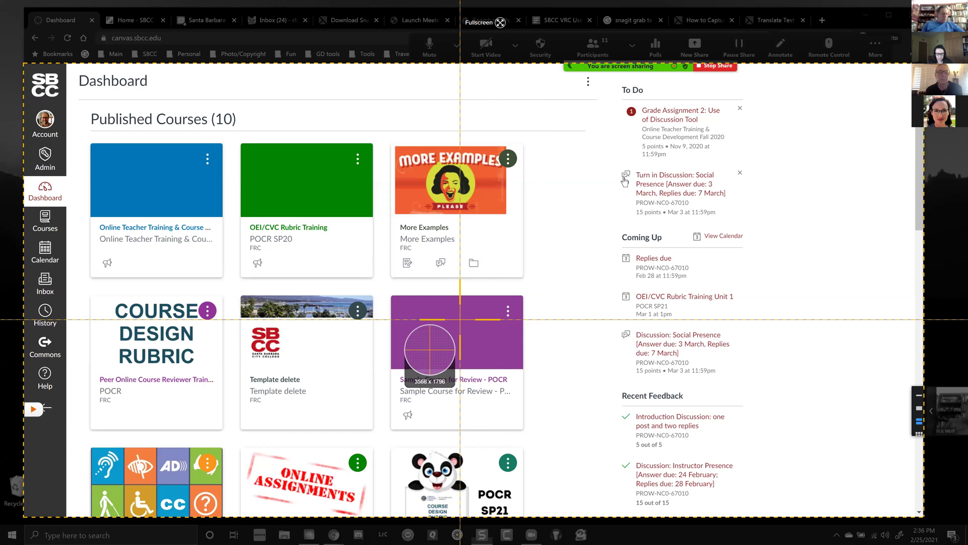
left_click_drag(35, 69, 594, 467)
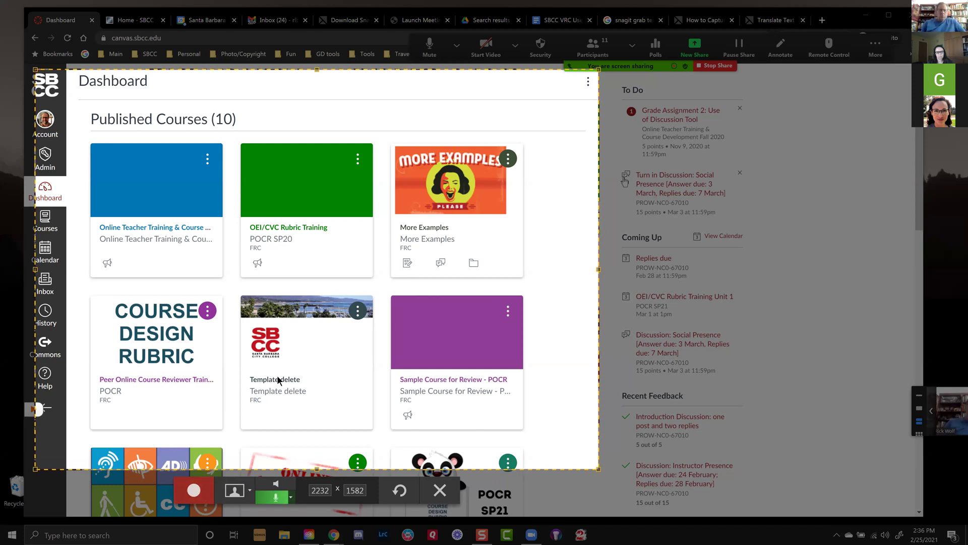
key("shift+F9")
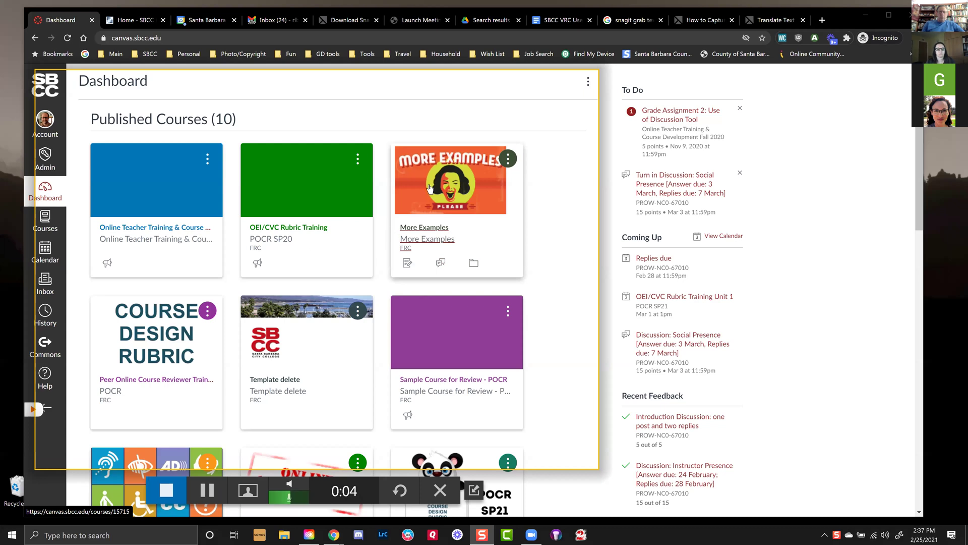
Step: While recording, open the Web-enhanced Course Template from the Dashboard's Unpublished Courses
scroll(915, 141, "down", 1)
scroll(907, 161, "down", 6)
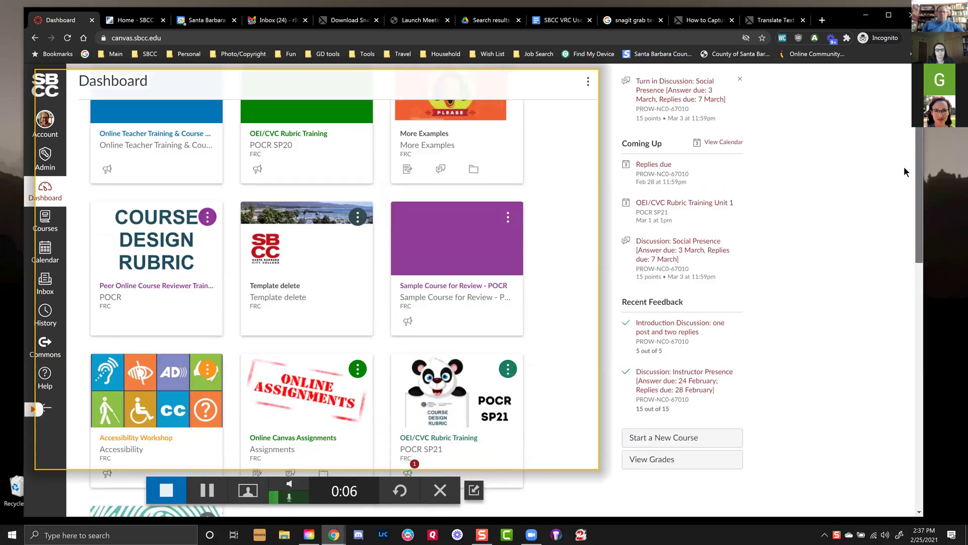
left_click_drag(919, 245, 913, 272)
left_click_drag(915, 299, 915, 322)
left_click(478, 249)
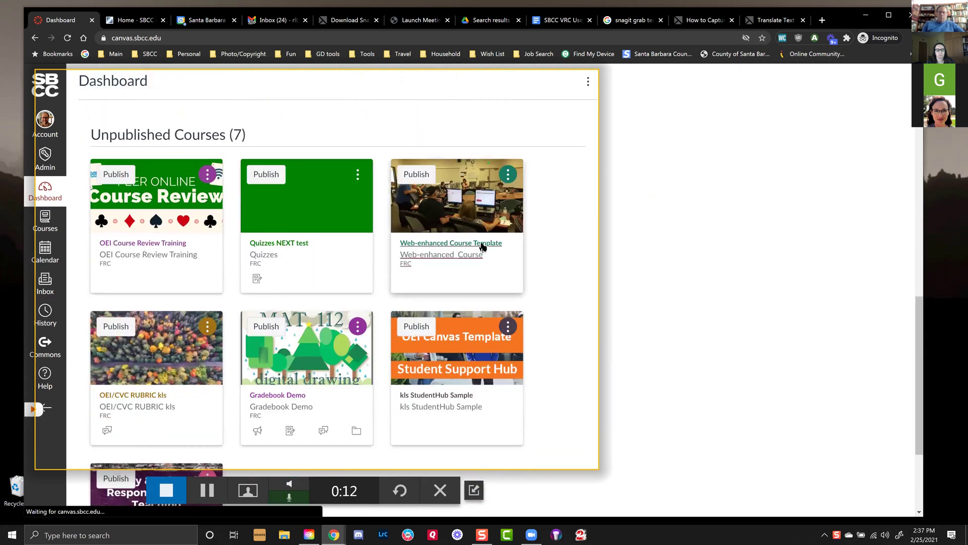
Step: Show the Gmail inbox and the Snagit download page in the recording, and return to the Web-enhanced course page
left_click(272, 21)
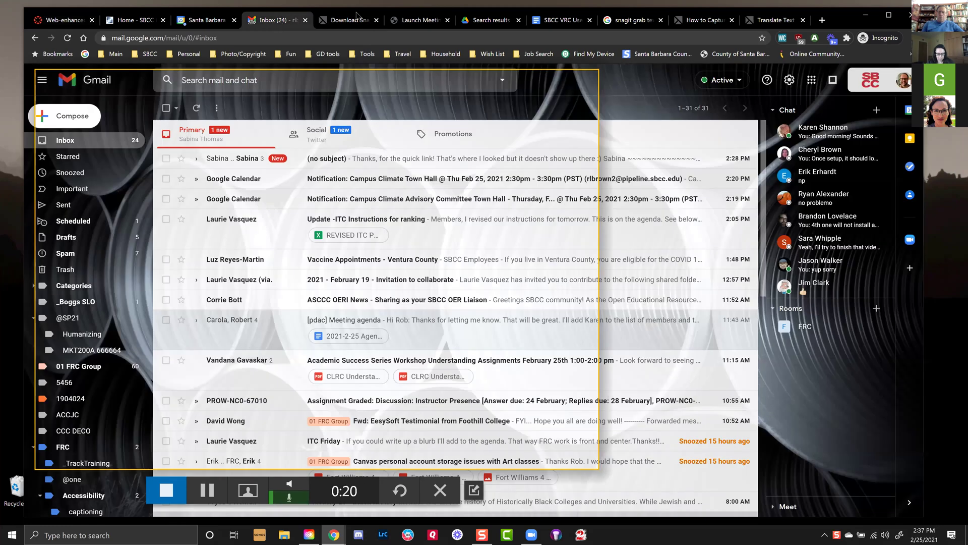
left_click(339, 21)
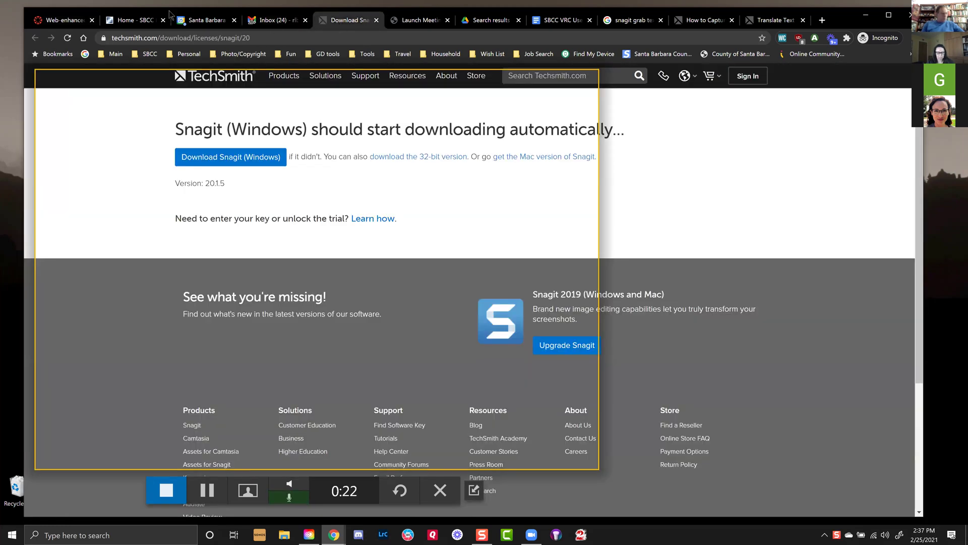
left_click(72, 23)
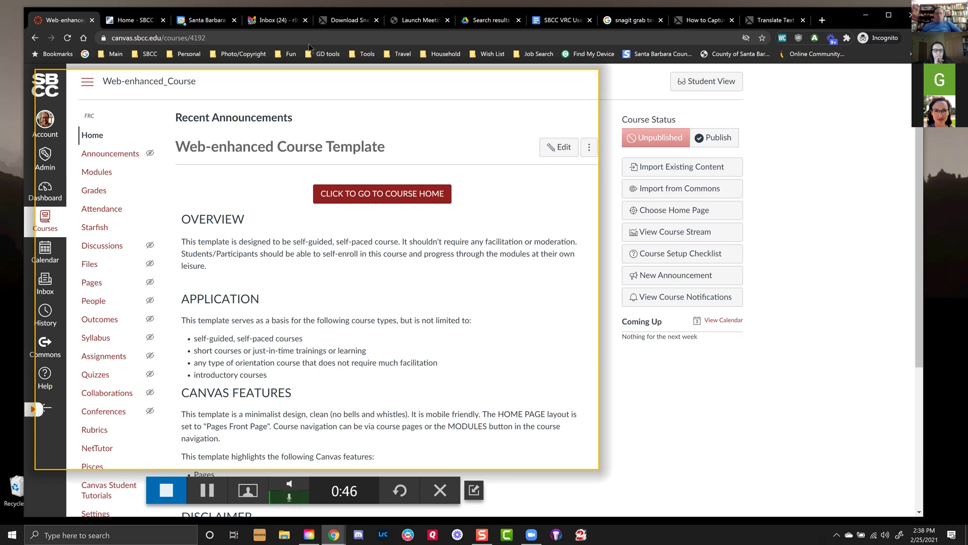
Step: Show the lower part of the course home page down to the Credit section, and pause the video recording
scroll(424, 316, "down", 4)
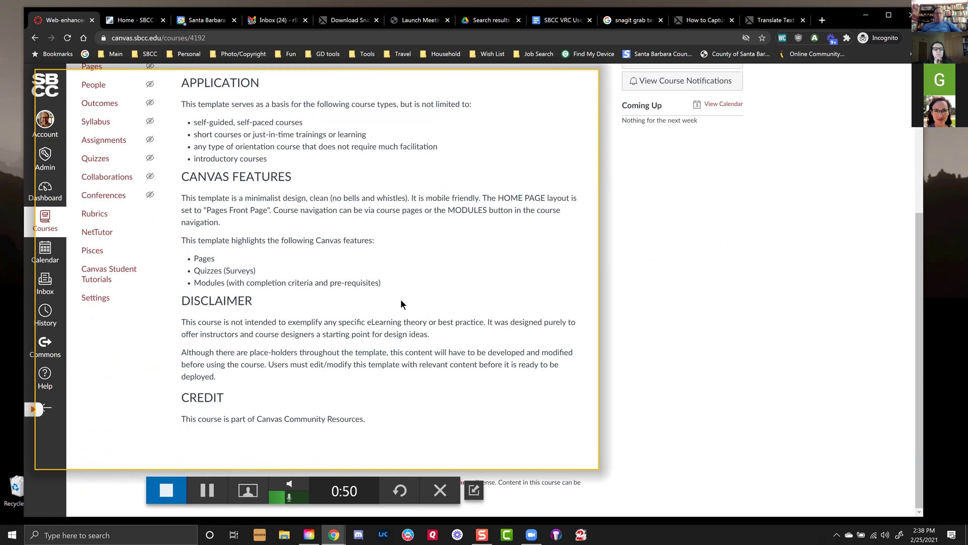
left_click(215, 489)
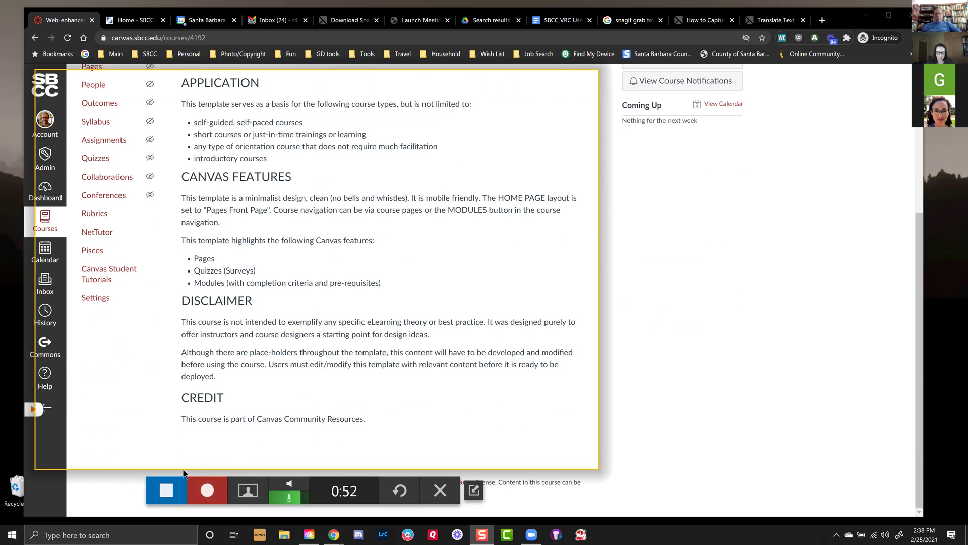
Step: Resume the video recording briefly, pause it again, and stop it so that it opens in the editor
left_click(211, 488)
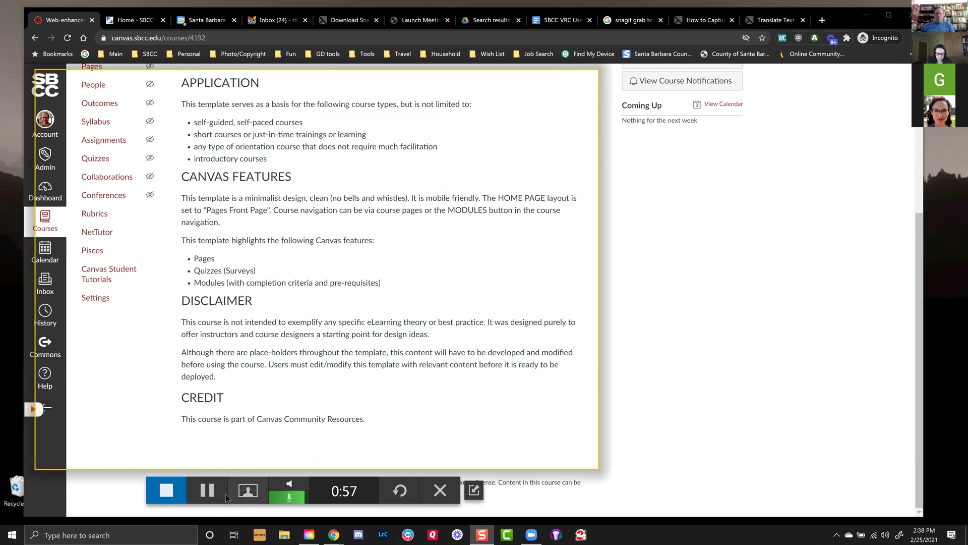
left_click(209, 493)
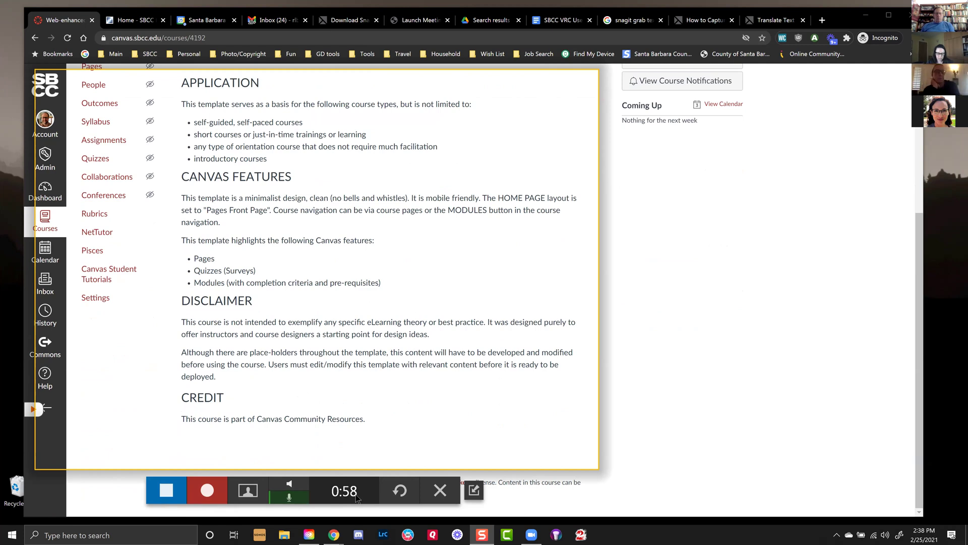
left_click(166, 490)
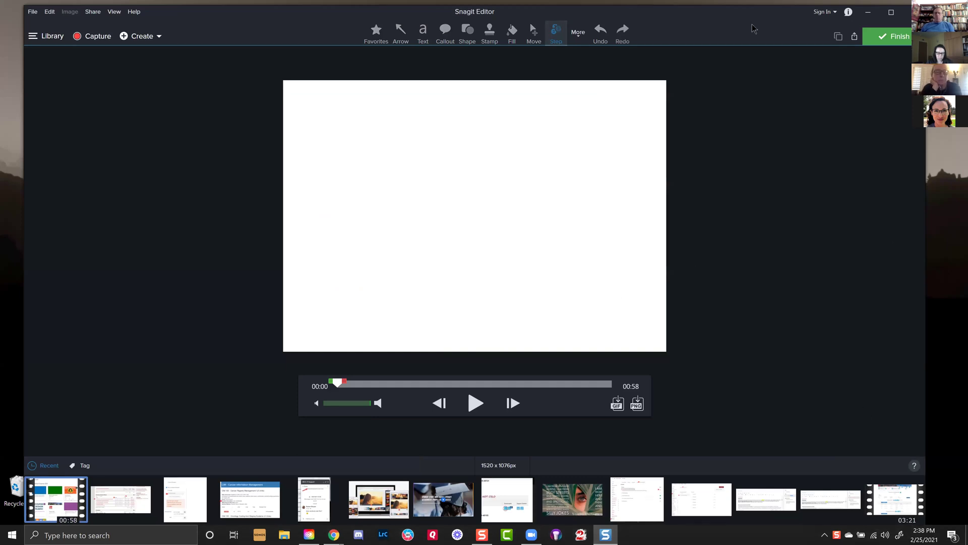
Step: Reposition the editor window, view the image capture with numbered step markers, and return to the new recording
left_click_drag(284, 17, 291, 22)
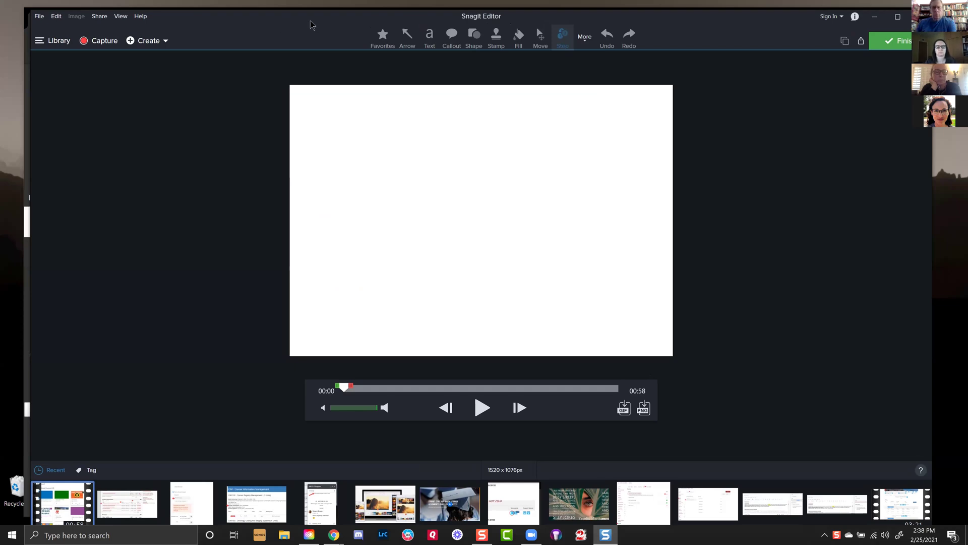
left_click_drag(311, 25, 295, 22)
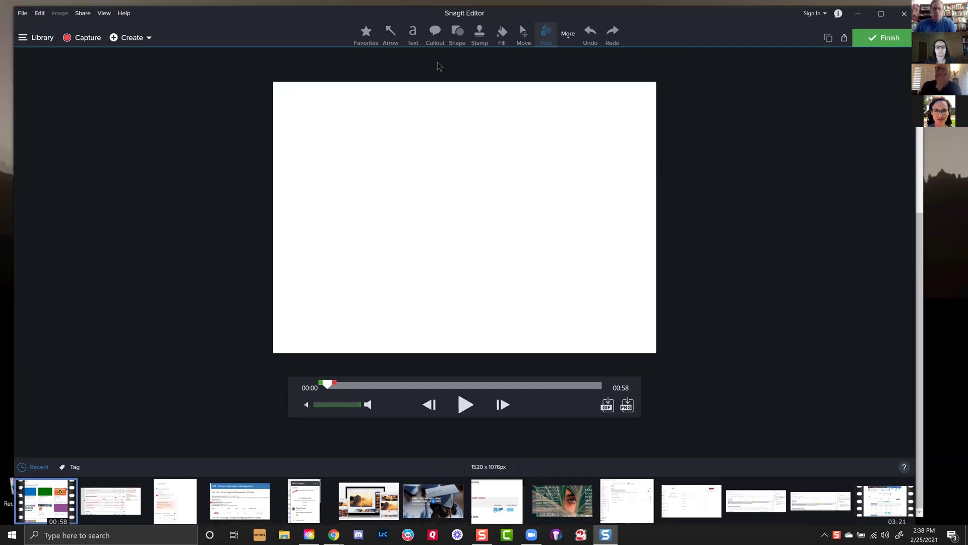
left_click(110, 500)
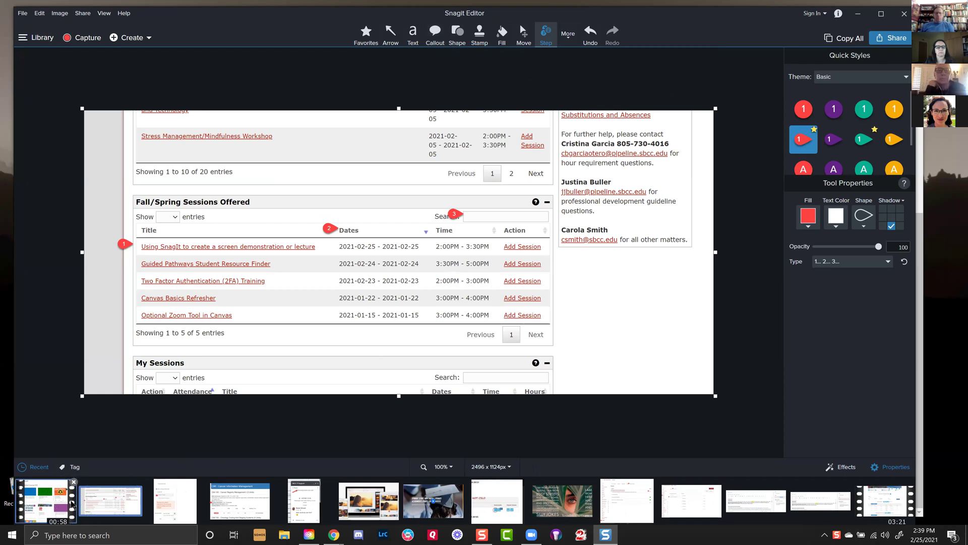
left_click(59, 504)
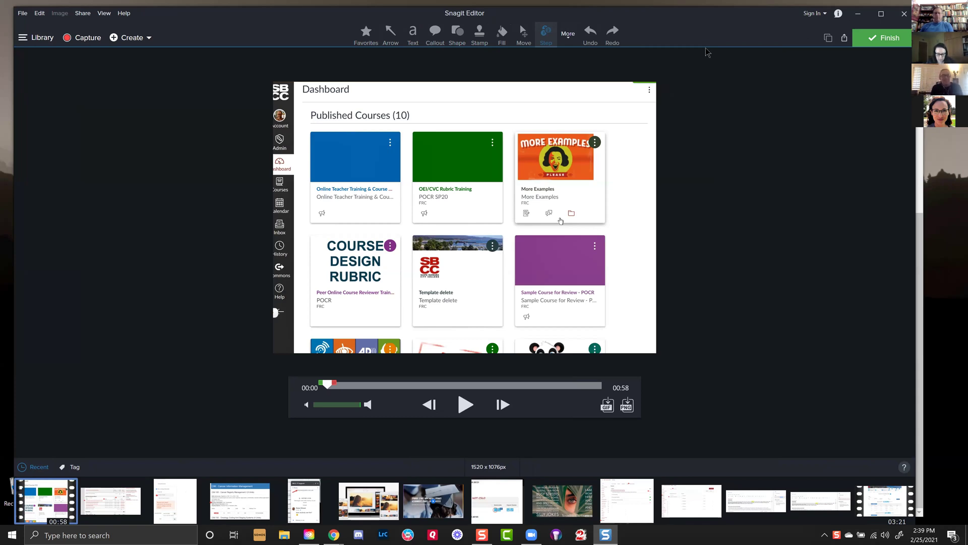
Step: Preview the first 13 seconds of the recording, turning the playback volume down to its minimum
left_click(464, 403)
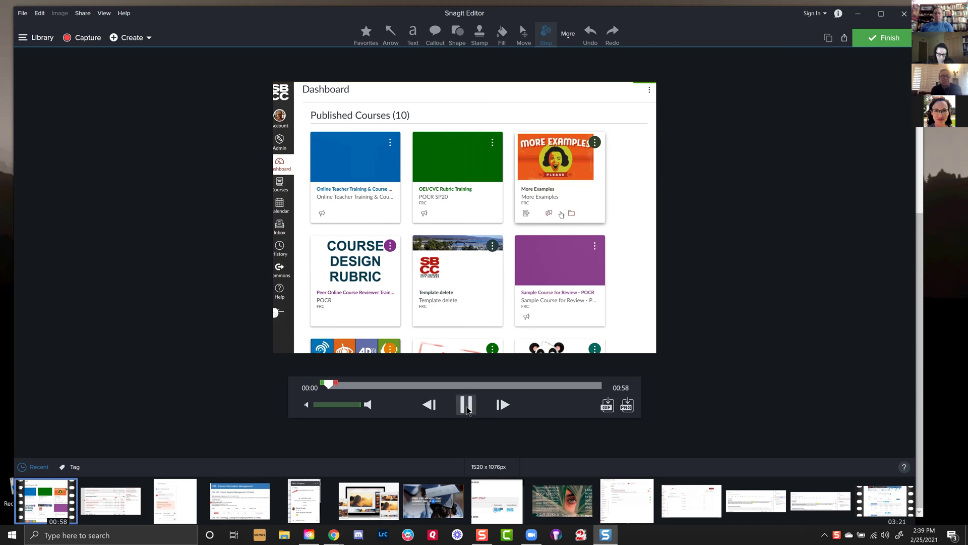
left_click(465, 404)
left_click(328, 405)
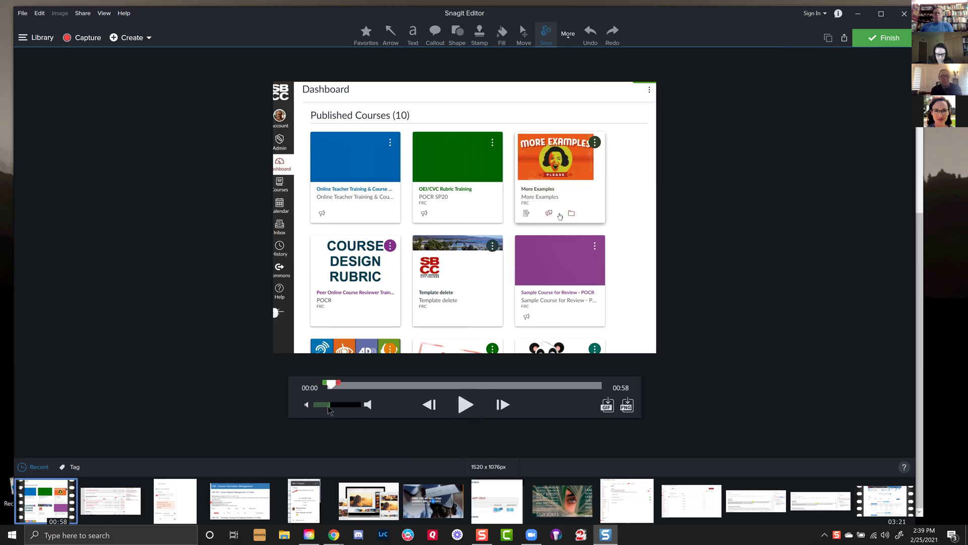
left_click(466, 406)
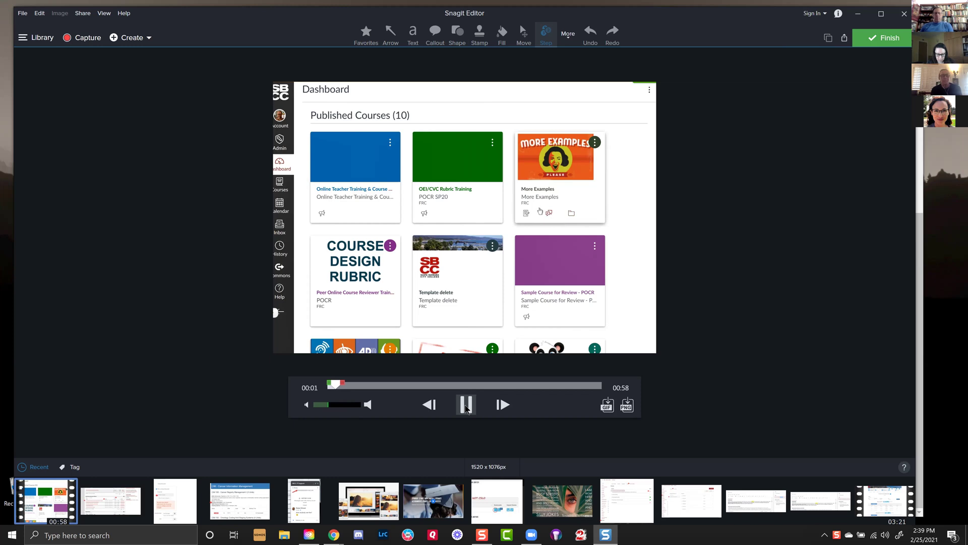
left_click(466, 406)
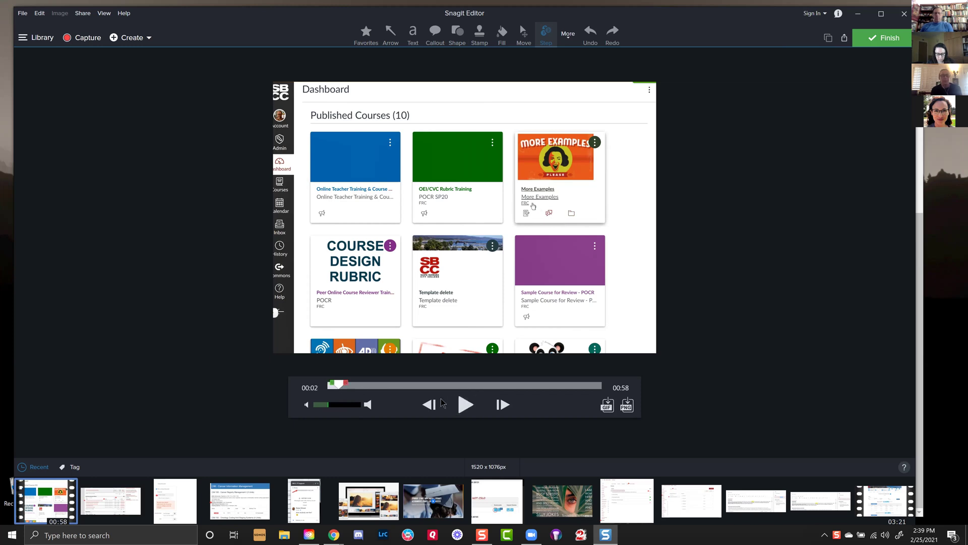
left_click(306, 405)
left_click(464, 405)
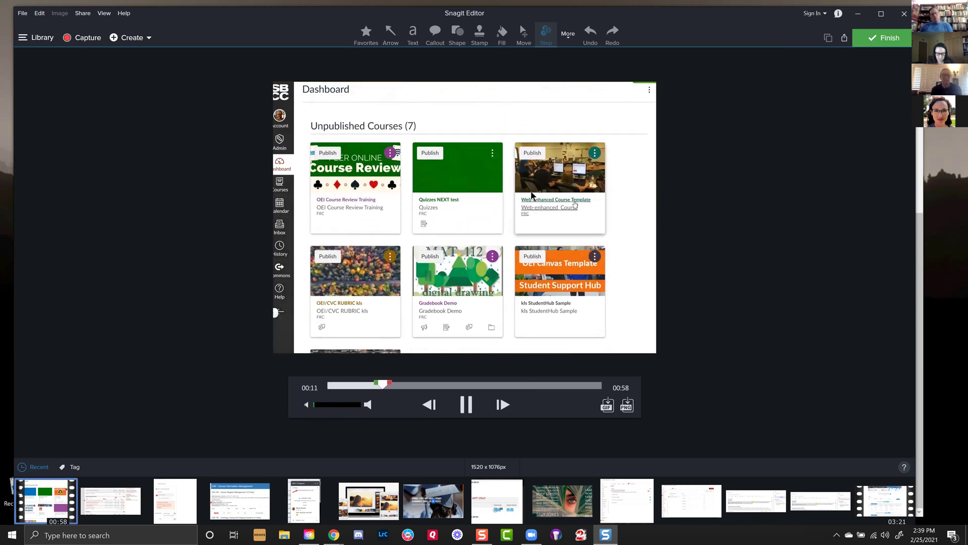
left_click(466, 404)
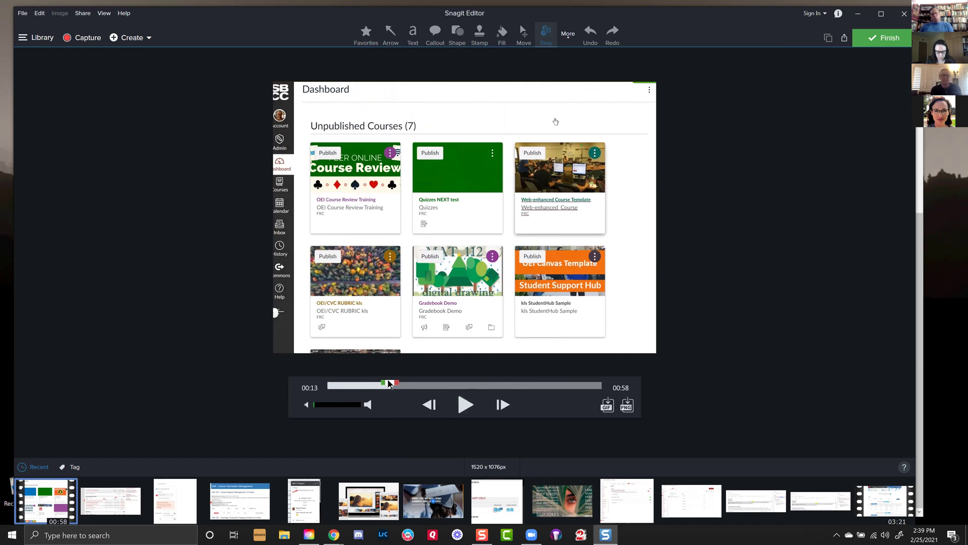
Step: Cut about 4 seconds from the recording around the 3-second mark, and trim about 3 seconds off its end
left_click_drag(390, 385, 327, 389)
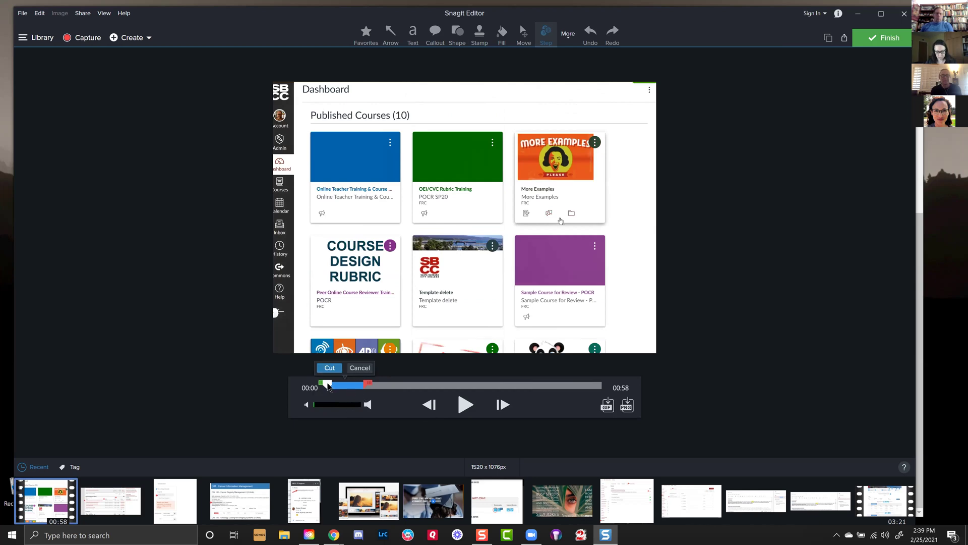
left_click(324, 385)
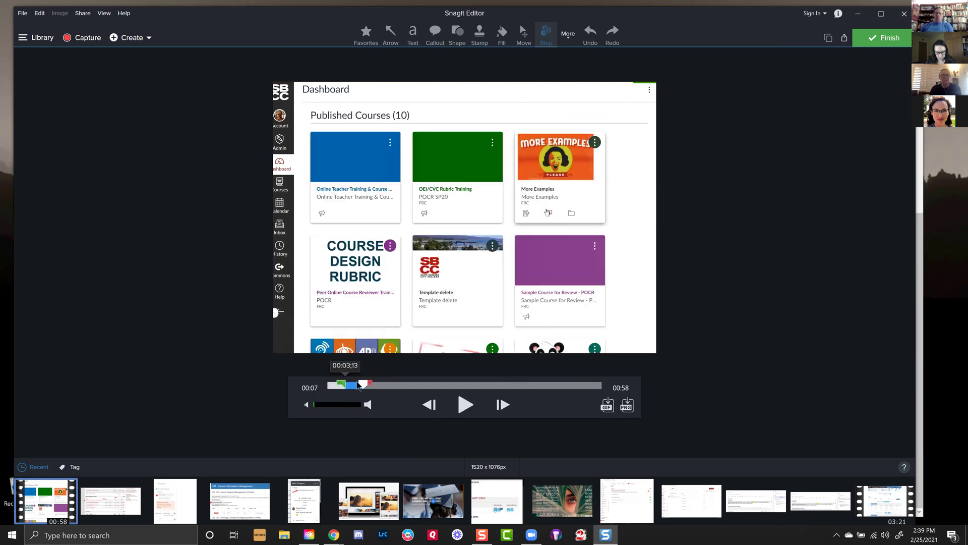
left_click(426, 385)
left_click_drag(446, 389, 392, 386)
left_click(346, 385)
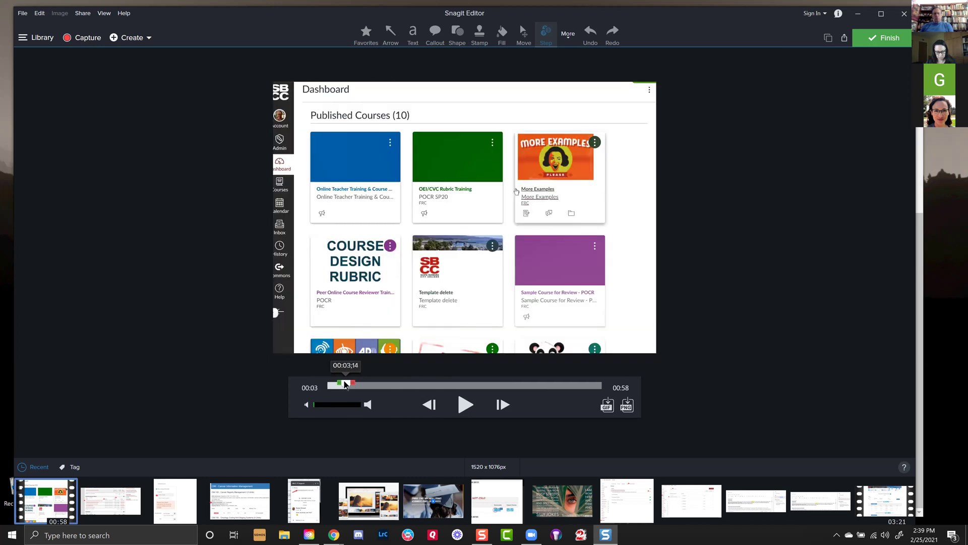
mouse_move(352, 384)
left_mouse_down()
mouse_move(373, 386)
mouse_move(358, 386)
left_mouse_up()
left_click(345, 368)
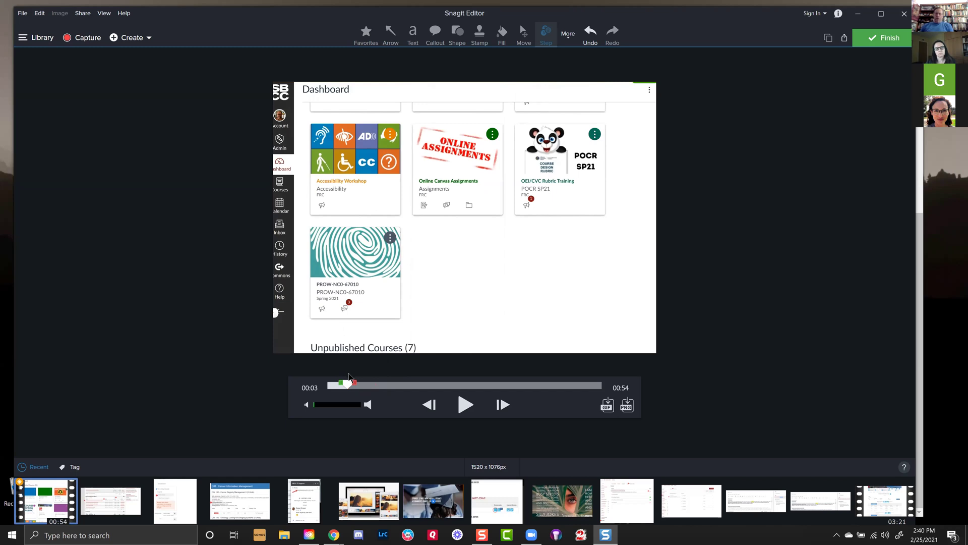
left_click_drag(349, 386, 595, 386)
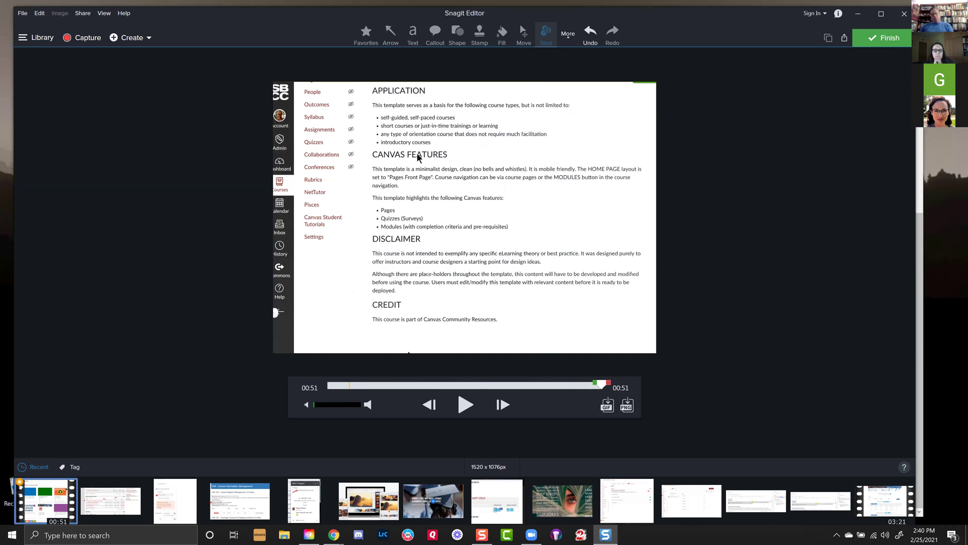
Step: Examine the Save As options for the trimmed video with the MP4 file type, and cancel without saving
left_click(22, 13)
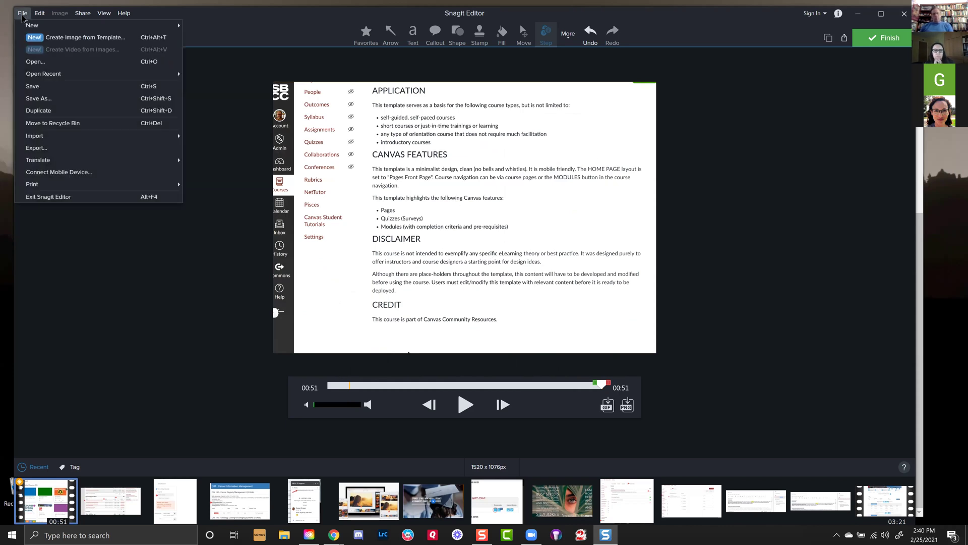
left_click(40, 99)
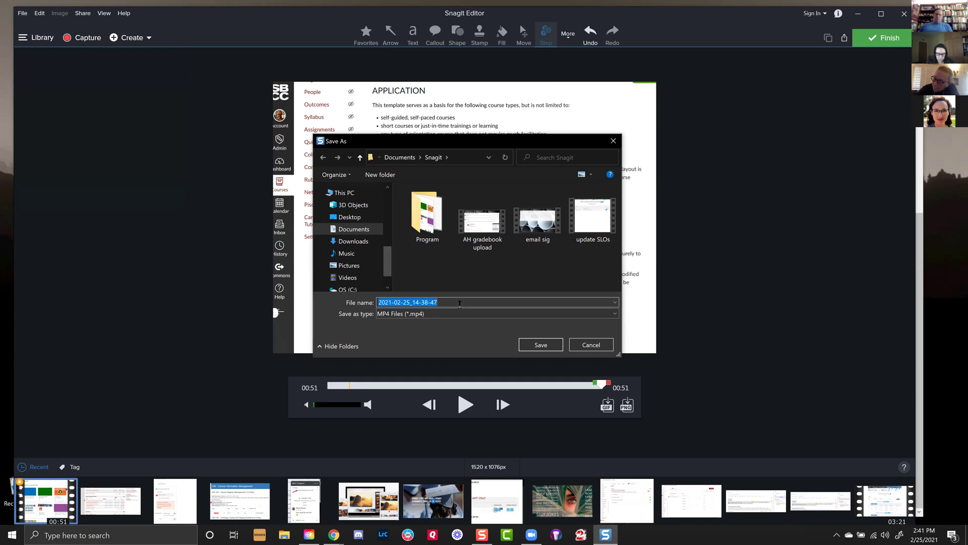
left_click(590, 345)
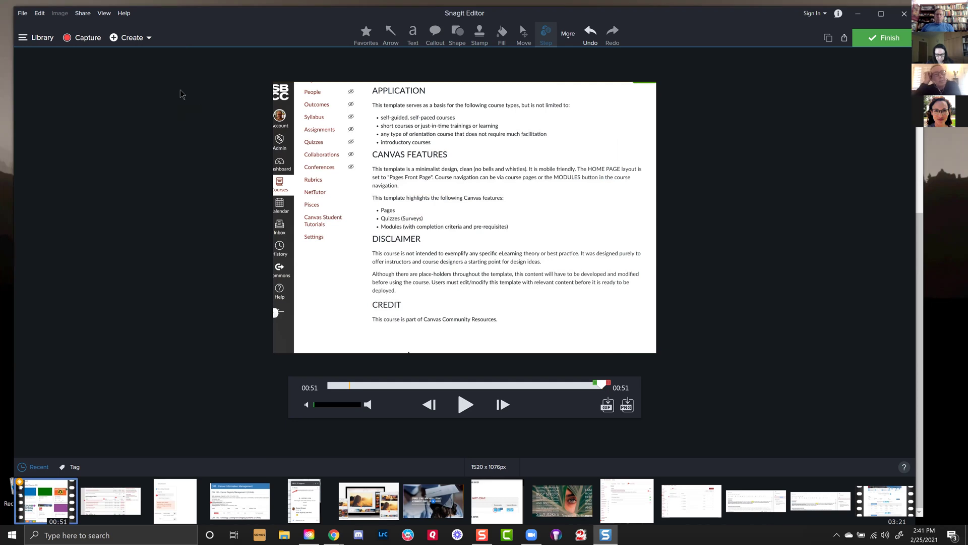
Step: Upload the trimmed video to YouTube as an unlisted video titled Demo, and view its YouTube page
left_click(83, 16)
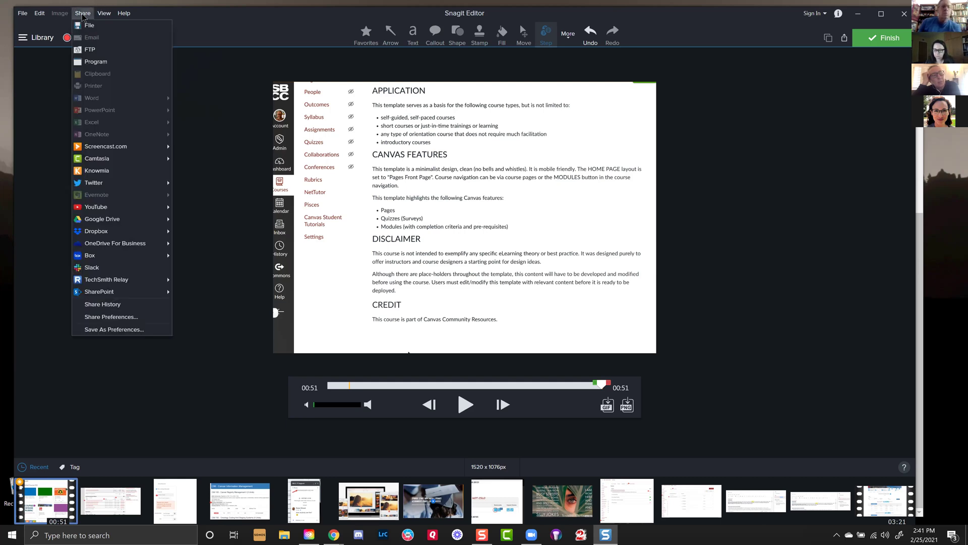
mouse_move(102, 210)
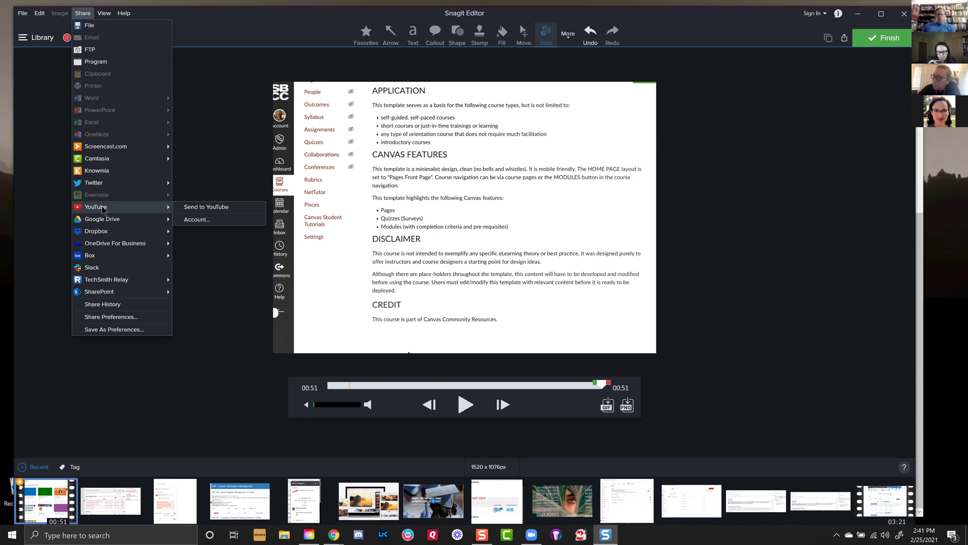
left_click(267, 211)
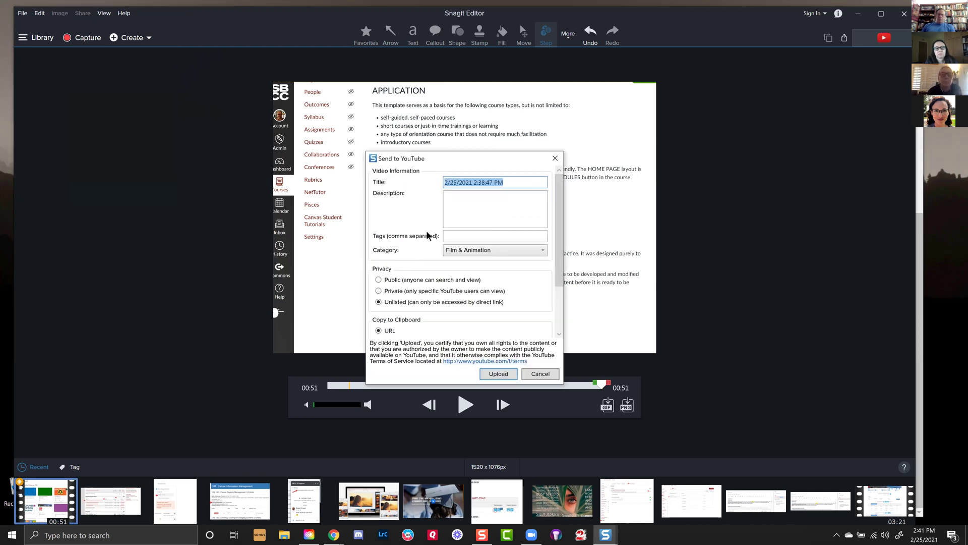
type("De")
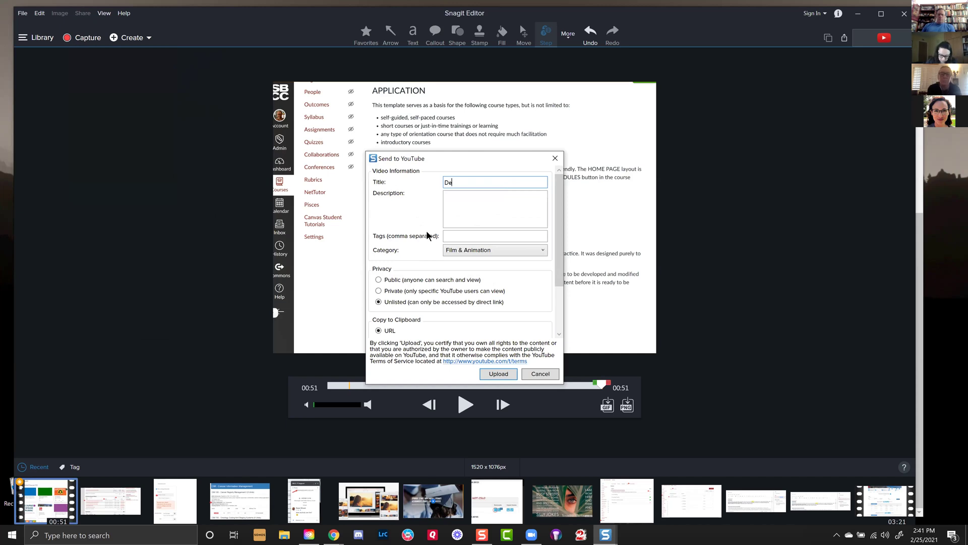
type("mo")
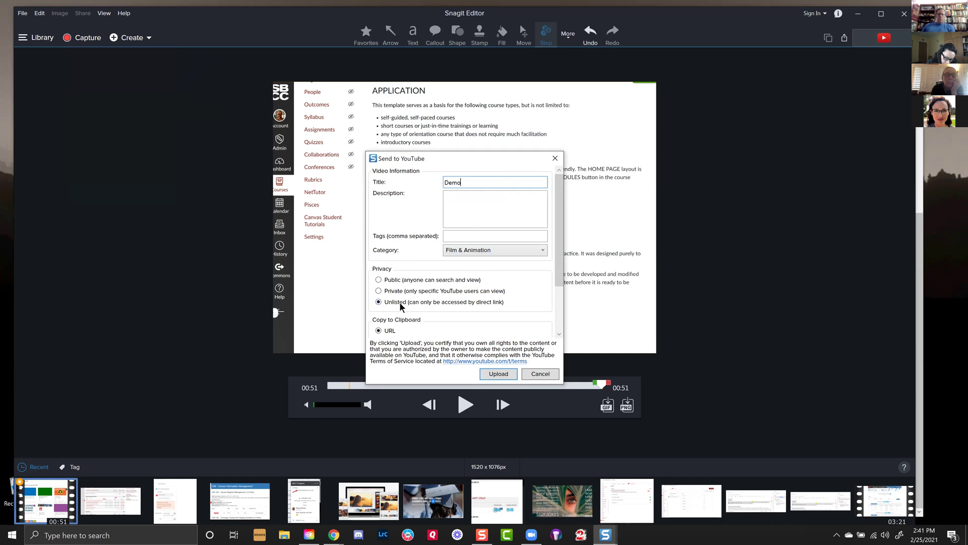
left_click(496, 374)
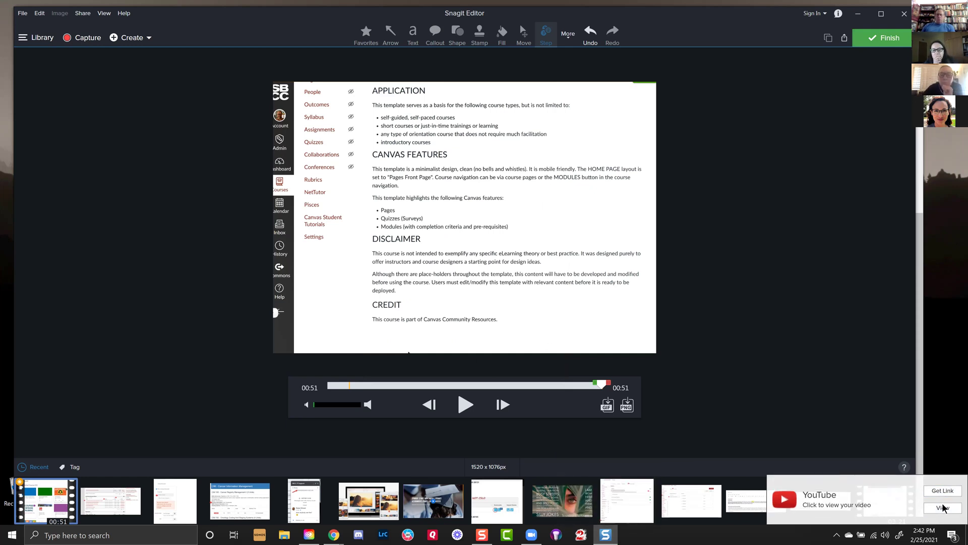
left_click(941, 506)
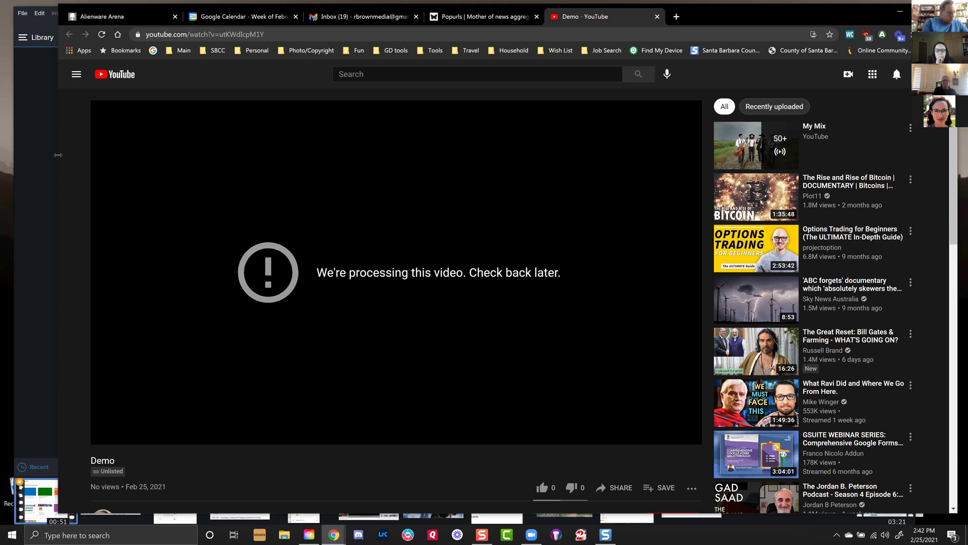
Step: Review the editor's YouTube sharing and file-saving options, recheck the uploaded video's YouTube page, and return to the editor
left_click(46, 110)
left_click(83, 13)
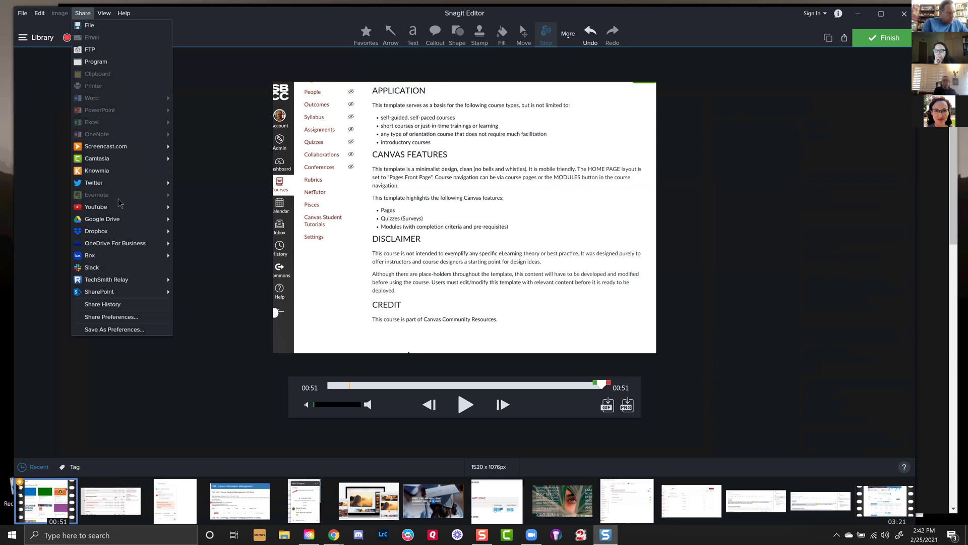
mouse_move(112, 209)
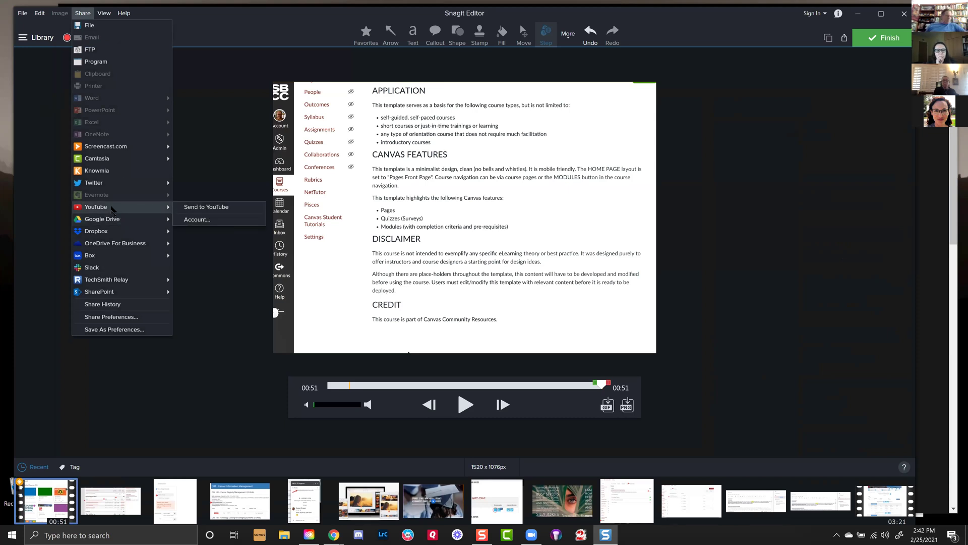
left_click(23, 13)
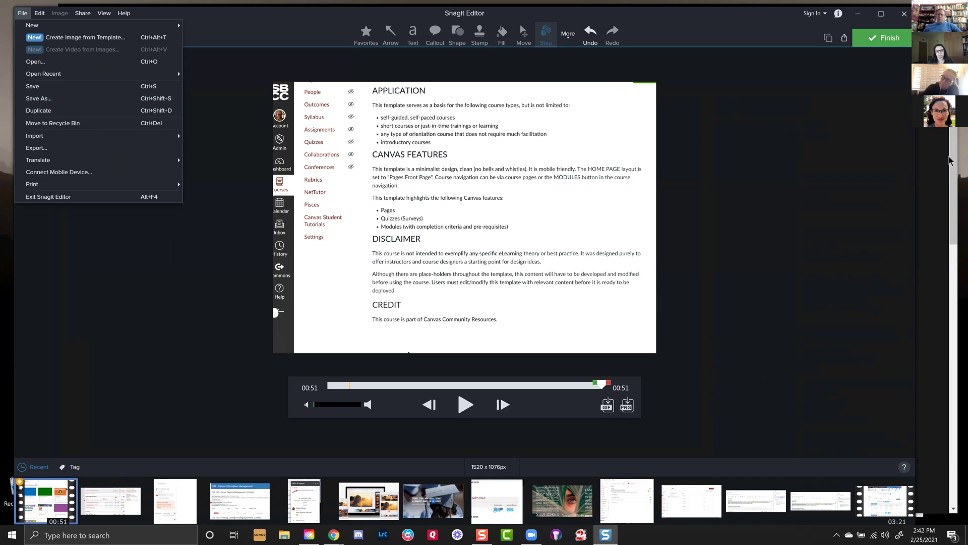
key("alt+Tab")
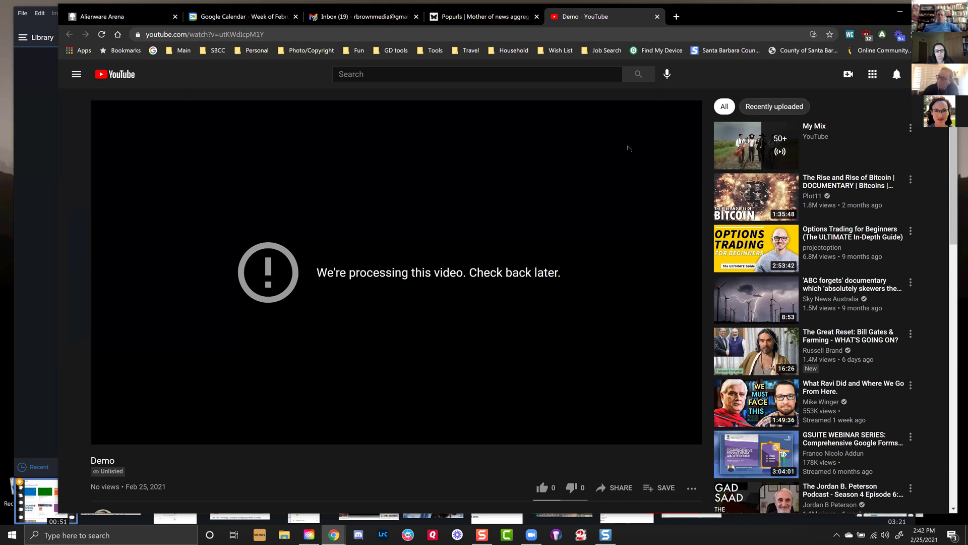
left_click(37, 147)
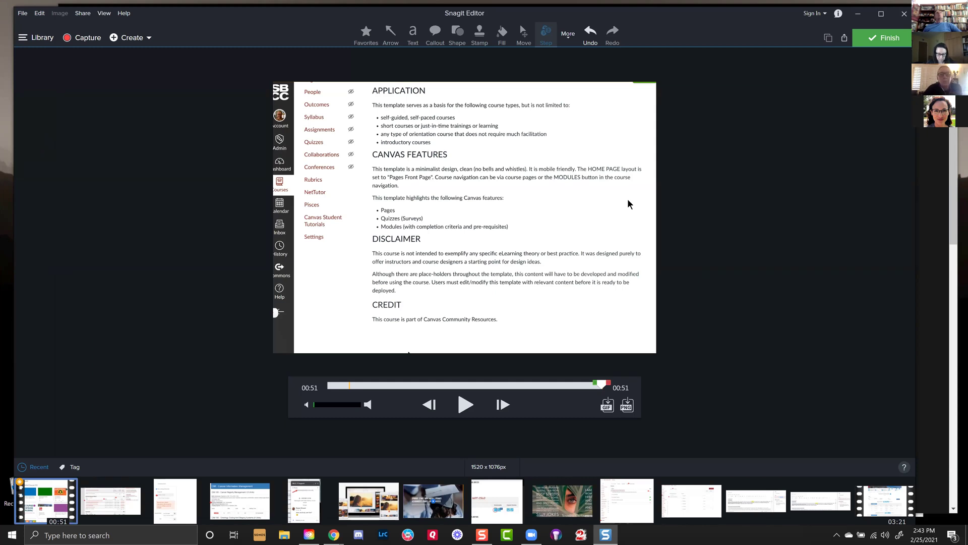
Step: Start creating an animated GIF from the trimmed video
left_click(606, 406)
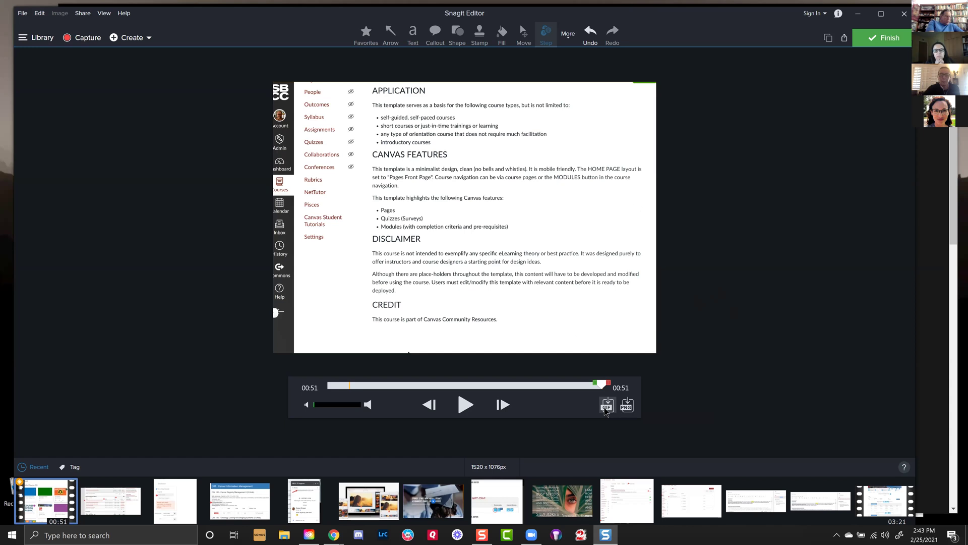